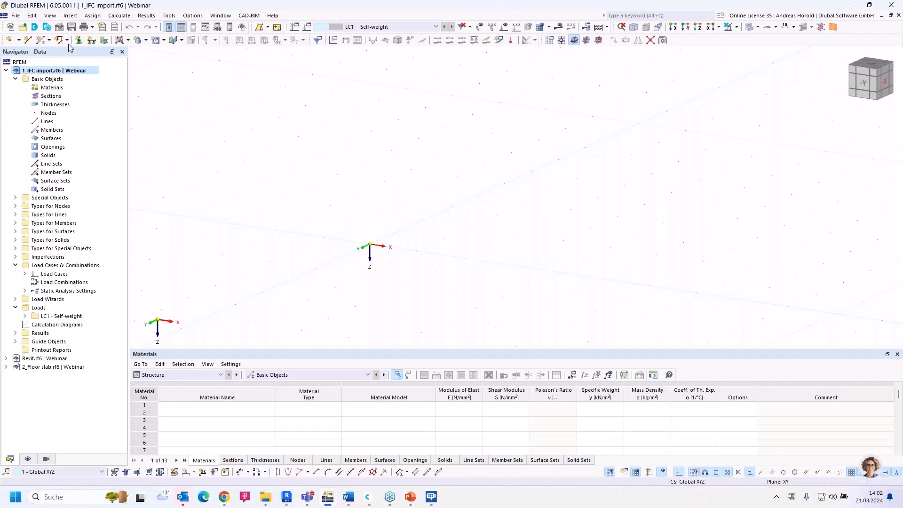
# Import the IFC file 1_IFC.ifc with the default insert point, rotation and coordinate axes.
pyautogui.click(17, 15)
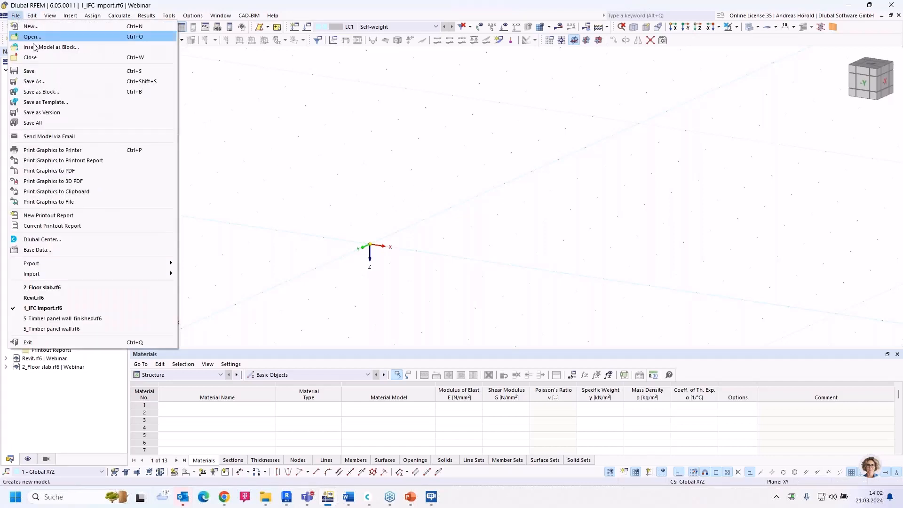
pyautogui.moveTo(114, 262)
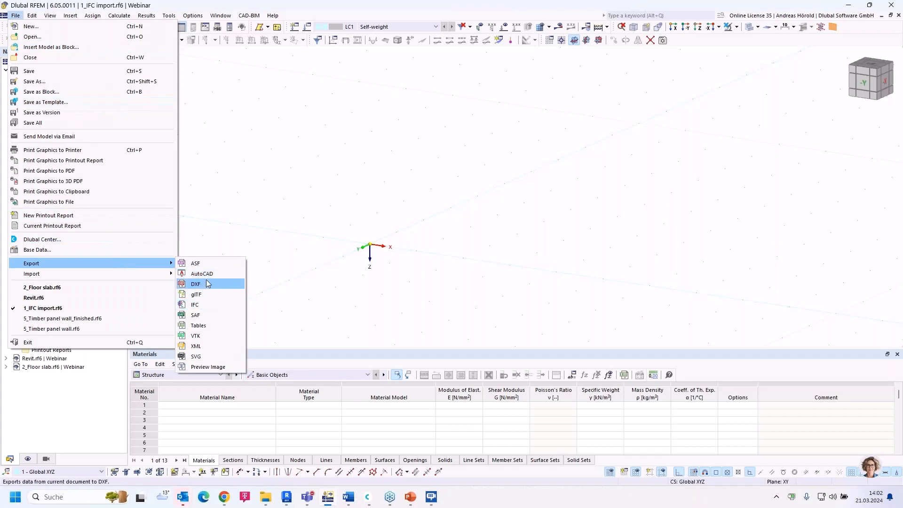
pyautogui.moveTo(131, 277)
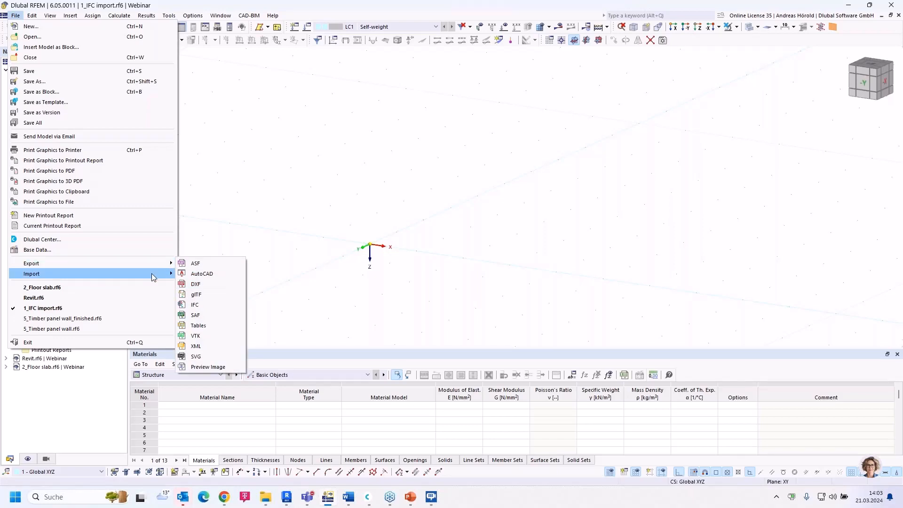
pyautogui.click(214, 295)
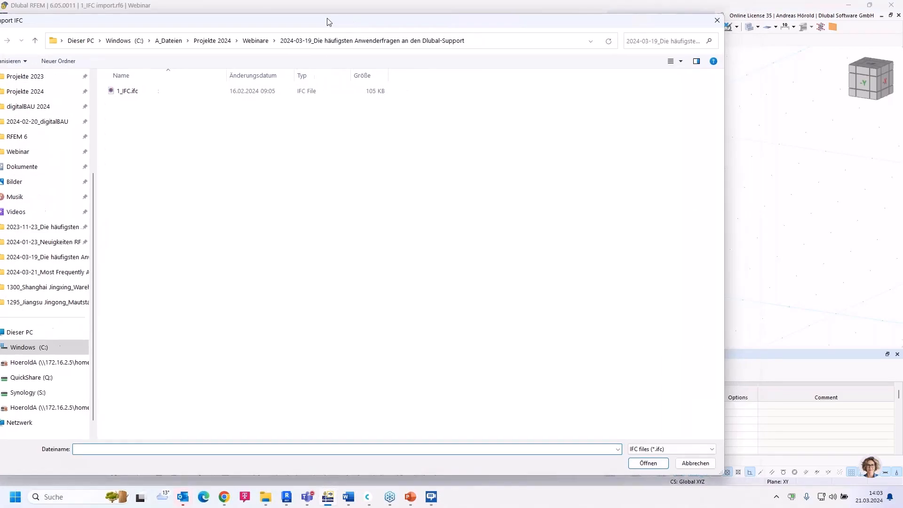
pyautogui.click(159, 91)
pyautogui.doubleClick(159, 93)
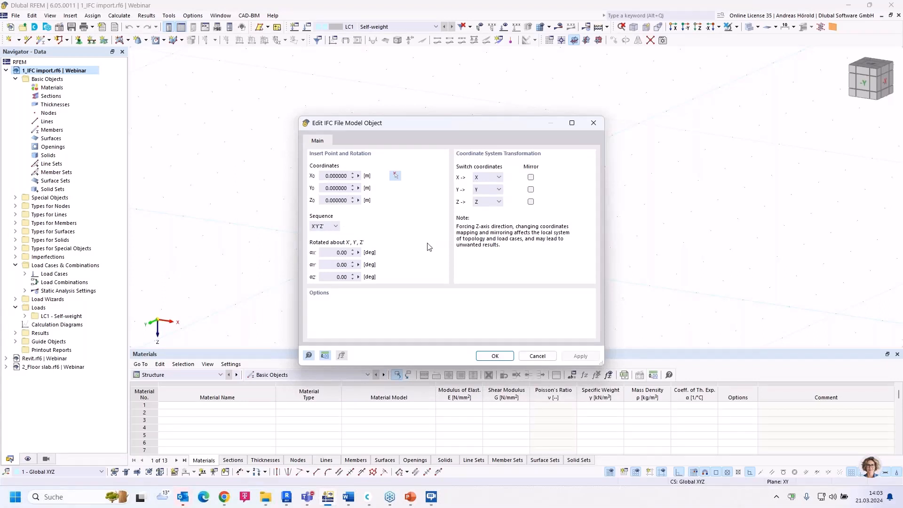
pyautogui.click(496, 356)
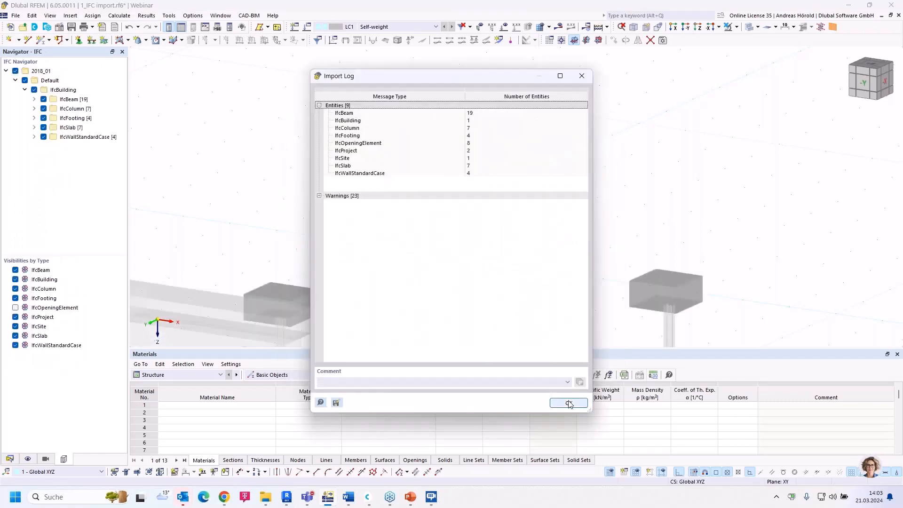
pyautogui.click(569, 404)
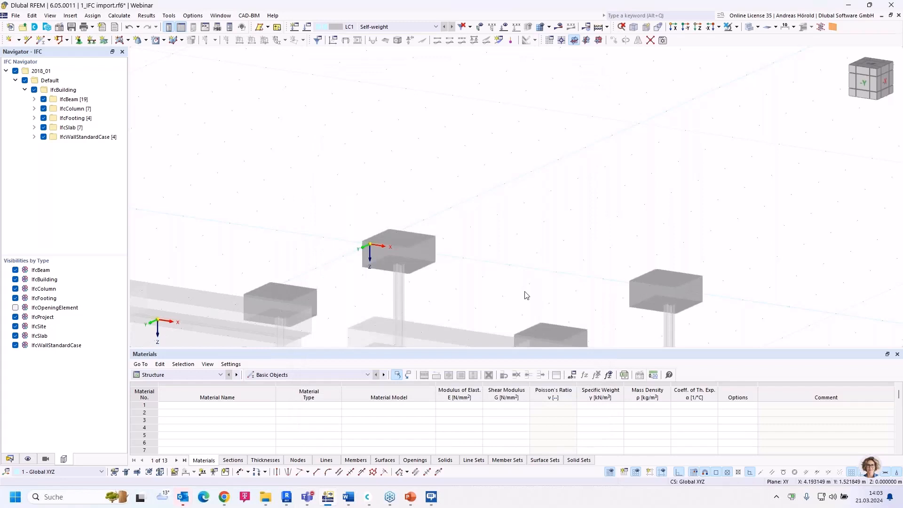
# Check the orientation of the imported building model and undo the import.
pyautogui.scroll(-3, 528, 309)
pyautogui.moveTo(530, 309); pyautogui.dragTo(530, 168, button='middle')
pyautogui.scroll(4, 498, 230)
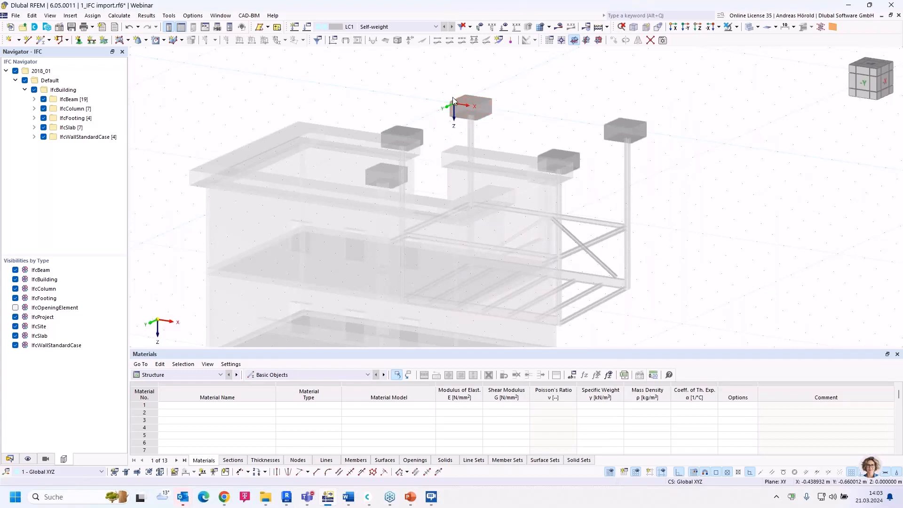
pyautogui.scroll(-4, 454, 87)
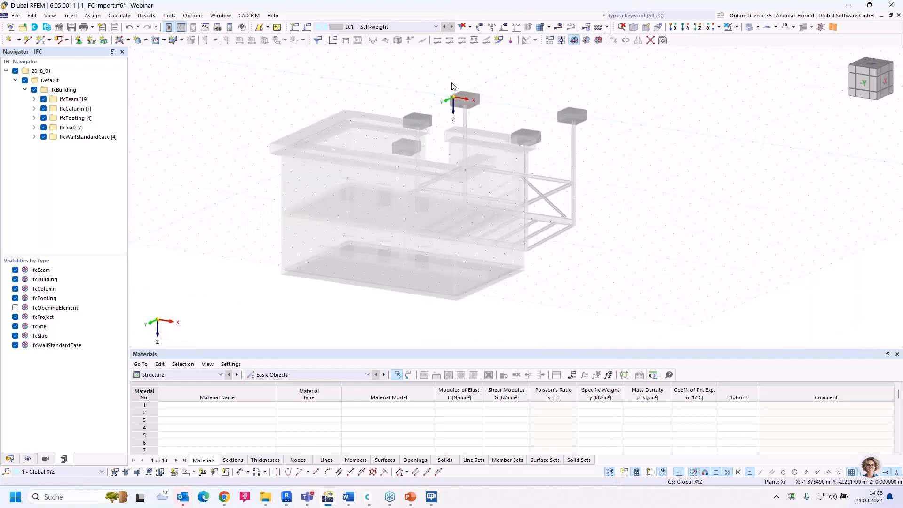
pyautogui.click(130, 28)
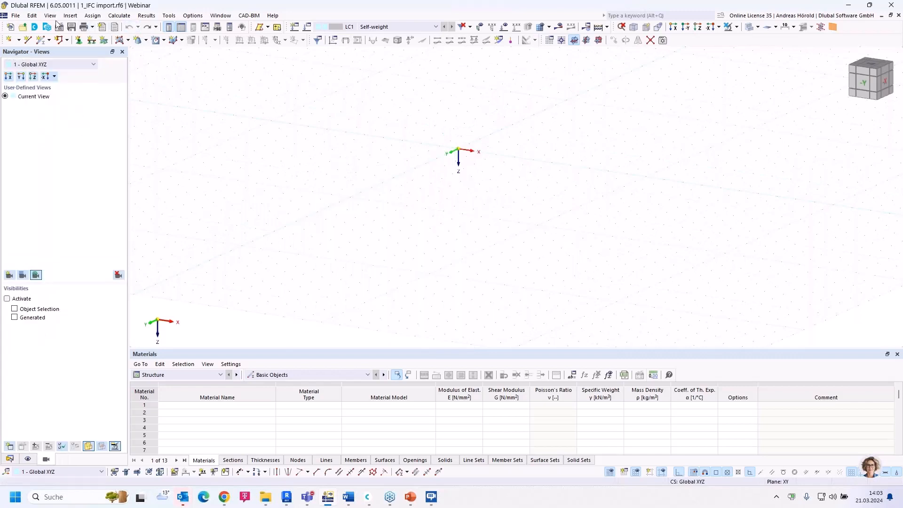
# Import the IFC file 1_IFC.ifc with the Z coordinate mirrored.
pyautogui.click(16, 16)
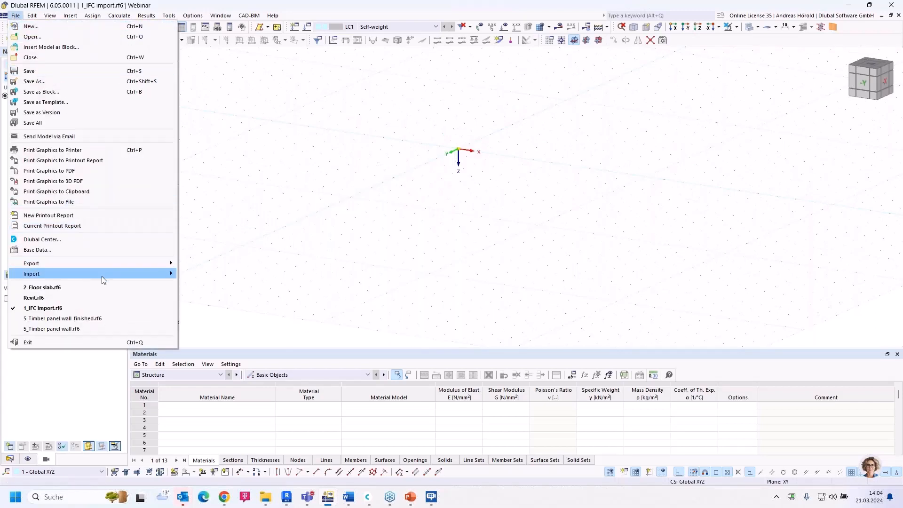
pyautogui.moveTo(101, 279)
pyautogui.click(207, 295)
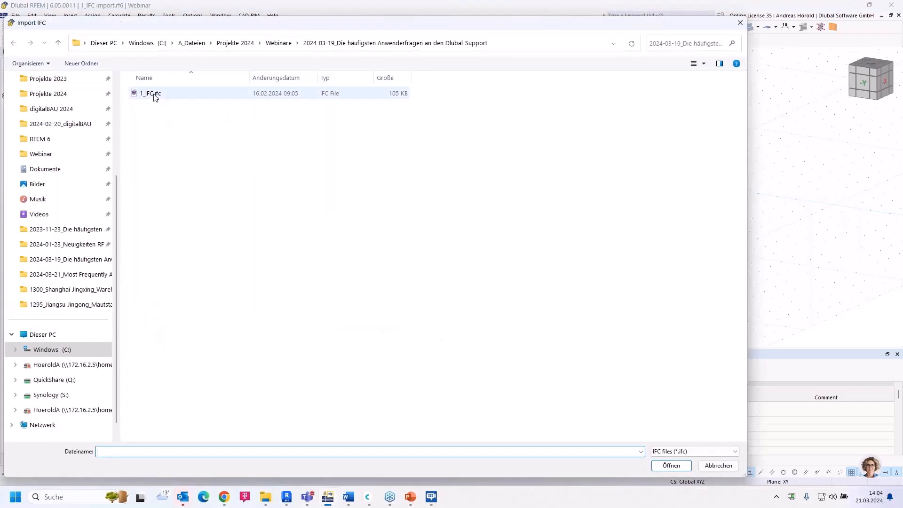
pyautogui.doubleClick(151, 94)
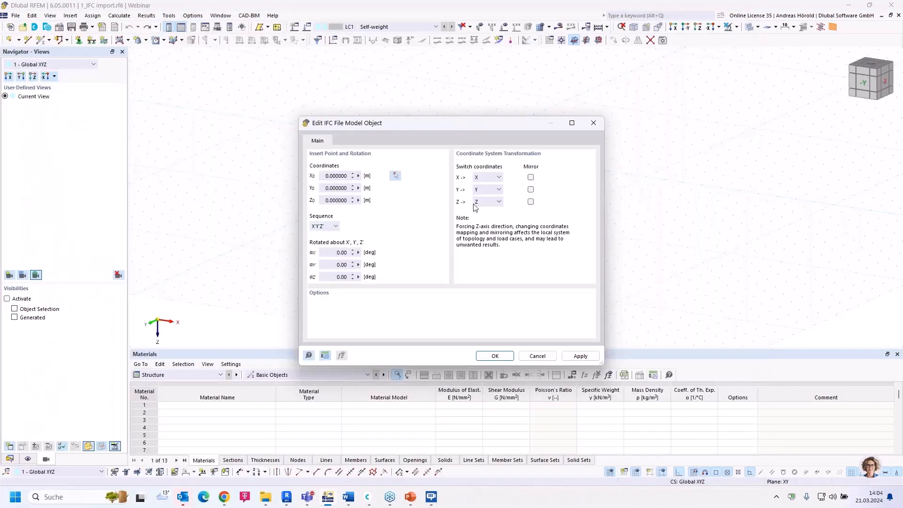
pyautogui.click(531, 202)
pyautogui.click(494, 357)
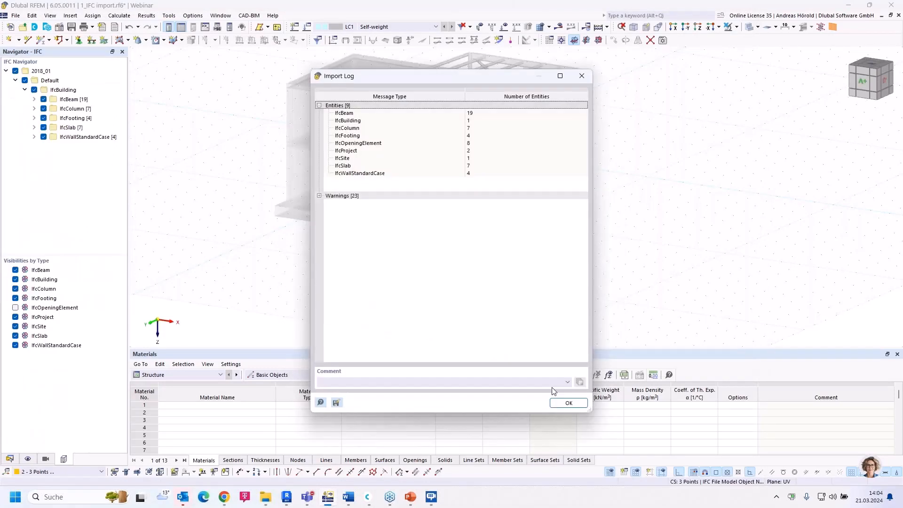
pyautogui.click(569, 403)
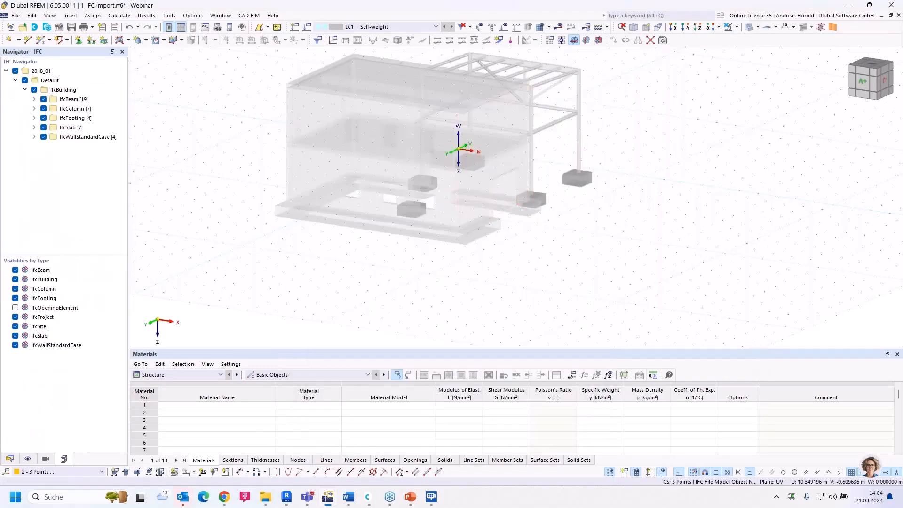
# Open the conversion tables and check the Dlubal material assigned to the external material Metall - Baustahl S235.
pyautogui.keyDown('ctrl'); pyautogui.moveTo(583, 267); pyautogui.dragTo(631, 186, button='middle'); pyautogui.keyUp('ctrl')
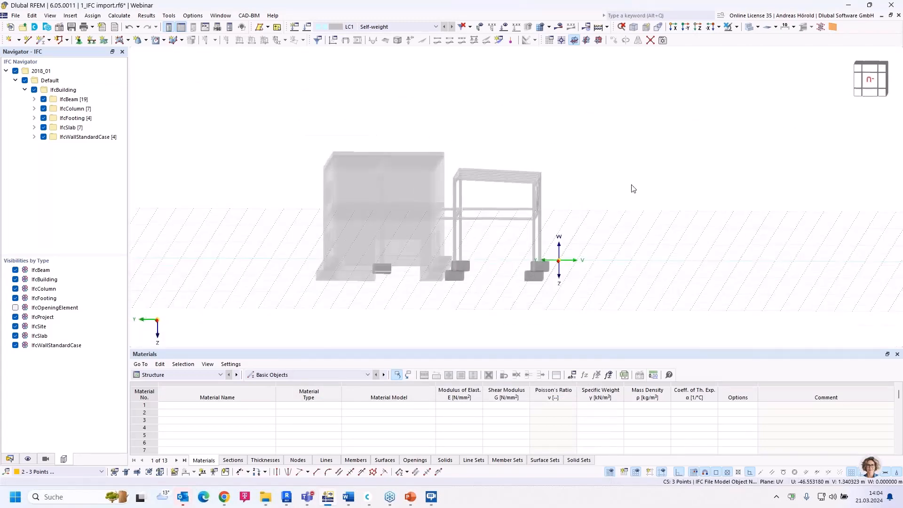
pyautogui.scroll(5, 579, 201)
pyautogui.moveTo(579, 201); pyautogui.dragTo(659, 150, button='middle')
pyautogui.scroll(-2, 659, 152)
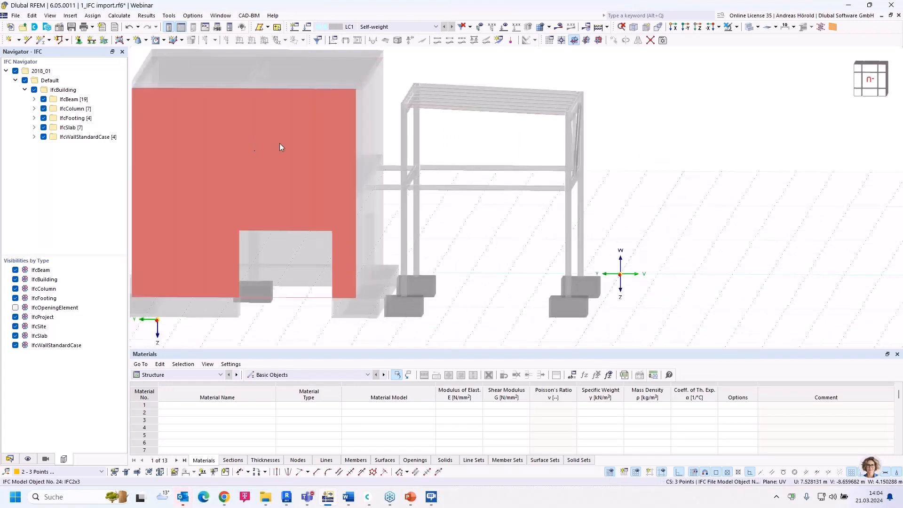
pyautogui.scroll(-1, 280, 144)
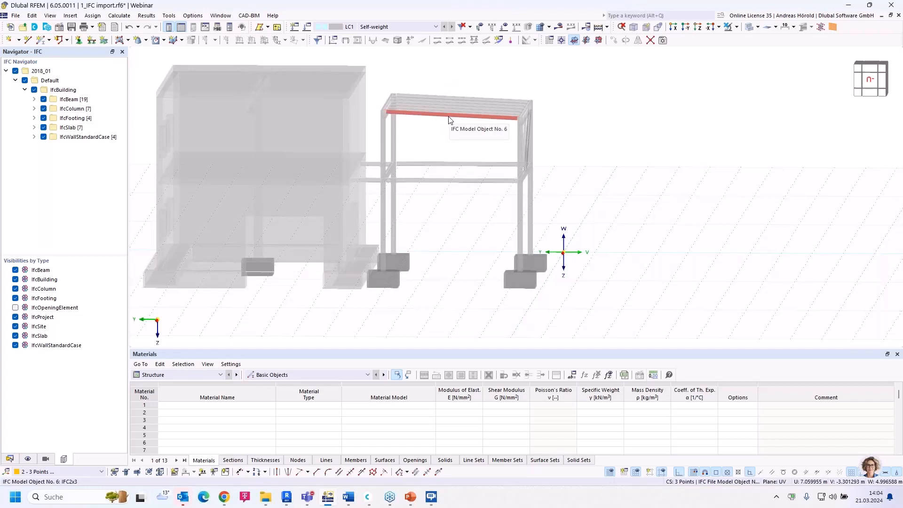
pyautogui.click(249, 17)
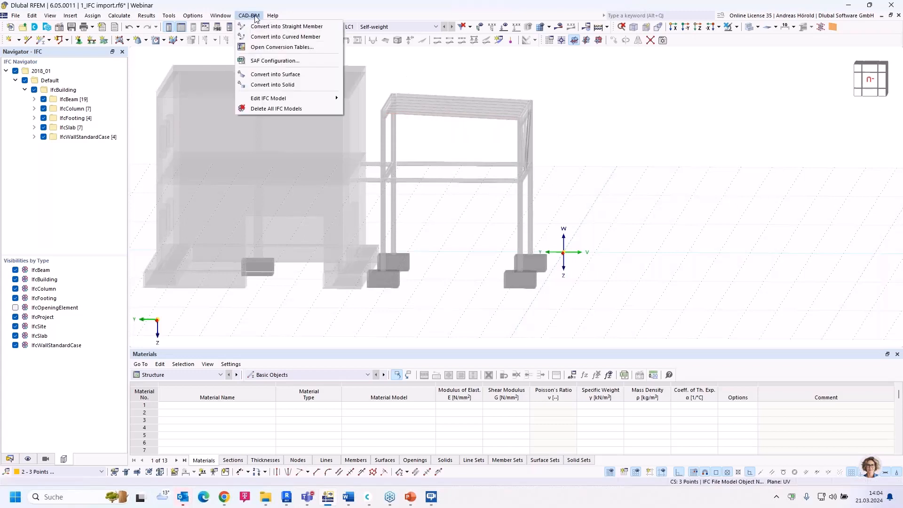
pyautogui.click(281, 47)
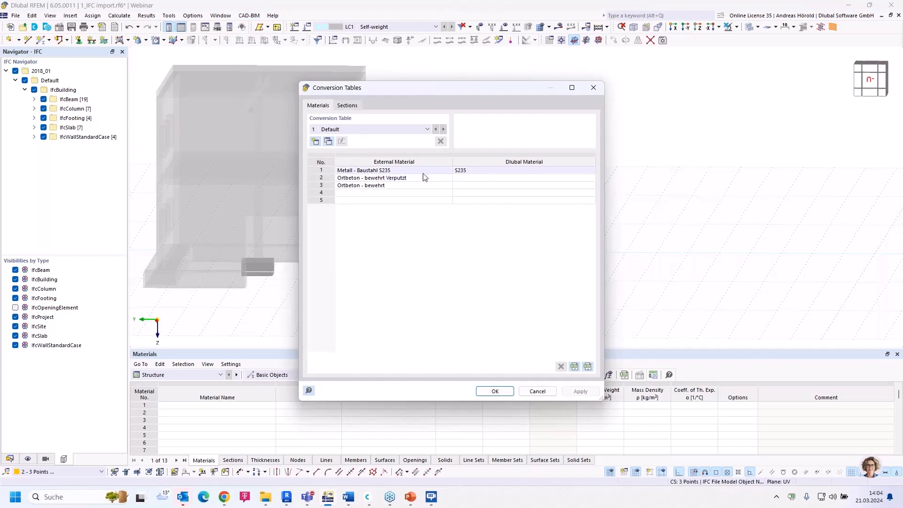
pyautogui.click(476, 170)
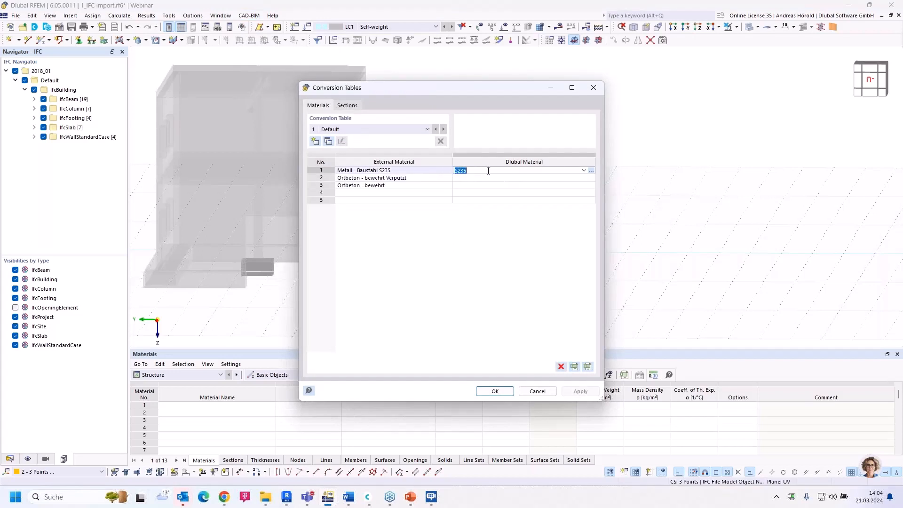
# Assign the library section HE 160 A | EN 10365:2017 | ArcelorMittal (2018) to the external section HEA Stütze:HEA 160 in the conversion table.
pyautogui.click(346, 106)
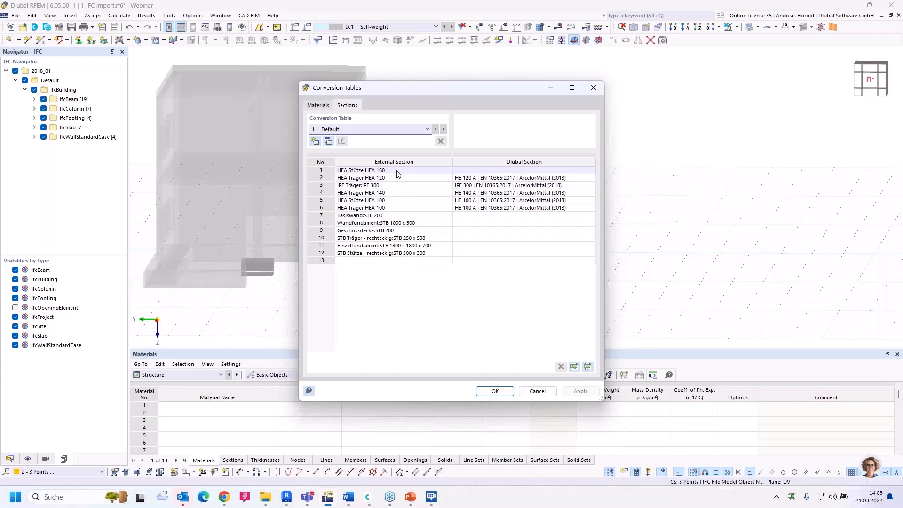
pyautogui.click(563, 171)
pyautogui.click(563, 172)
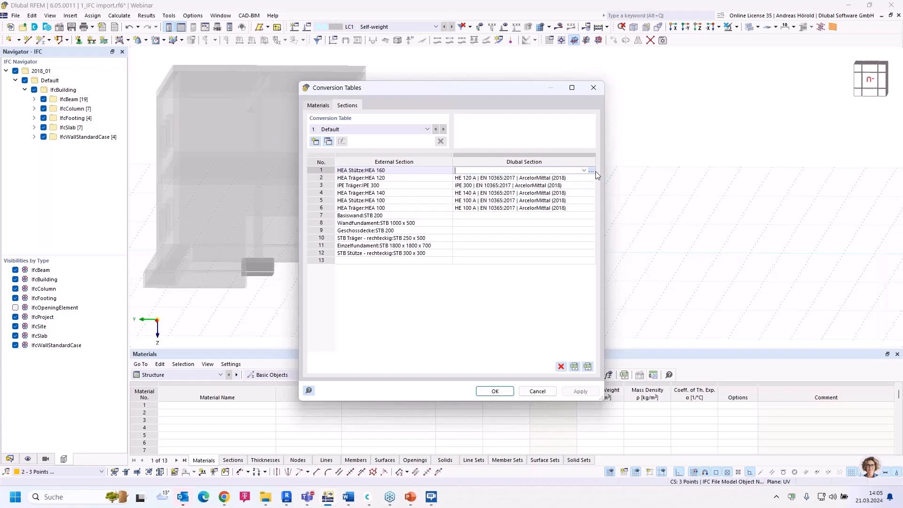
pyautogui.click(591, 170)
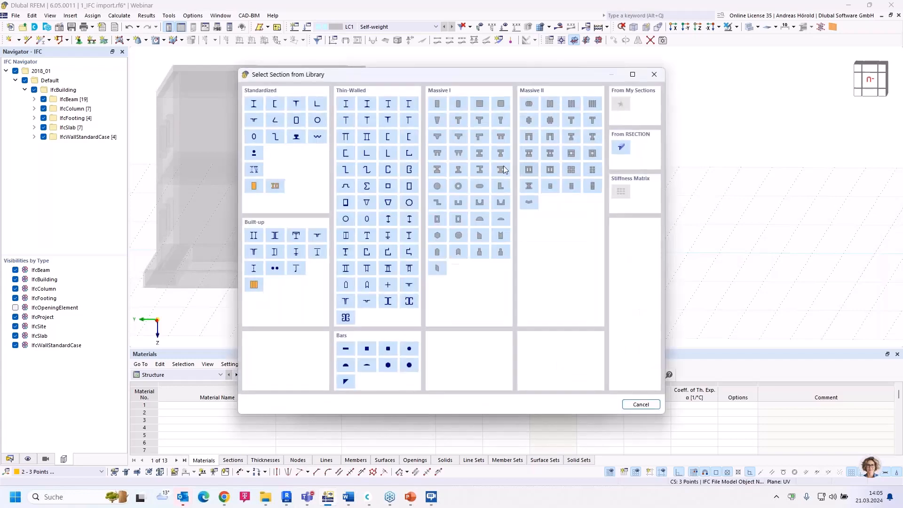
pyautogui.click(252, 105)
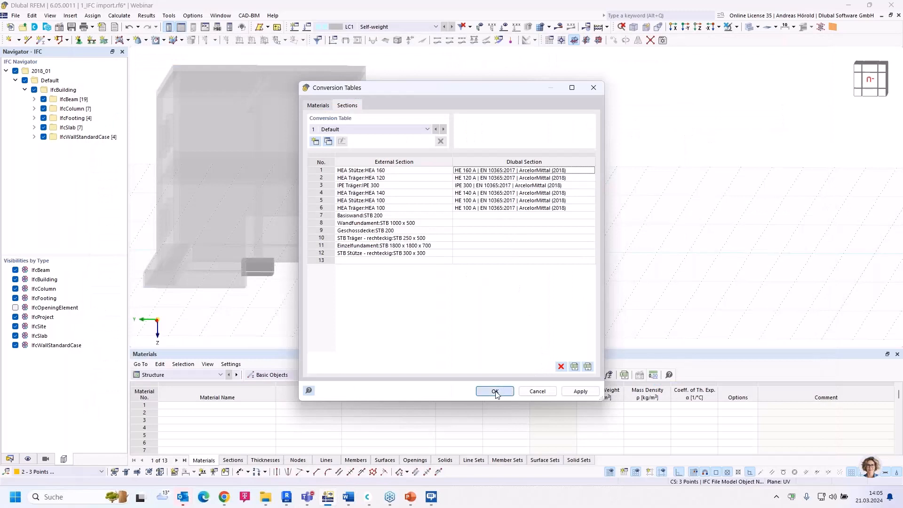
pyautogui.click(485, 391)
# Convert all IFC beams and columns of the steel frame beside the building into straight members.
pyautogui.moveTo(562, 69); pyautogui.dragTo(376, 208)
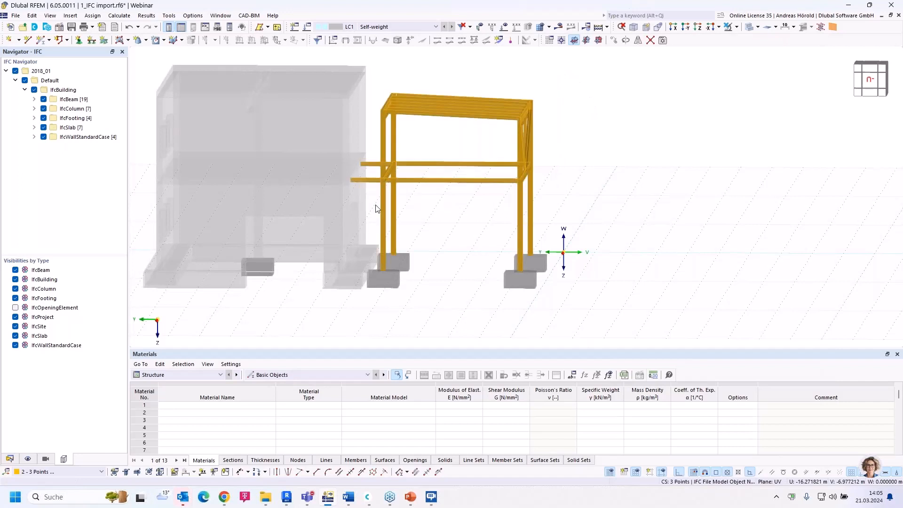
pyautogui.rightClick(428, 116)
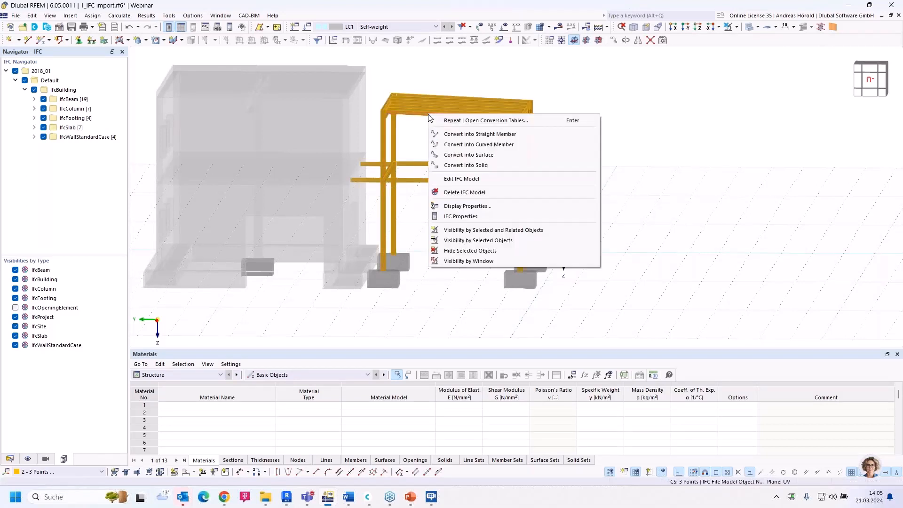
pyautogui.click(506, 134)
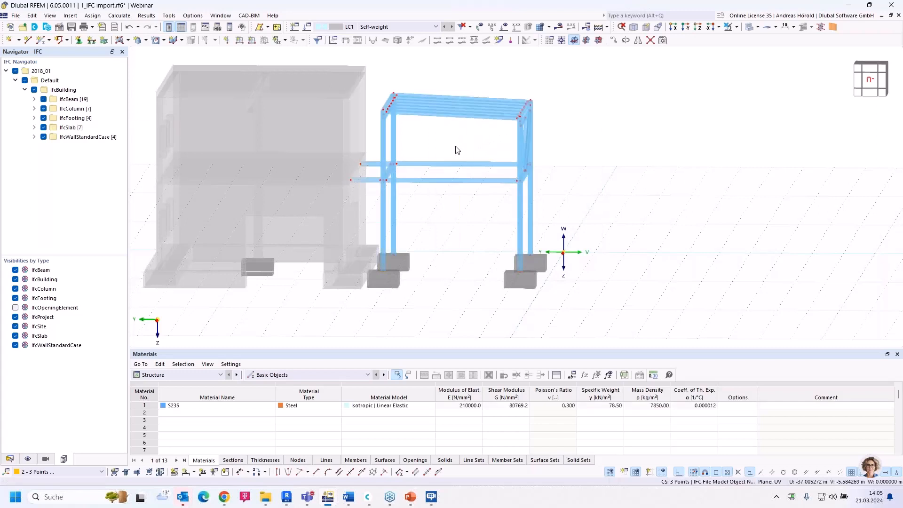
# Hide the entire IFC model 2018_01 so only the converted steel members are displayed.
pyautogui.click(16, 71)
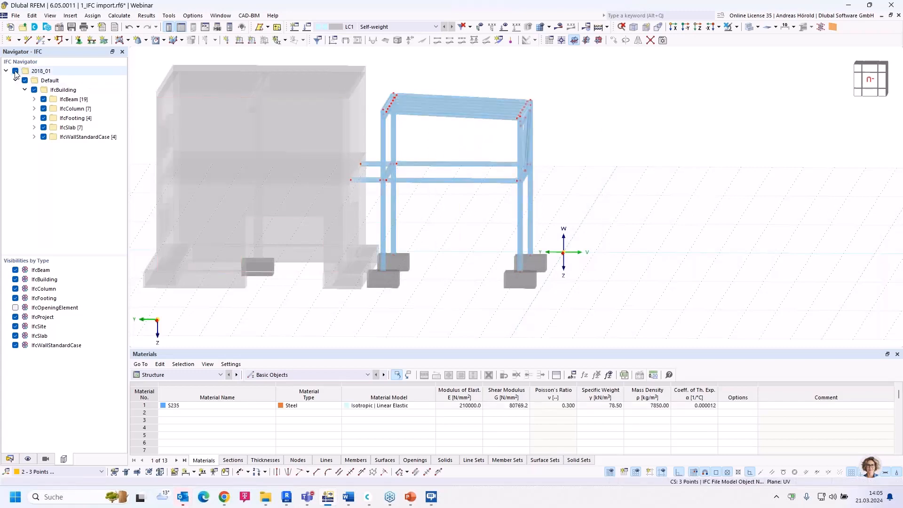
pyautogui.click(15, 72)
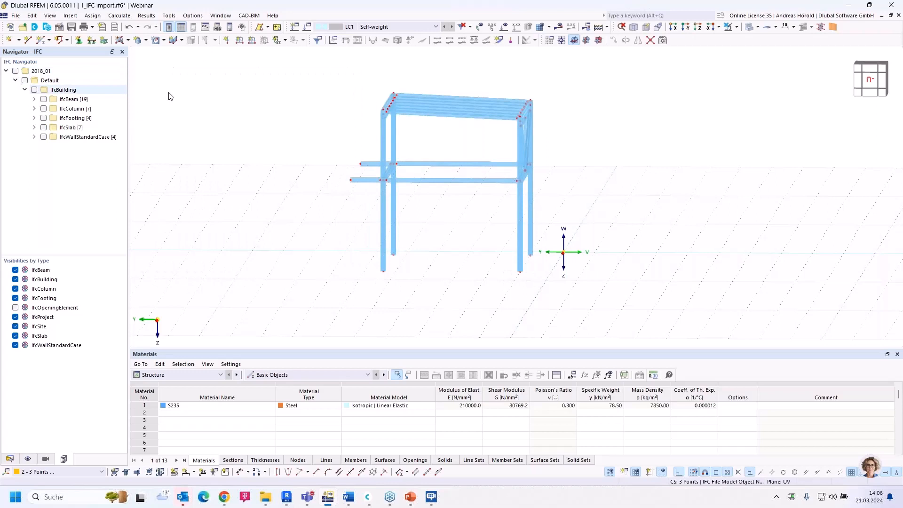
pyautogui.scroll(2, 523, 151)
pyautogui.scroll(-1, 574, 155)
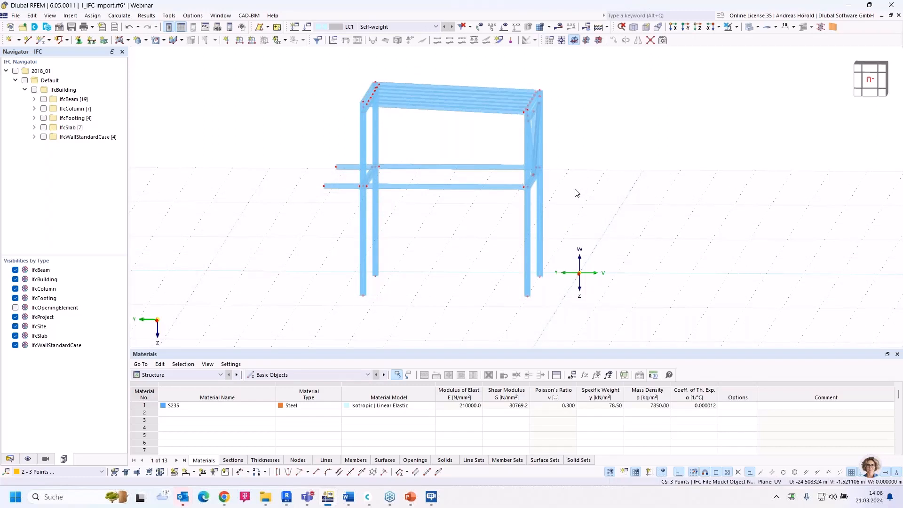
# Inspect the frame's member connections in the solid model display, and change the display to the wireframe model.
pyautogui.click(758, 27)
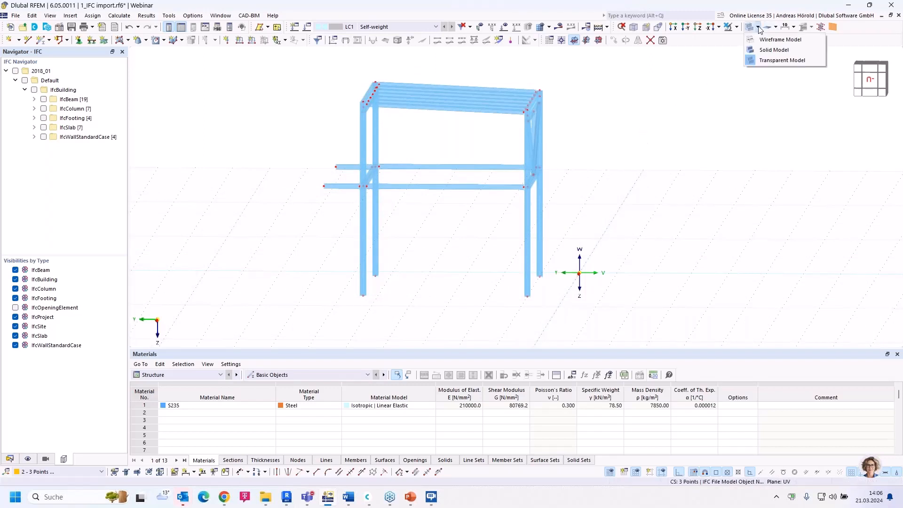
pyautogui.click(765, 49)
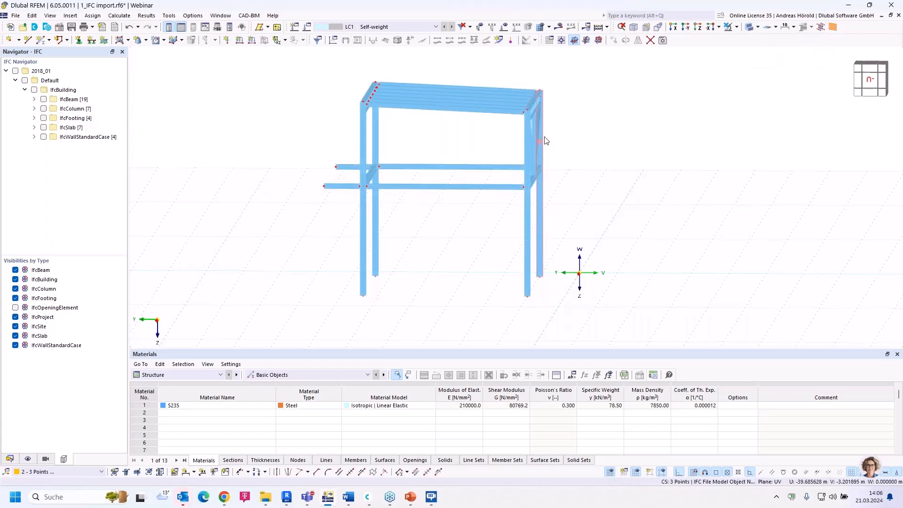
pyautogui.scroll(3, 546, 140)
pyautogui.keyDown('ctrl'); pyautogui.moveTo(592, 131); pyautogui.dragTo(537, 202, button='middle'); pyautogui.keyUp('ctrl')
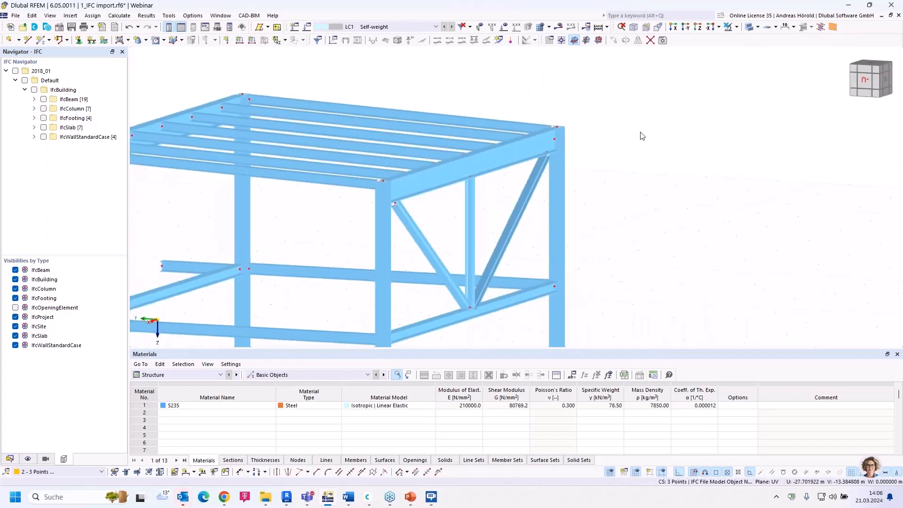
pyautogui.click(758, 26)
pyautogui.click(778, 39)
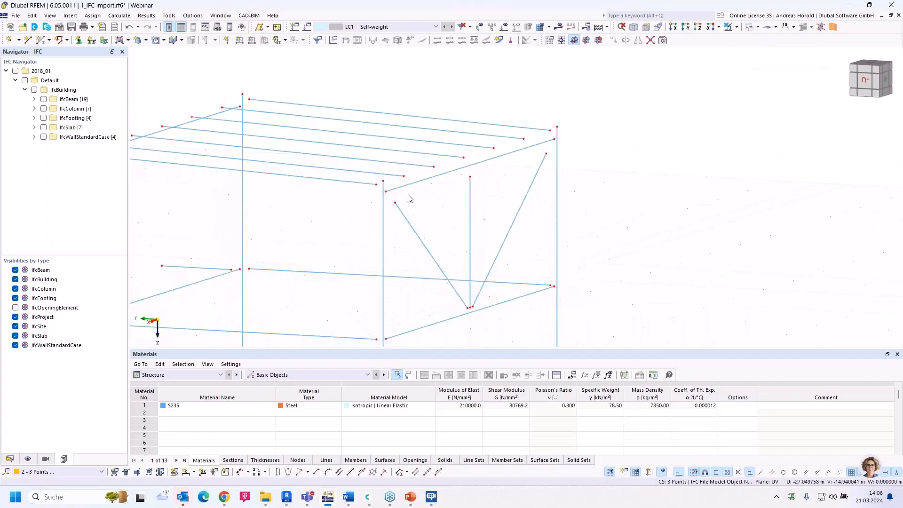
# Examine the truss and beam-to-column joints of the frame as a solid model, and return to the wireframe display.
pyautogui.scroll(-2, 407, 203)
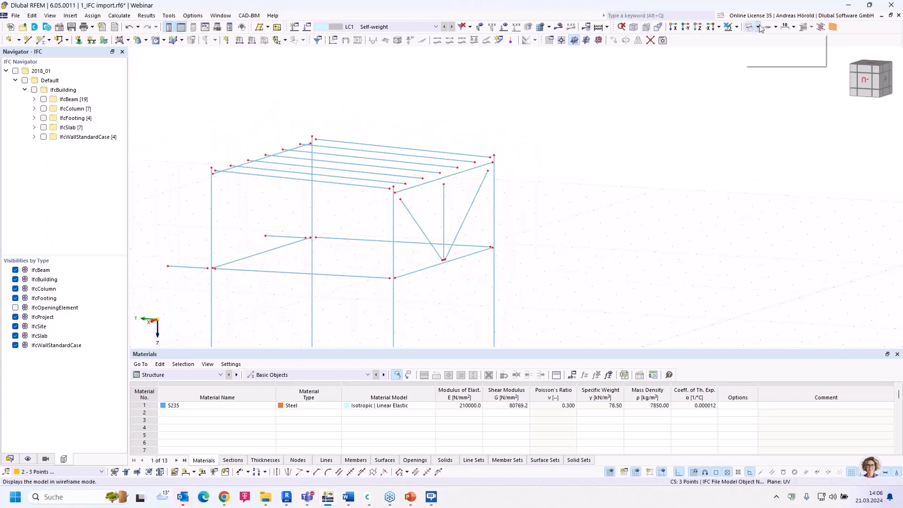
pyautogui.click(776, 26)
pyautogui.scroll(2, 409, 297)
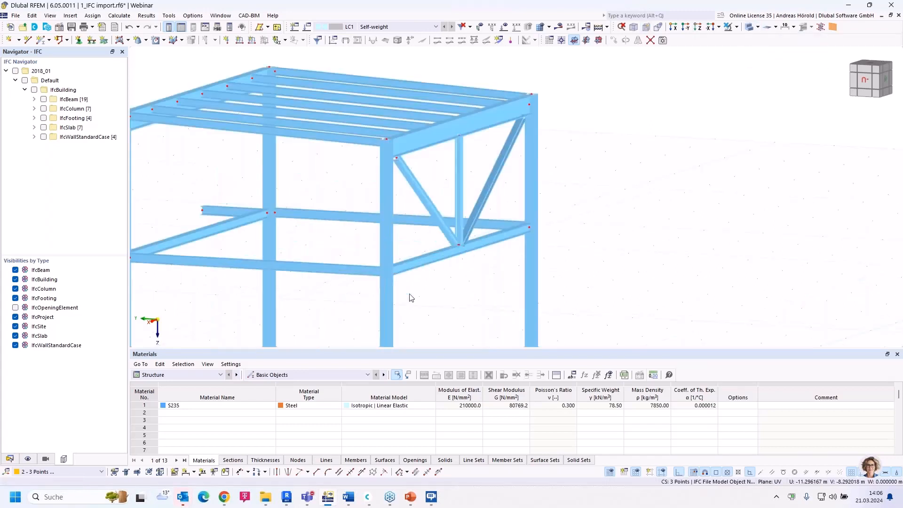
pyautogui.scroll(5, 409, 297)
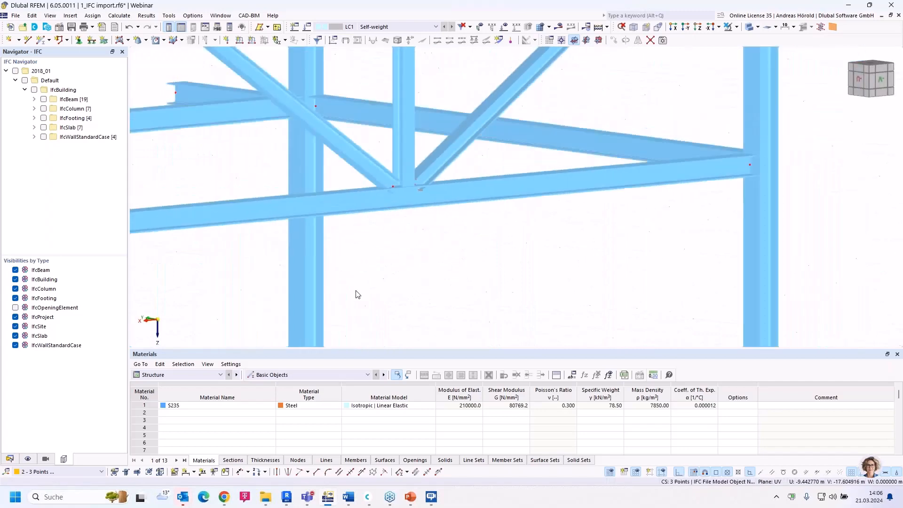
pyautogui.scroll(-5, 329, 289)
pyautogui.scroll(4, 464, 239)
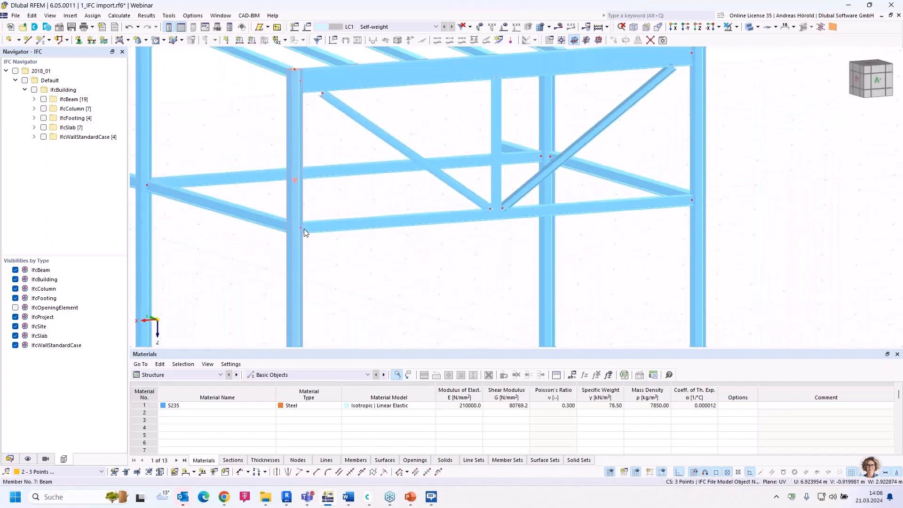
pyautogui.scroll(3, 305, 229)
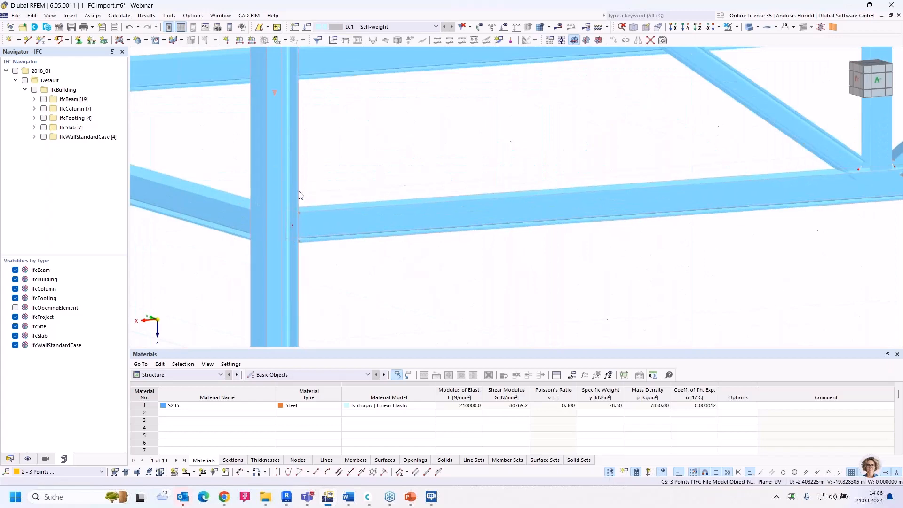
pyautogui.scroll(-3, 297, 199)
pyautogui.scroll(1, 370, 199)
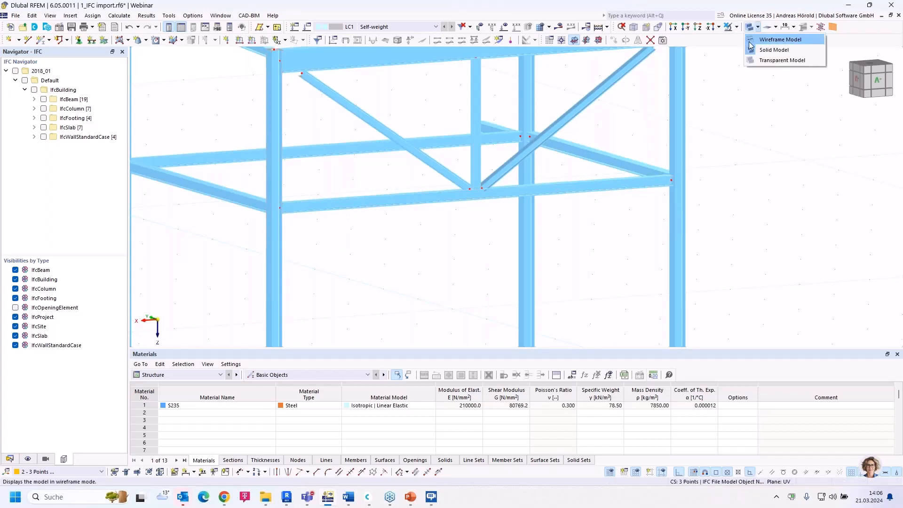
pyautogui.click(751, 43)
# Extend all 22 members of the steel frame on both sides to the next member or line.
pyautogui.keyDown('ctrl'); pyautogui.moveTo(220, 266); pyautogui.dragTo(389, 239, button='middle'); pyautogui.keyUp('ctrl')
pyautogui.scroll(-5, 322, 262)
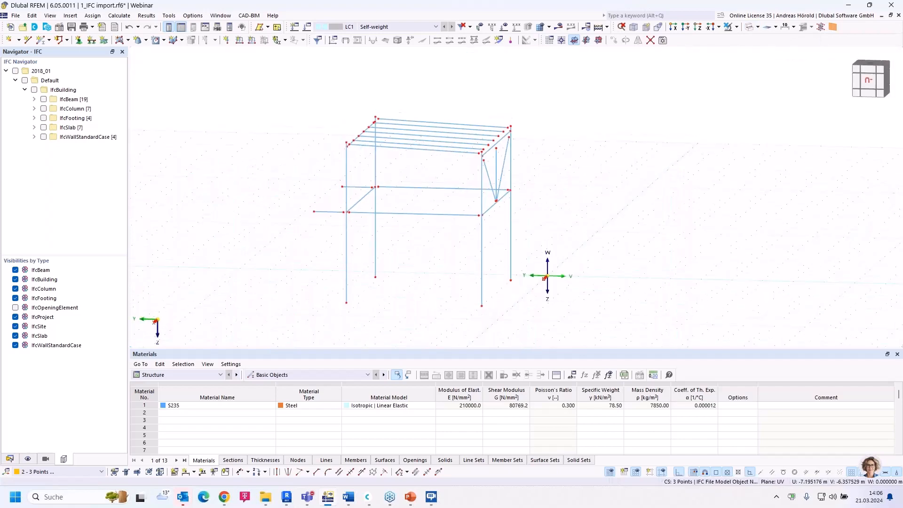
pyautogui.scroll(2, 387, 238)
pyautogui.scroll(-1, 389, 242)
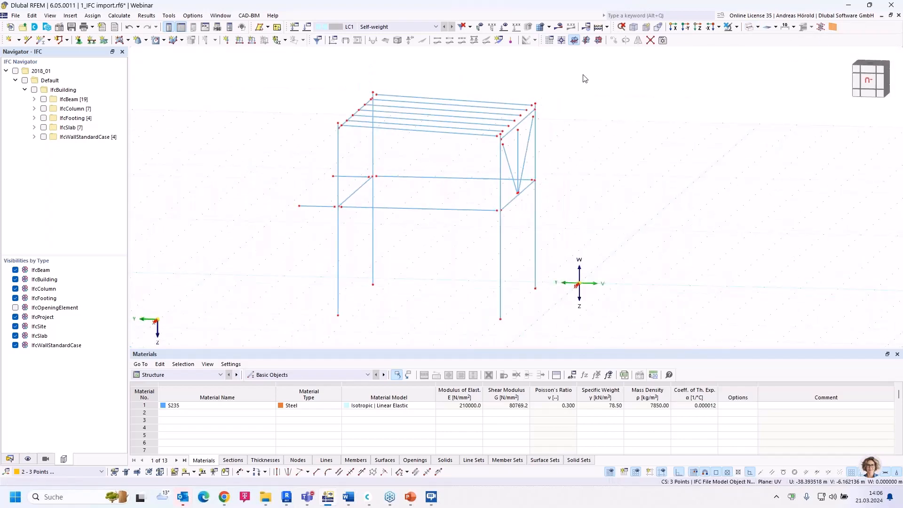
pyautogui.moveTo(595, 70); pyautogui.dragTo(202, 338)
pyautogui.scroll(2, 359, 274)
pyautogui.scroll(1, 395, 224)
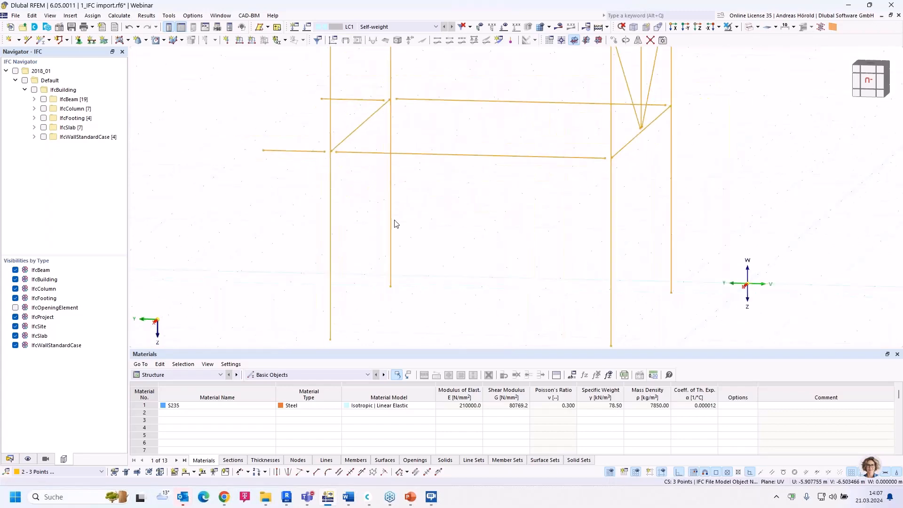
pyautogui.scroll(-2, 405, 221)
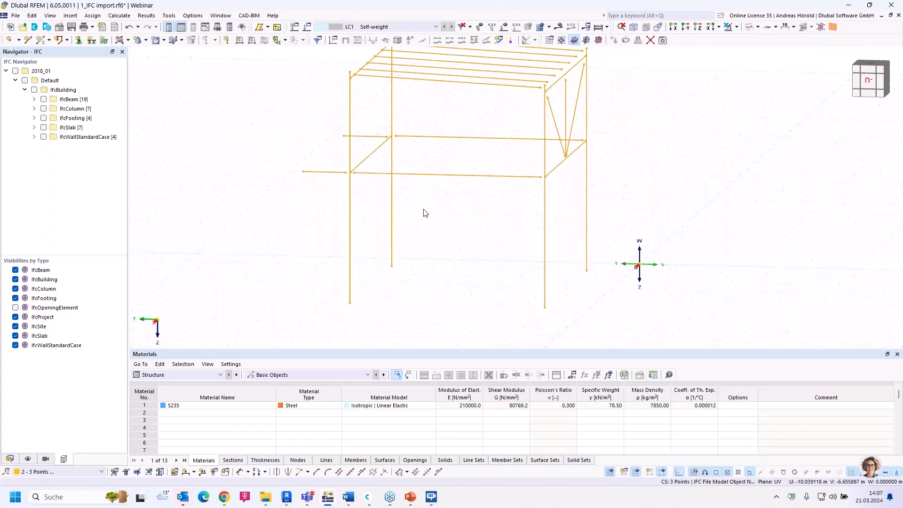
pyautogui.rightClick(460, 178)
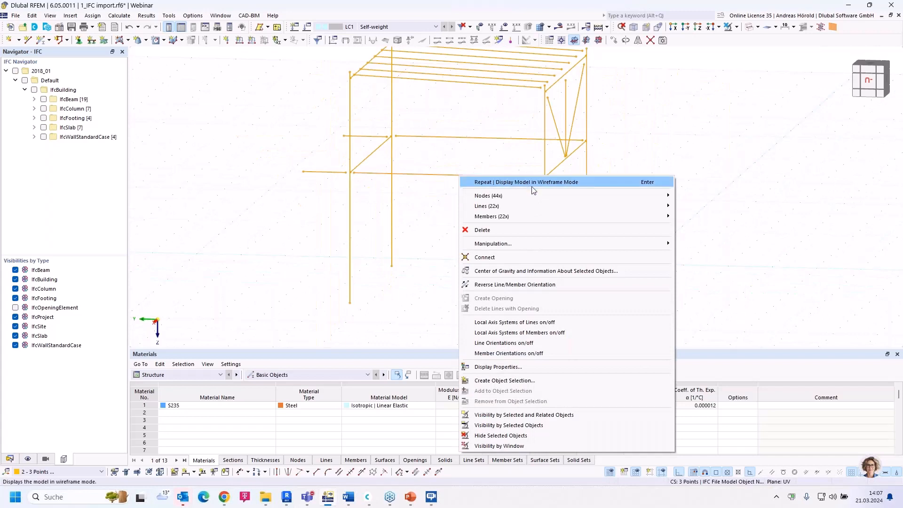
pyautogui.moveTo(550, 217)
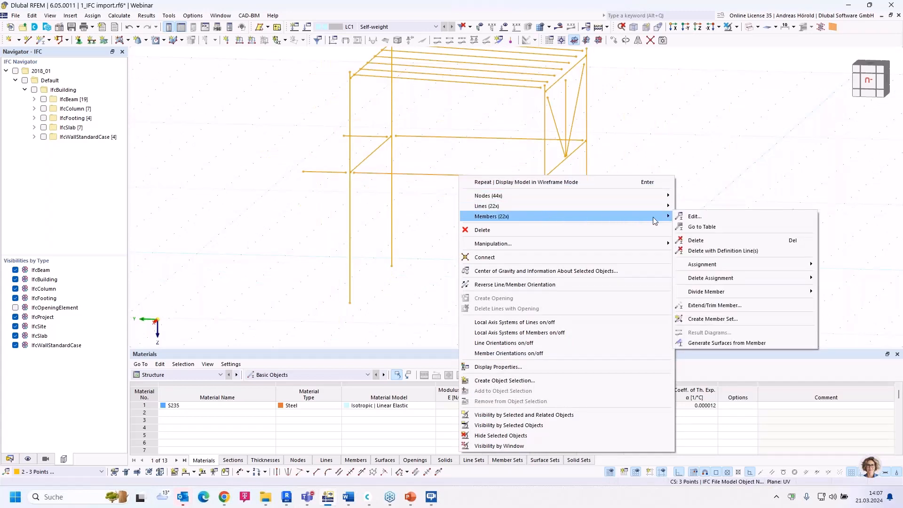
pyautogui.click(732, 308)
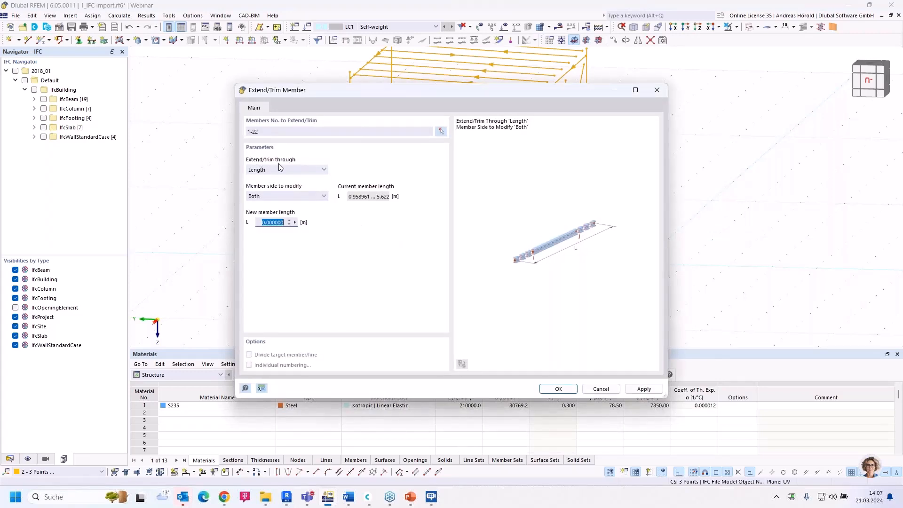
pyautogui.click(292, 172)
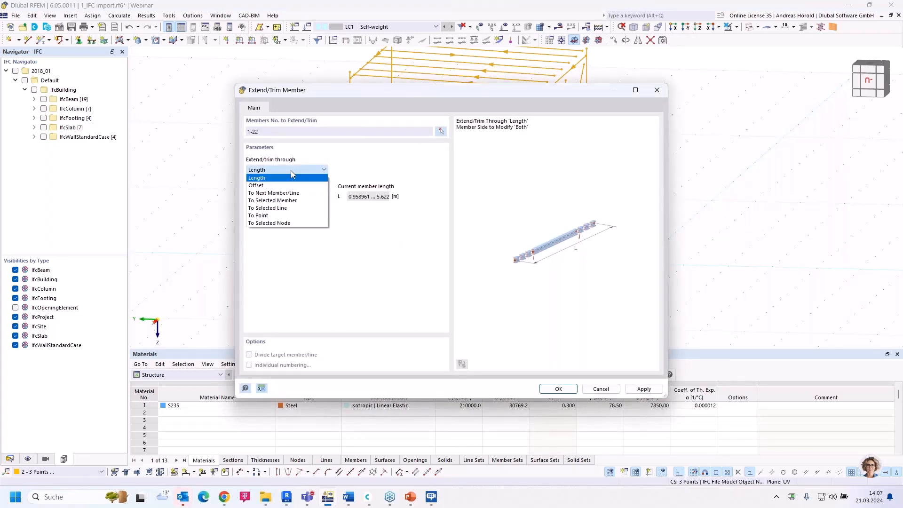
pyautogui.click(298, 194)
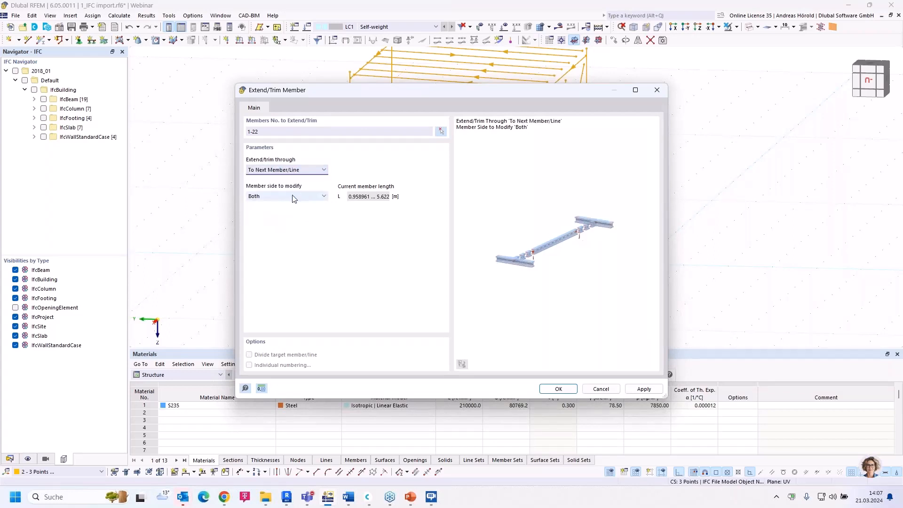
pyautogui.click(558, 389)
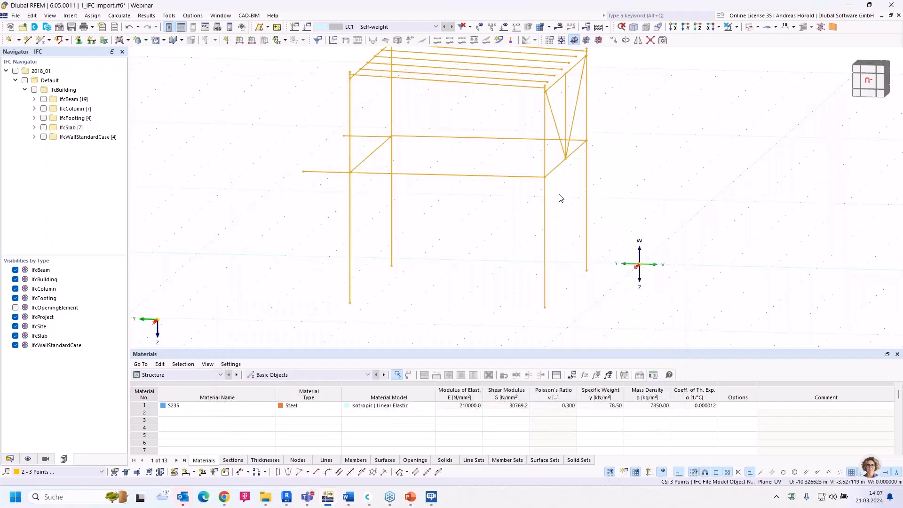
# Examine the joints of the extended members at the columns, cantilevers, truss diagonals and roof beam ends.
pyautogui.scroll(5, 559, 197)
pyautogui.scroll(4, 534, 178)
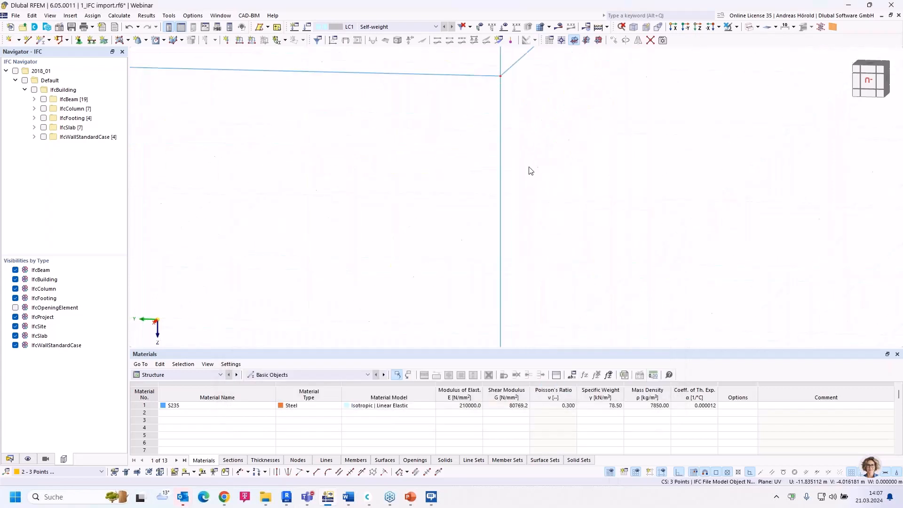
pyautogui.click(504, 63)
pyautogui.moveTo(393, 108); pyautogui.dragTo(437, 211, button='middle')
pyautogui.scroll(1, 254, 150)
pyautogui.scroll(2, 256, 156)
pyautogui.scroll(-6, 264, 161)
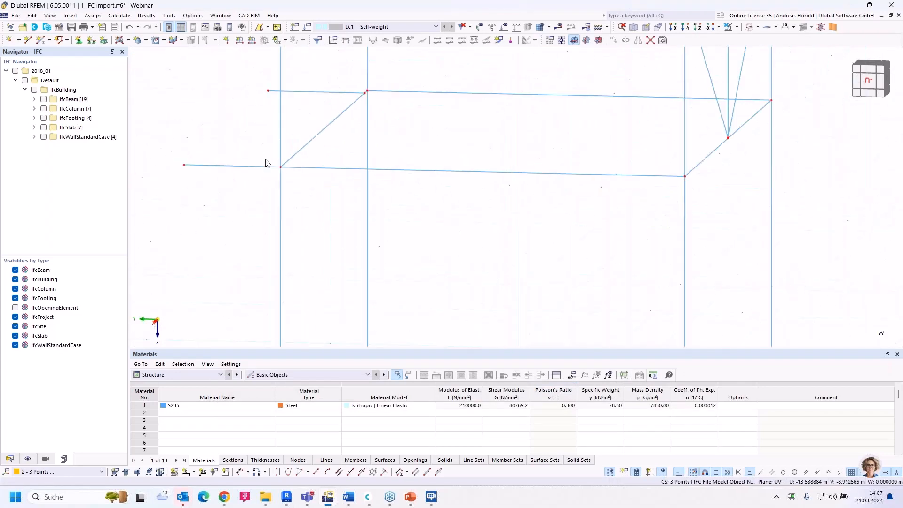
pyautogui.scroll(4, 423, 178)
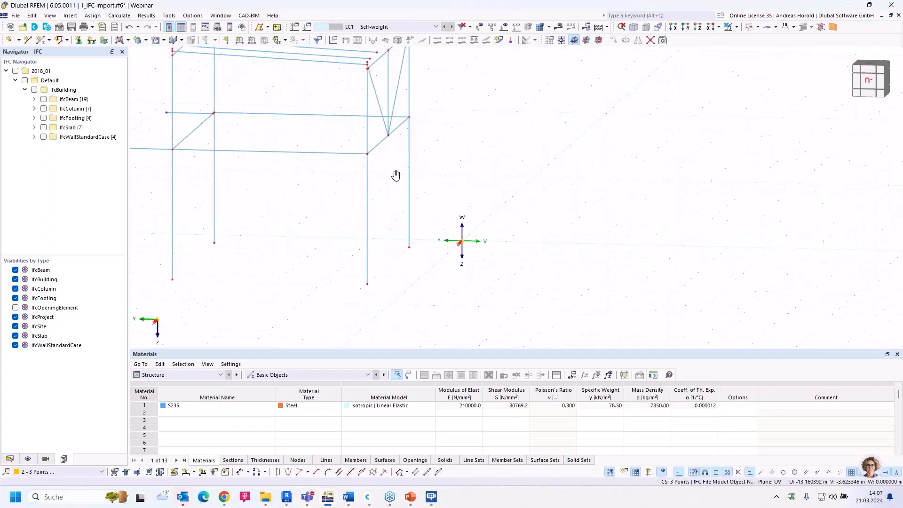
pyautogui.scroll(3, 354, 130)
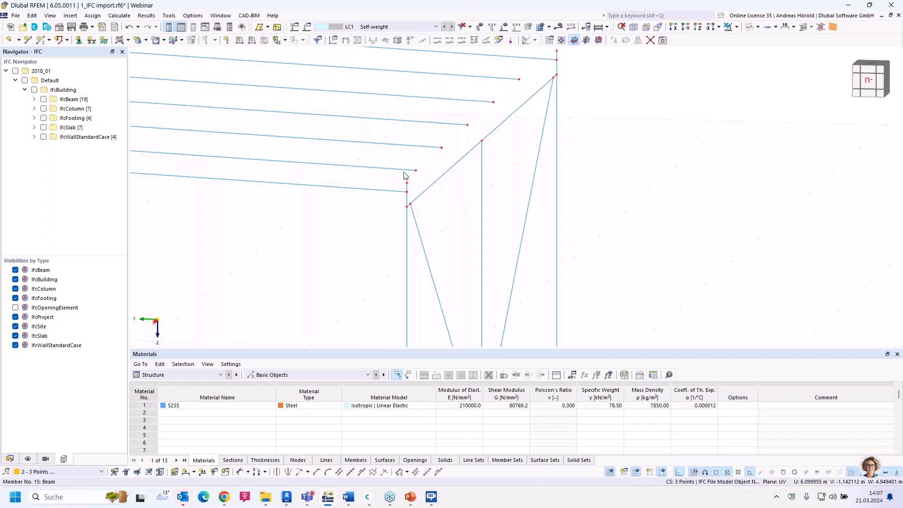
pyautogui.scroll(-5, 385, 173)
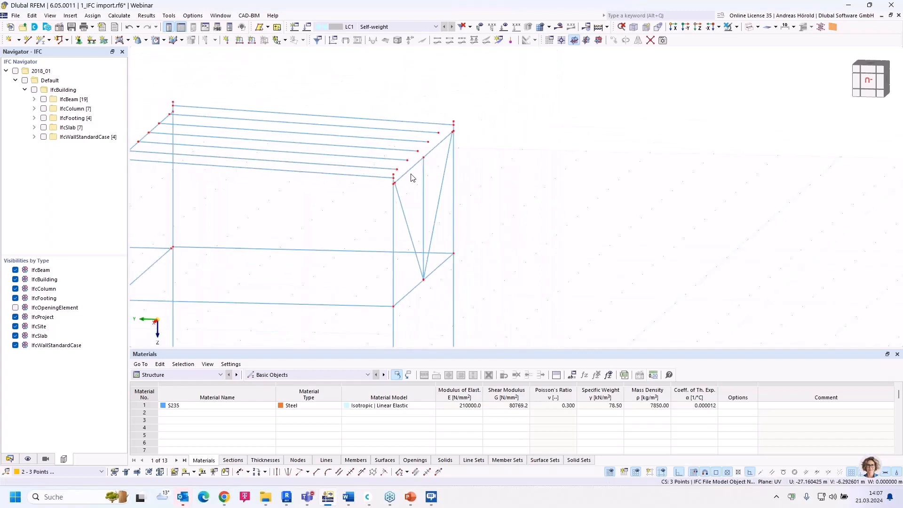
pyautogui.scroll(4, 412, 178)
pyautogui.scroll(-2, 372, 171)
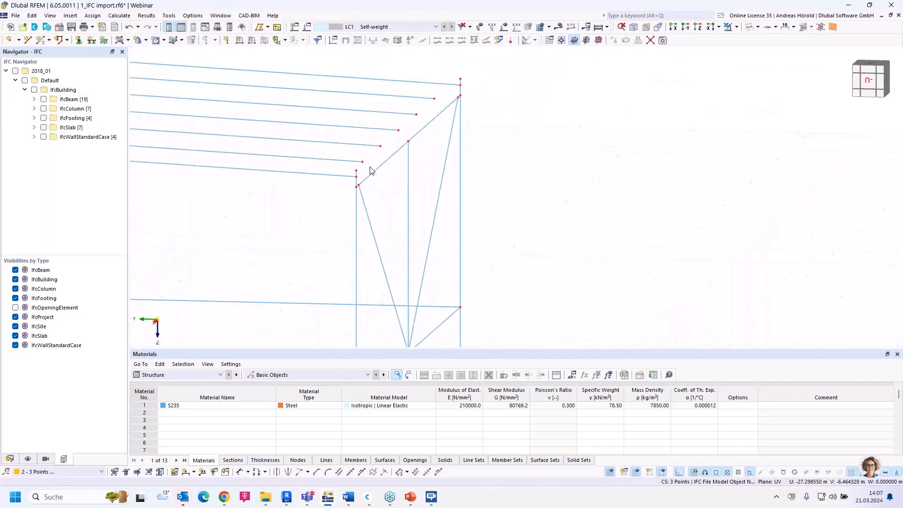
pyautogui.scroll(-2, 424, 244)
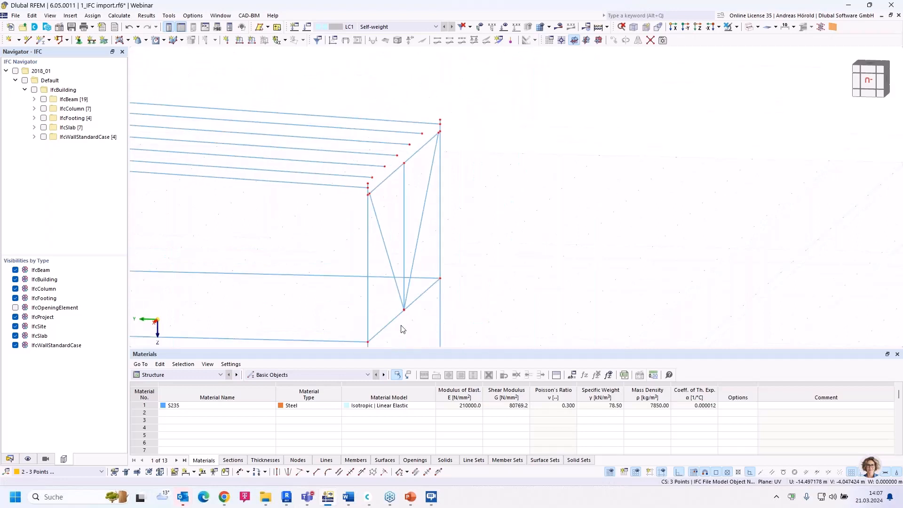
# Move the shared lower end of the truss diagonals onto the node where the vertical meets the lower beam.
pyautogui.scroll(5, 406, 323)
pyautogui.scroll(3, 420, 271)
pyautogui.keyDown('ctrl'); pyautogui.moveTo(419, 268); pyautogui.dragTo(510, 254, button='middle'); pyautogui.keyUp('ctrl')
pyautogui.scroll(-4, 339, 272)
pyautogui.scroll(-6, 511, 252)
pyautogui.scroll(1, 448, 279)
pyautogui.scroll(6, 450, 296)
pyautogui.scroll(4, 598, 305)
pyautogui.scroll(2, 460, 164)
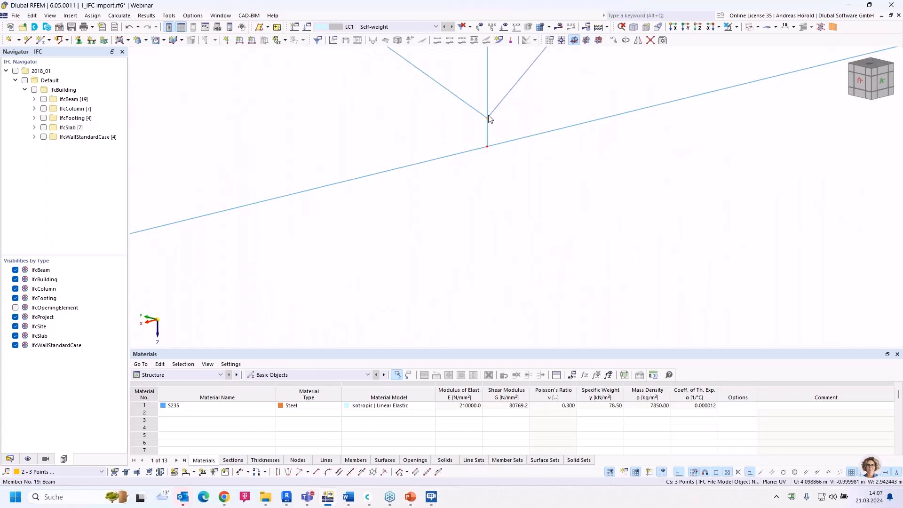
pyautogui.scroll(-10, 487, 144)
# Move the upper end of each truss diagonal onto the node where the upper beam meets the column.
pyautogui.moveTo(471, 146); pyautogui.dragTo(584, 295, button='middle')
pyautogui.scroll(-2, 503, 235)
pyautogui.scroll(9, 327, 99)
pyautogui.moveTo(302, 67); pyautogui.dragTo(340, 144, button='middle')
pyautogui.scroll(-5, 337, 141)
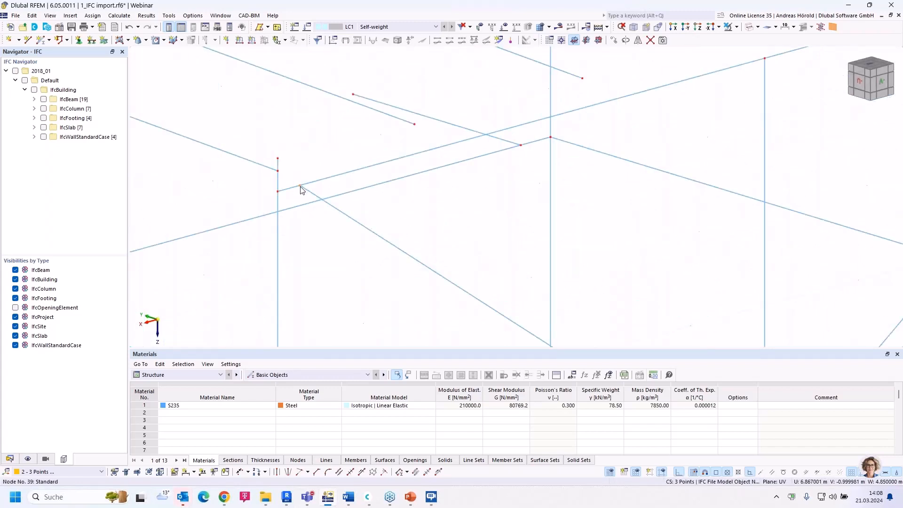
pyautogui.scroll(-3, 405, 204)
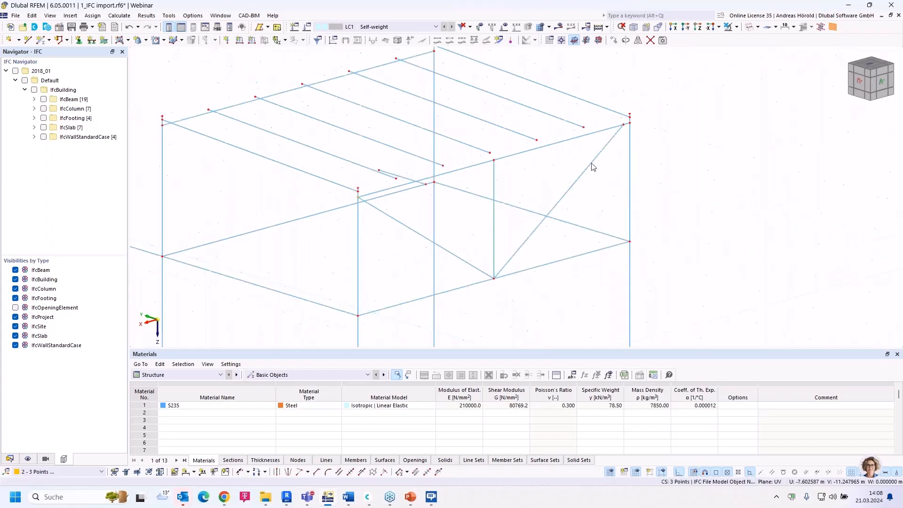
pyautogui.scroll(4, 626, 137)
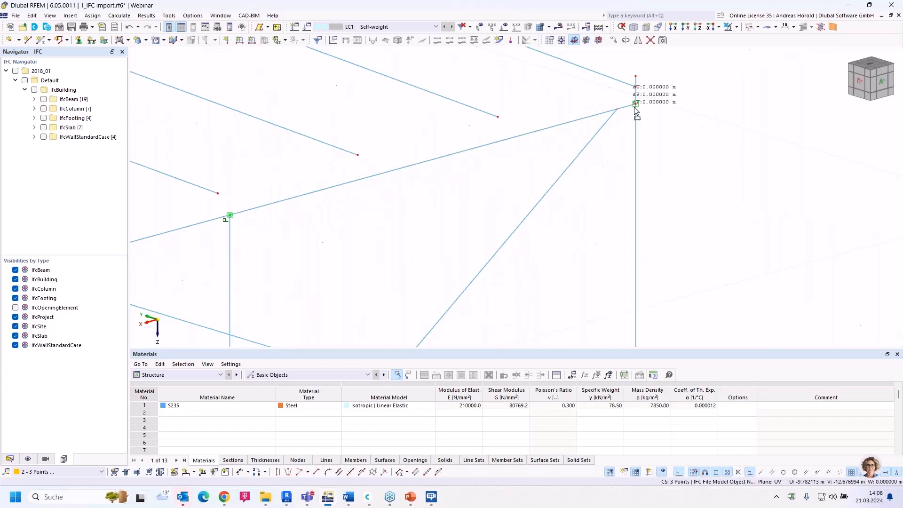
pyautogui.scroll(-3, 451, 221)
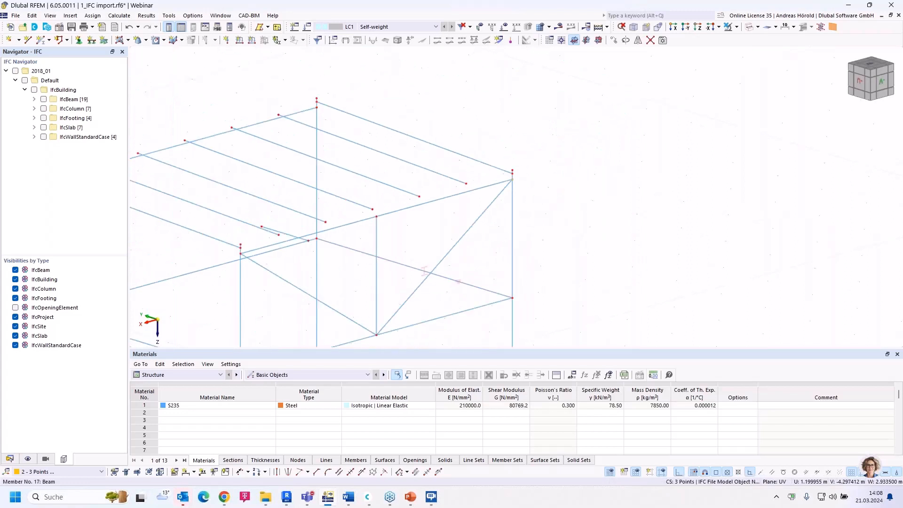
# Connect all members of the steel frame at their intersections.
pyautogui.keyDown('ctrl'); pyautogui.moveTo(408, 262); pyautogui.dragTo(457, 240, button='middle'); pyautogui.keyUp('ctrl')
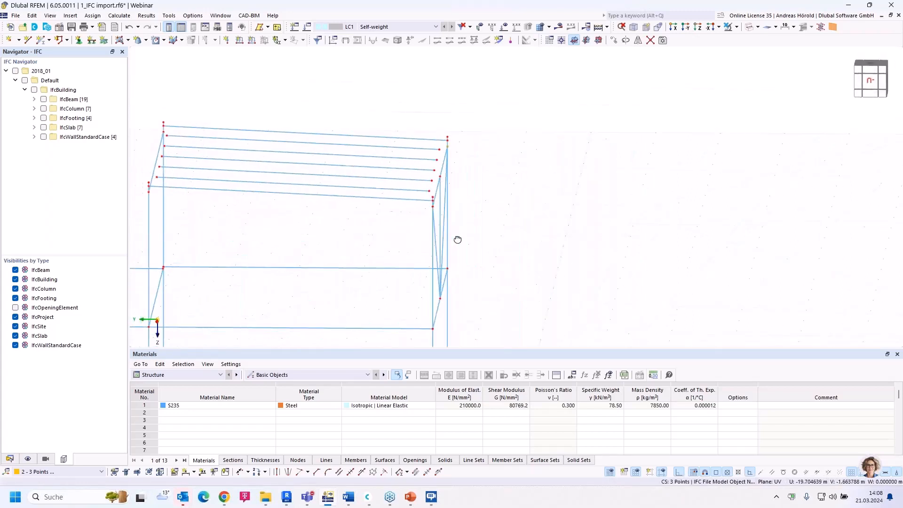
pyautogui.scroll(-2, 528, 210)
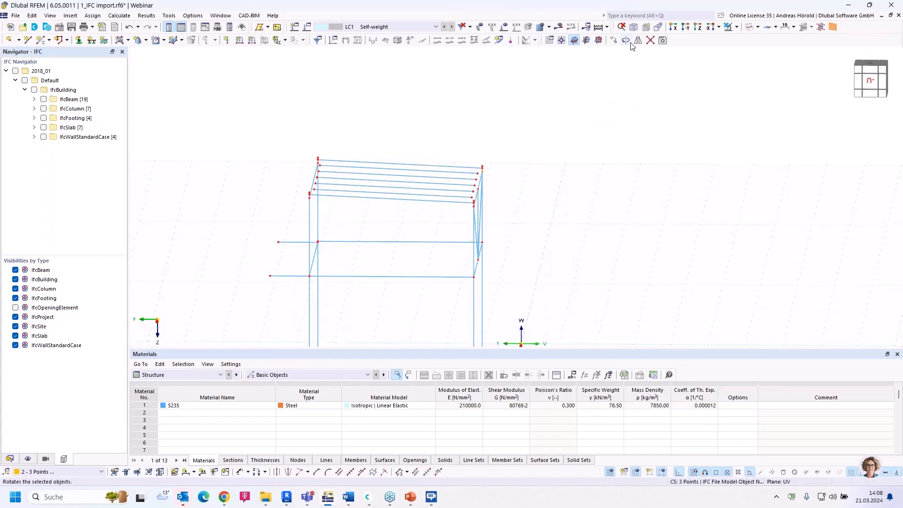
pyautogui.scroll(-3, 580, 150)
pyautogui.scroll(1, 580, 150)
pyautogui.moveTo(582, 140); pyautogui.dragTo(339, 318)
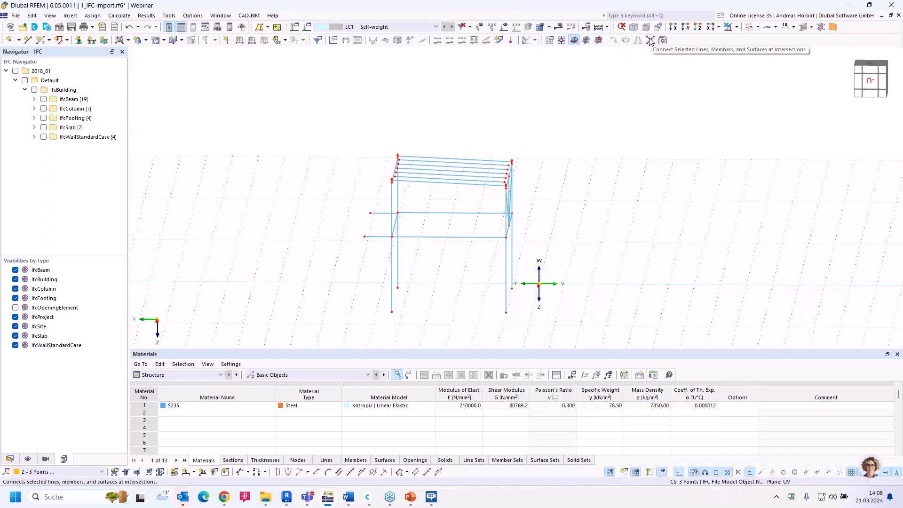
# Move the seven parallel roof beams by W = -0.092941 m, from their column nodes onto the nodes where the upper truss beam meets the columns.
pyautogui.scroll(5, 482, 115)
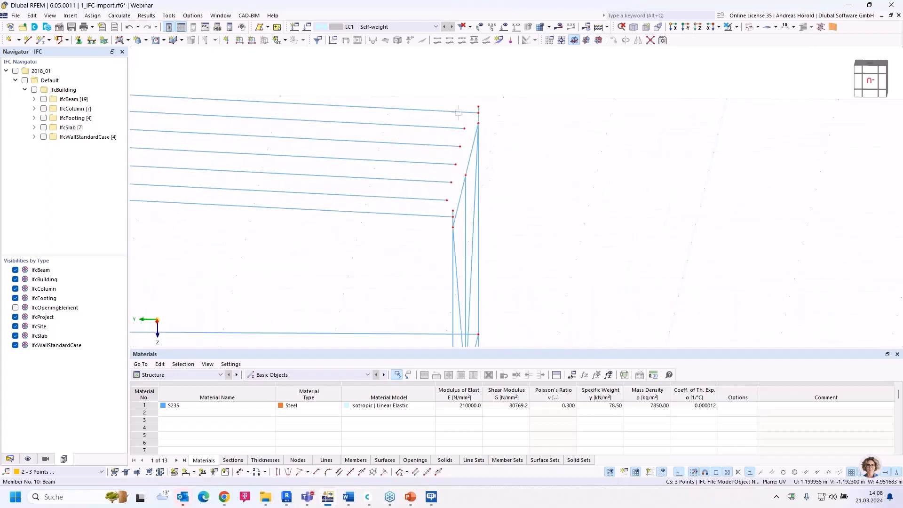
pyautogui.scroll(3, 483, 124)
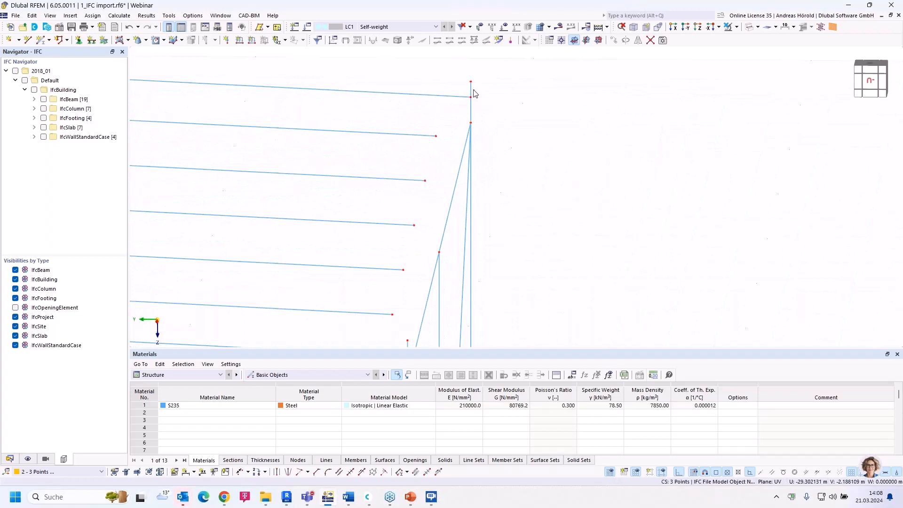
pyautogui.moveTo(488, 102); pyautogui.dragTo(519, 147, button='middle')
pyautogui.moveTo(560, 244); pyautogui.dragTo(610, 193, button='middle')
pyautogui.moveTo(602, 111); pyautogui.dragTo(531, 236)
pyautogui.scroll(5, 739, 217)
pyautogui.scroll(3, 739, 217)
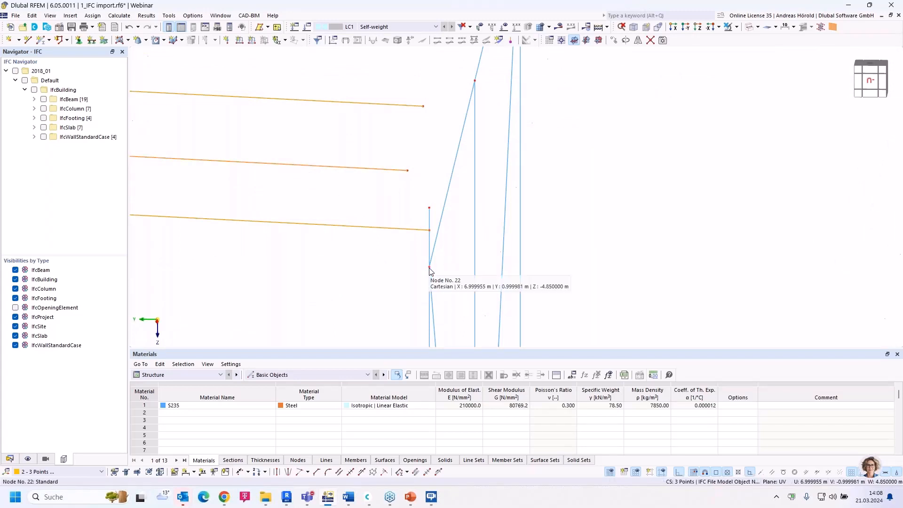
pyautogui.click(615, 42)
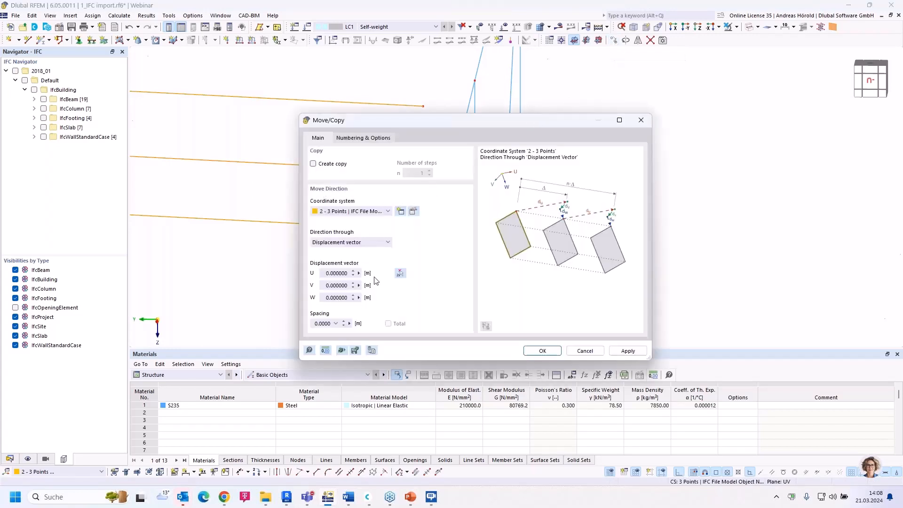
pyautogui.click(399, 274)
pyautogui.scroll(2, 433, 240)
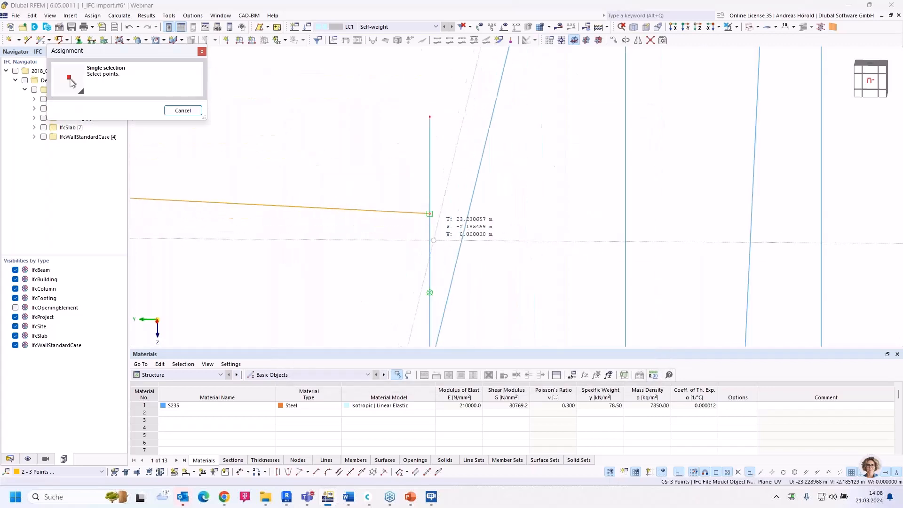
pyautogui.scroll(-2, 434, 228)
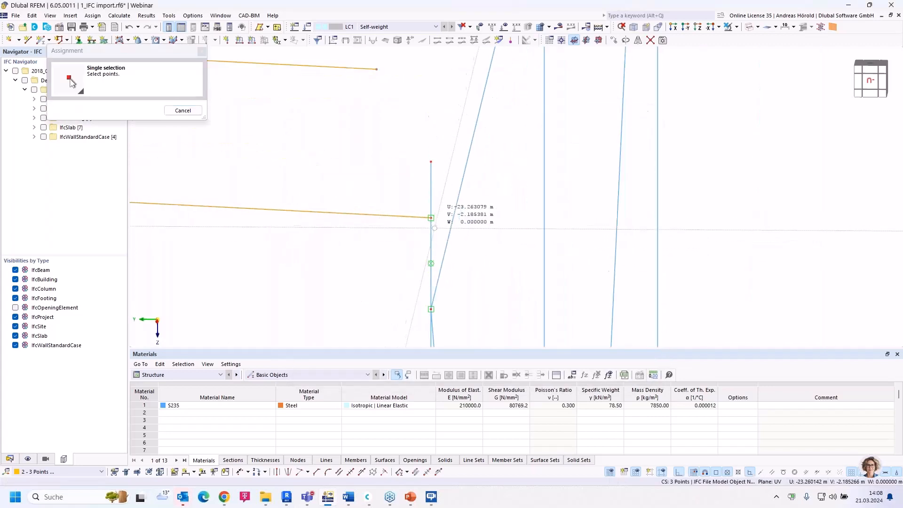
pyautogui.click(431, 309)
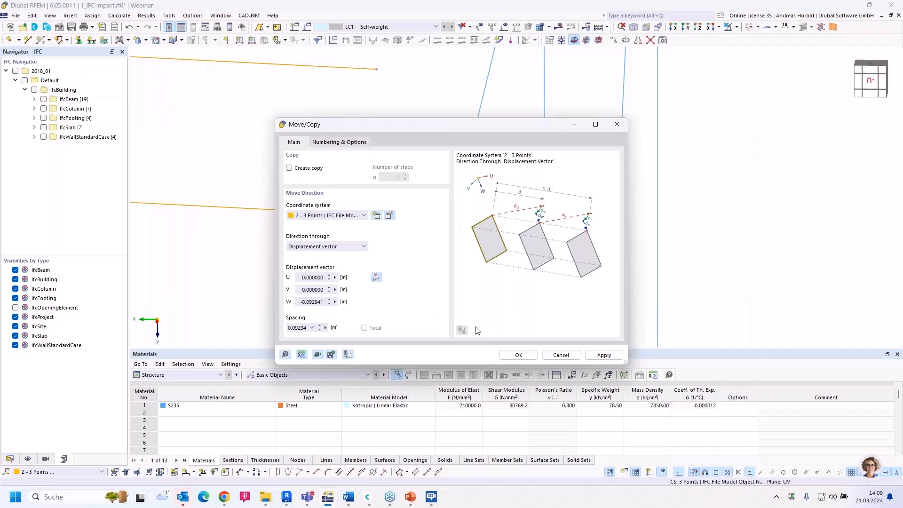
pyautogui.click(517, 355)
# Delete the short column stubs projecting above the roof on the frame side opposite the truss.
pyautogui.scroll(-3, 464, 322)
pyautogui.moveTo(466, 282); pyautogui.dragTo(638, 227, button='middle')
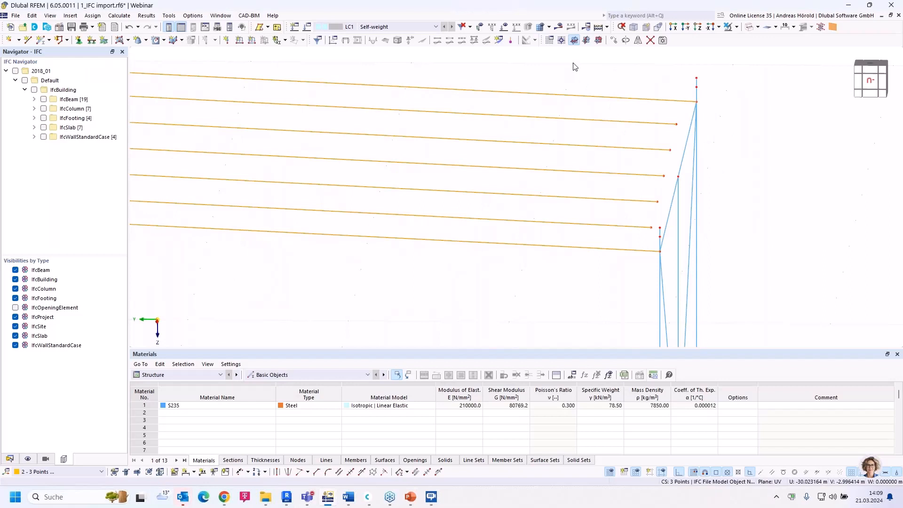
pyautogui.click(686, 27)
pyautogui.scroll(5, 689, 110)
pyautogui.moveTo(687, 112); pyautogui.dragTo(712, 239, button='middle')
pyautogui.moveTo(649, 135); pyautogui.dragTo(618, 170)
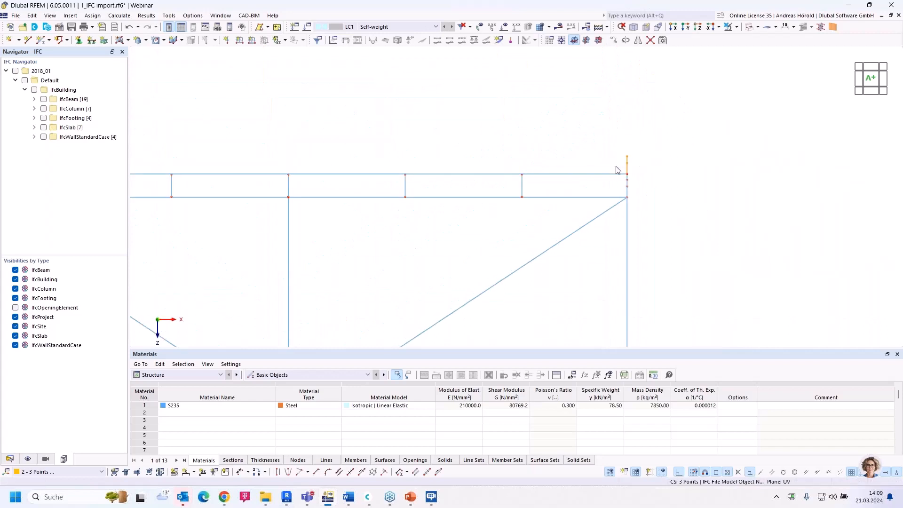
pyautogui.scroll(-3, 285, 152)
pyautogui.moveTo(249, 149); pyautogui.dragTo(567, 195, button='middle')
pyautogui.scroll(5, 420, 192)
pyautogui.scroll(2, 420, 196)
pyautogui.moveTo(420, 194); pyautogui.dragTo(376, 249)
# Delete the short column stubs projecting above the roof at both columns on the truss side.
pyautogui.keyDown('ctrl'); pyautogui.moveTo(568, 152); pyautogui.dragTo(571, 270, button='middle'); pyautogui.keyUp('ctrl')
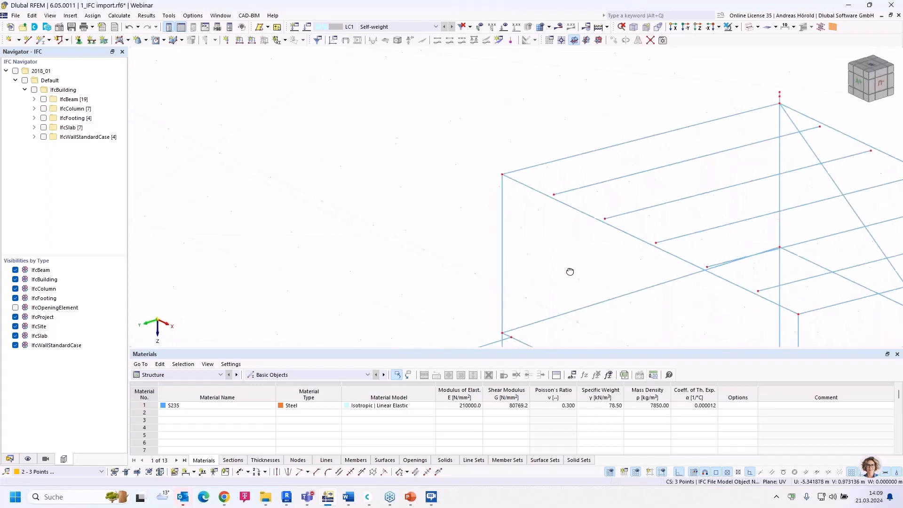
pyautogui.moveTo(792, 87); pyautogui.dragTo(770, 102)
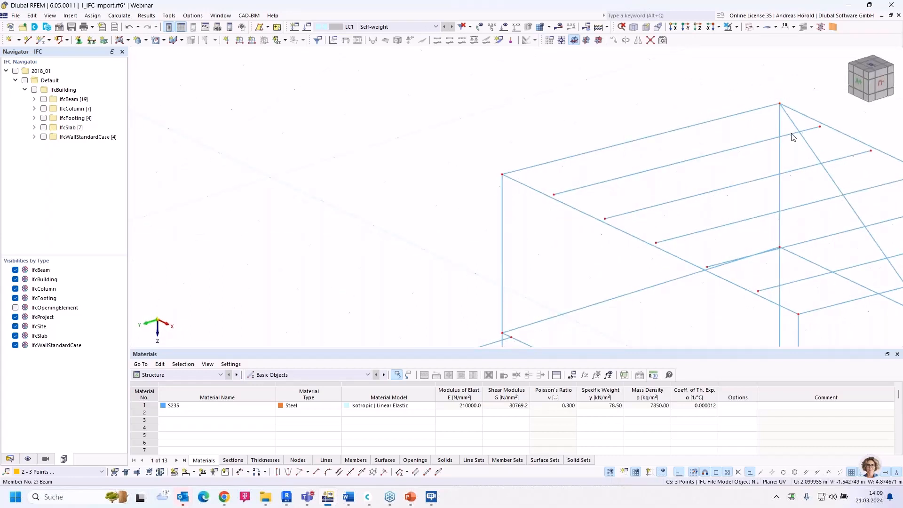
pyautogui.scroll(-5, 793, 137)
pyautogui.scroll(5, 892, 171)
pyautogui.scroll(3, 893, 171)
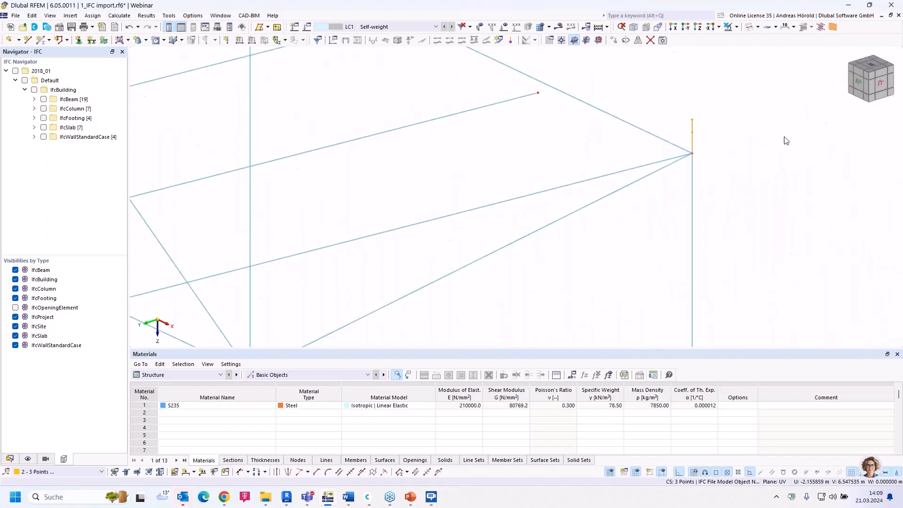
pyautogui.scroll(-3, 692, 160)
# Extend the five intermediate roof beams to the next member/line at both ends.
pyautogui.keyDown('ctrl'); pyautogui.moveTo(692, 162); pyautogui.dragTo(597, 149, button='middle'); pyautogui.keyUp('ctrl')
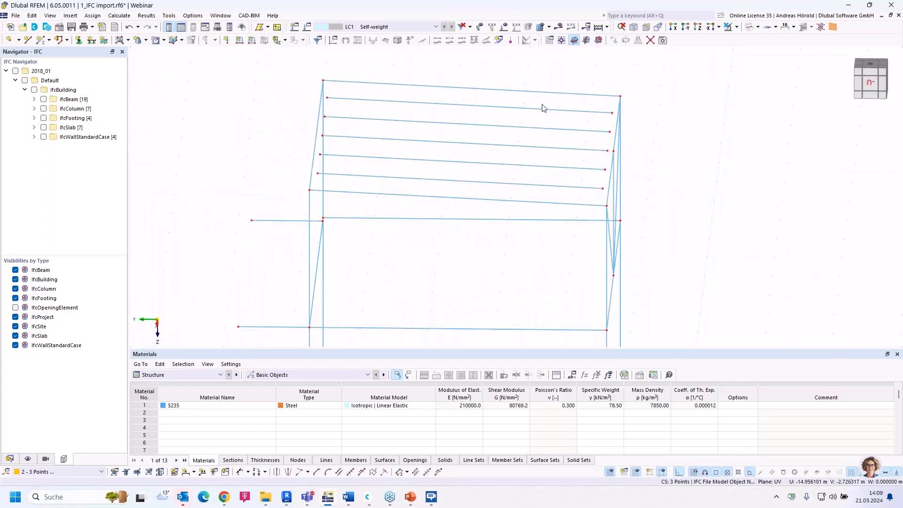
pyautogui.moveTo(541, 110); pyautogui.dragTo(469, 194)
pyautogui.rightClick(476, 184)
pyautogui.moveTo(565, 208)
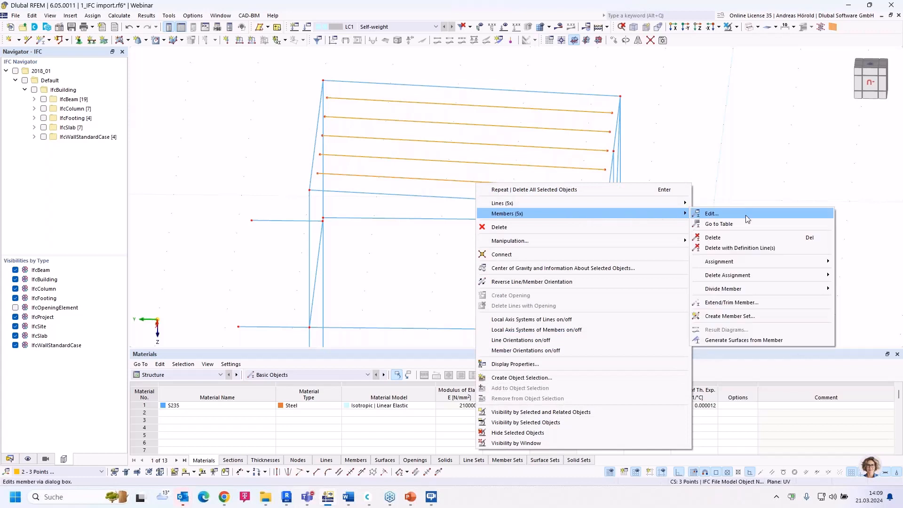
pyautogui.click(755, 304)
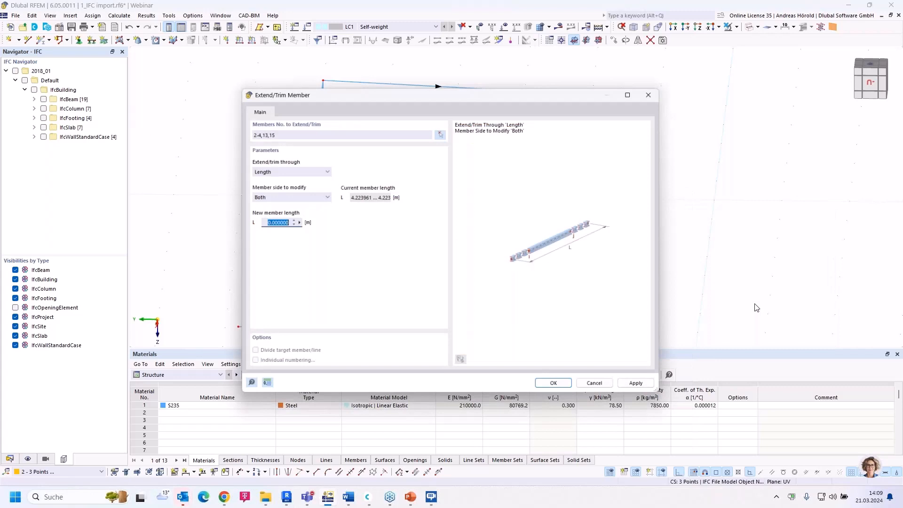
pyautogui.click(273, 174)
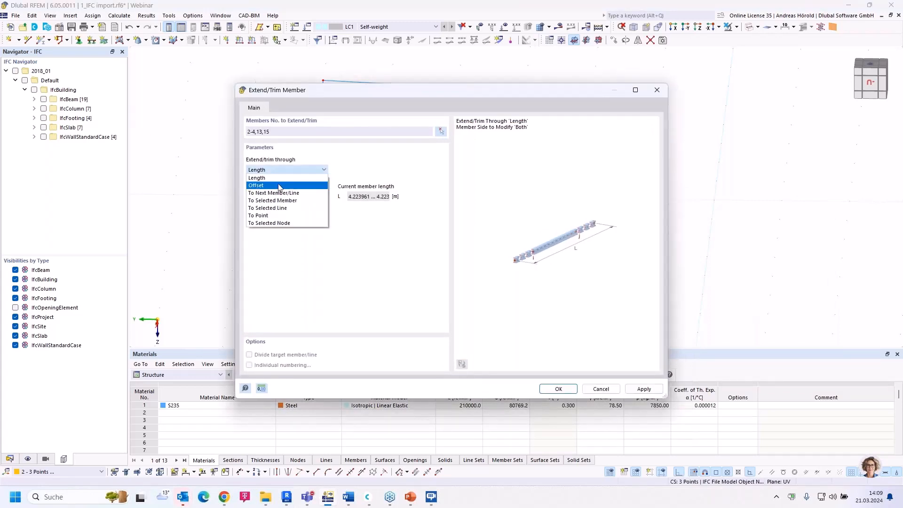
pyautogui.click(280, 193)
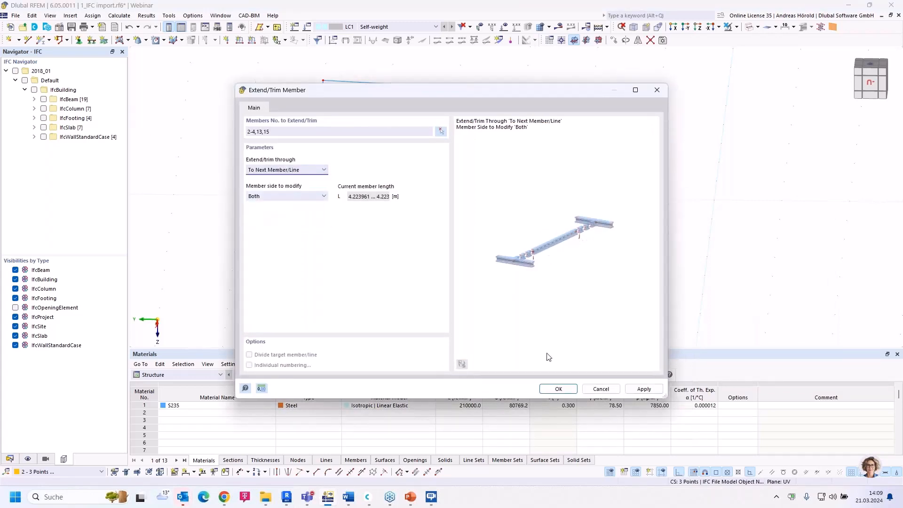
pyautogui.click(559, 389)
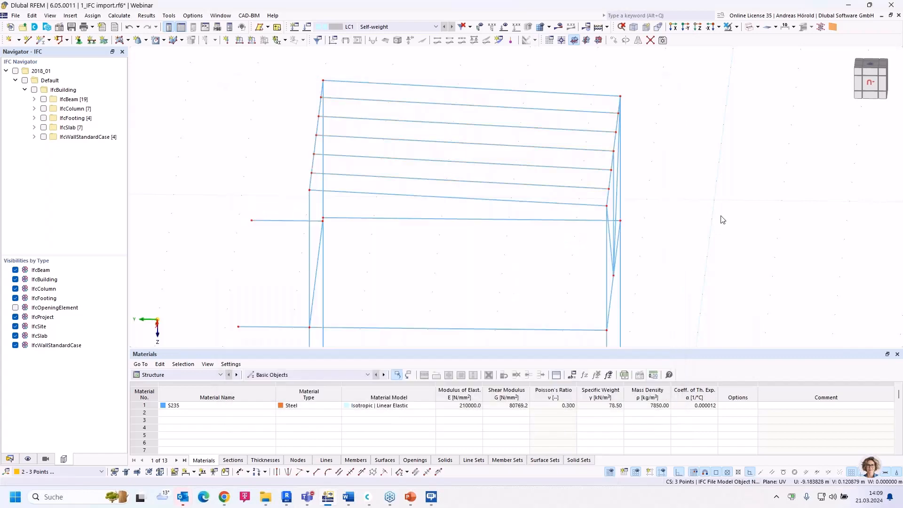
# Change the member type of the two truss diagonals and the vertical between them to Truss.
pyautogui.keyDown('ctrl'); pyautogui.moveTo(663, 225); pyautogui.dragTo(769, 197, button='middle'); pyautogui.keyUp('ctrl')
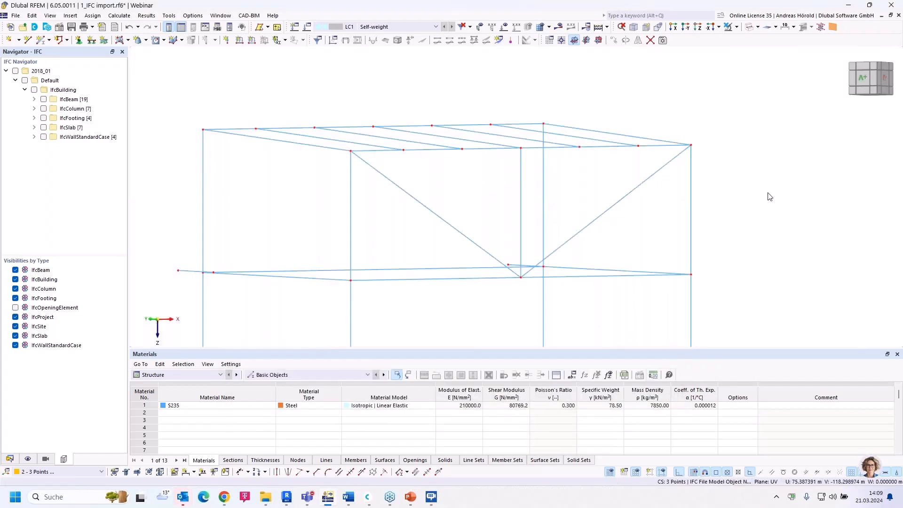
pyautogui.scroll(-3, 738, 203)
pyautogui.keyDown('ctrl'); pyautogui.moveTo(701, 218); pyautogui.dragTo(416, 224, button='middle'); pyautogui.keyUp('ctrl')
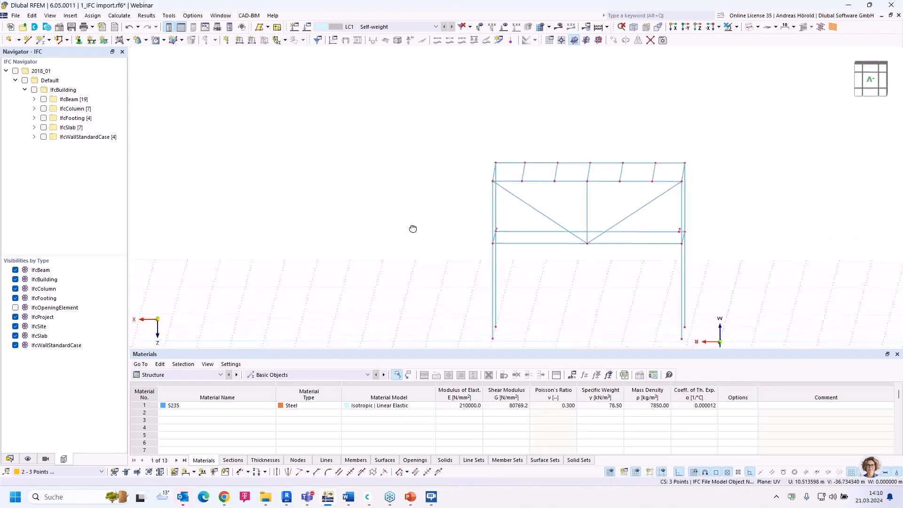
pyautogui.scroll(5, 571, 233)
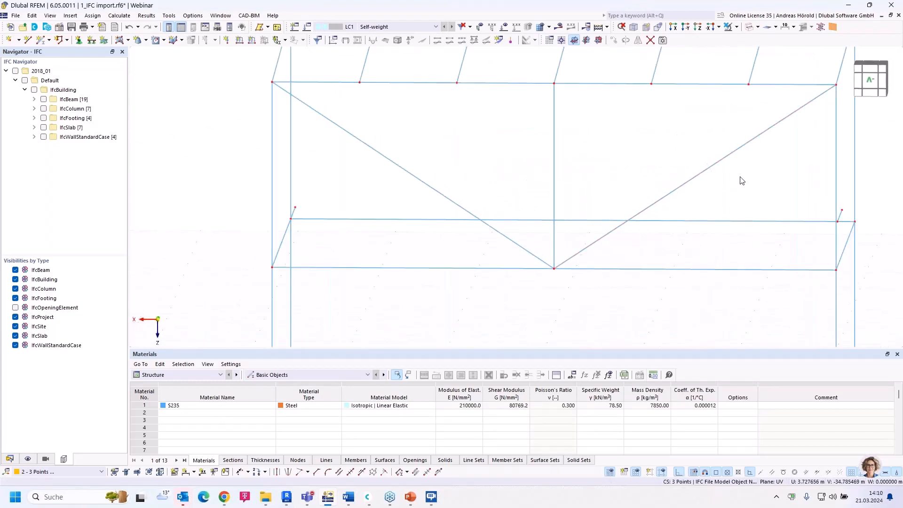
pyautogui.moveTo(576, 195); pyautogui.dragTo(397, 191)
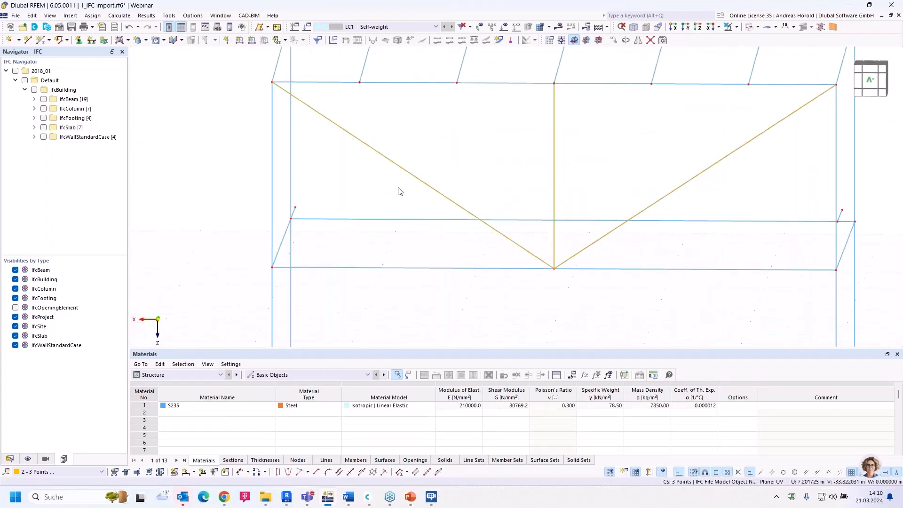
pyautogui.rightClick(427, 188)
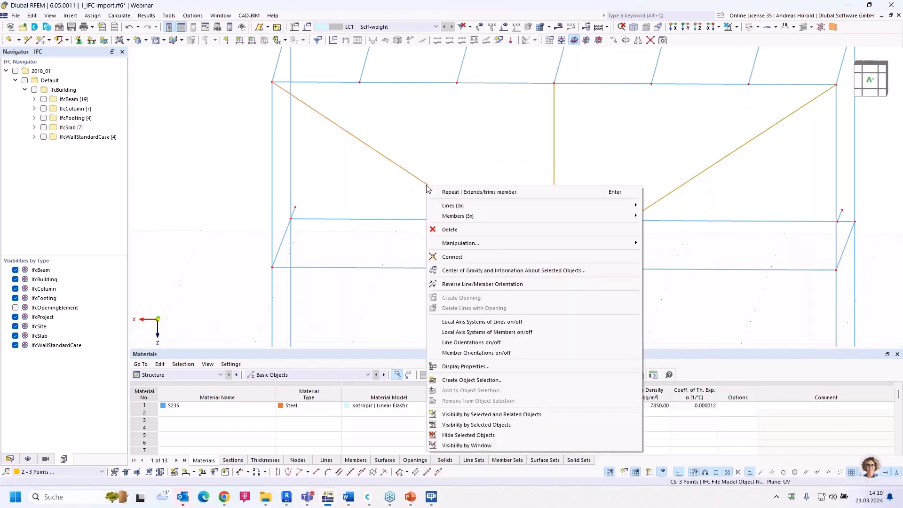
pyautogui.press('Escape')
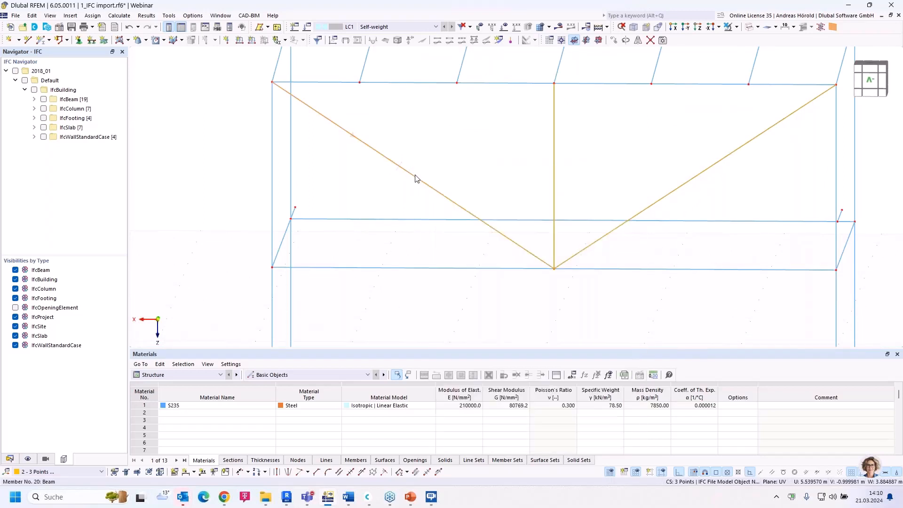
pyautogui.doubleClick(415, 179)
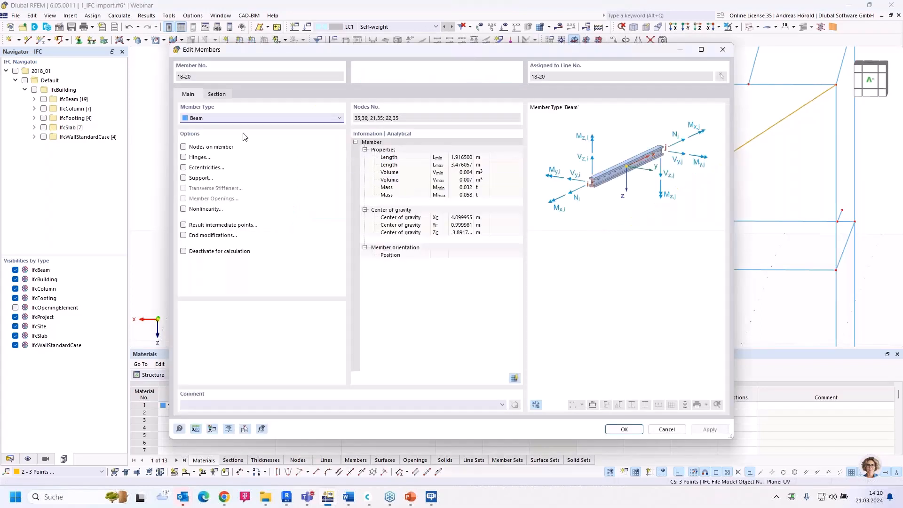
pyautogui.click(211, 122)
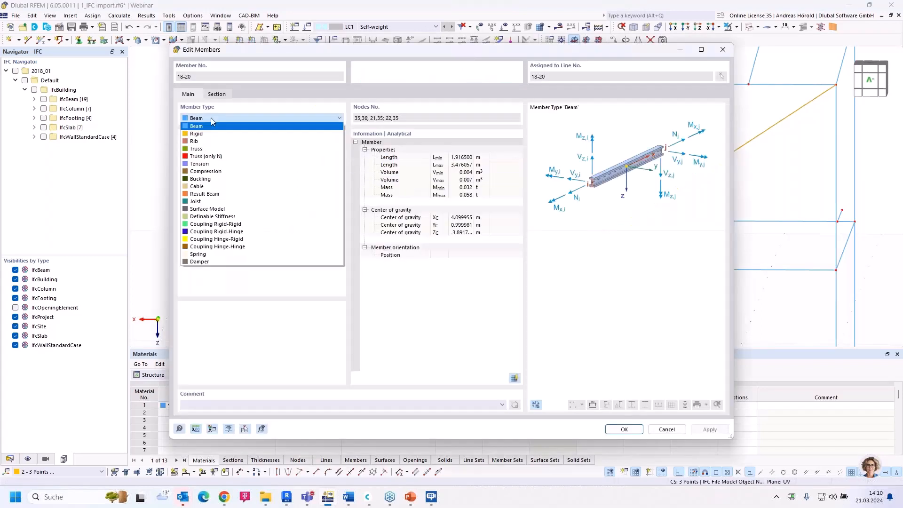
pyautogui.click(223, 149)
pyautogui.click(619, 430)
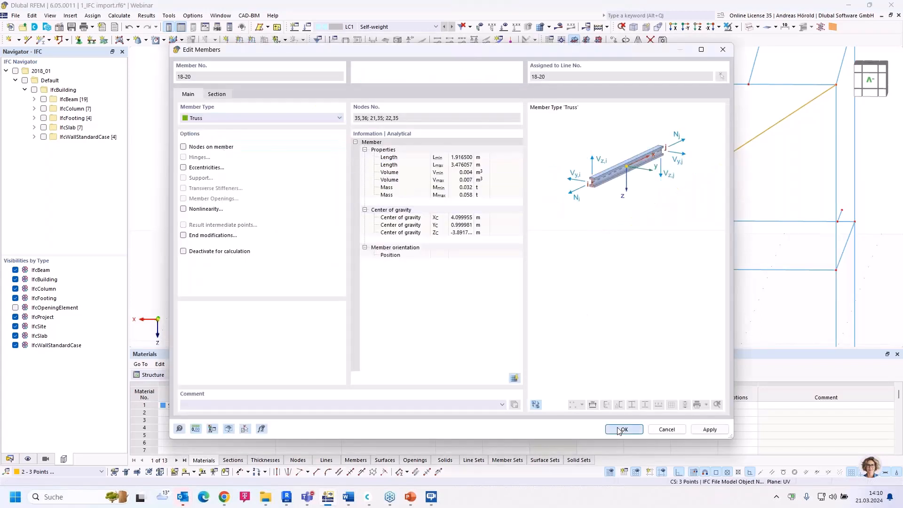
# Create a local xyz member hinge releasing φy and φz at the start of the five intermediate roof beams.
pyautogui.keyDown('ctrl'); pyautogui.moveTo(490, 289); pyautogui.dragTo(563, 268, button='middle'); pyautogui.keyUp('ctrl')
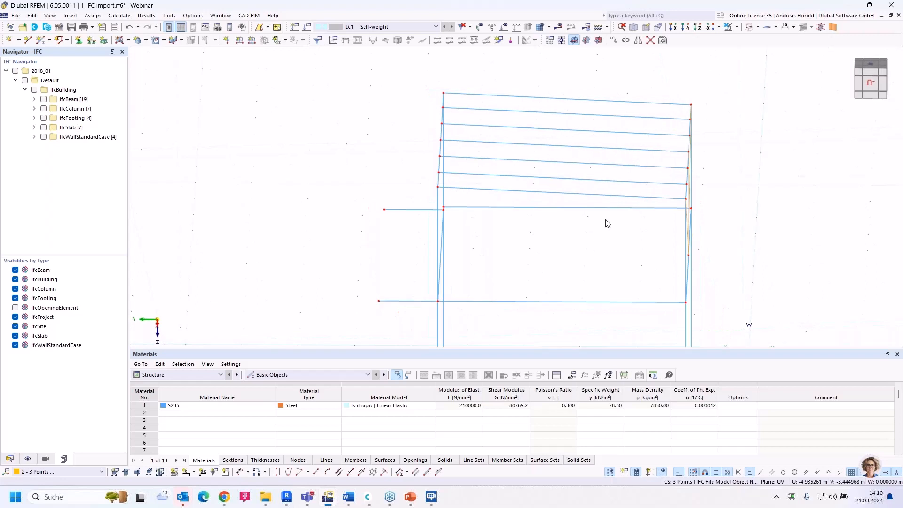
pyautogui.moveTo(579, 109); pyautogui.dragTo(519, 180)
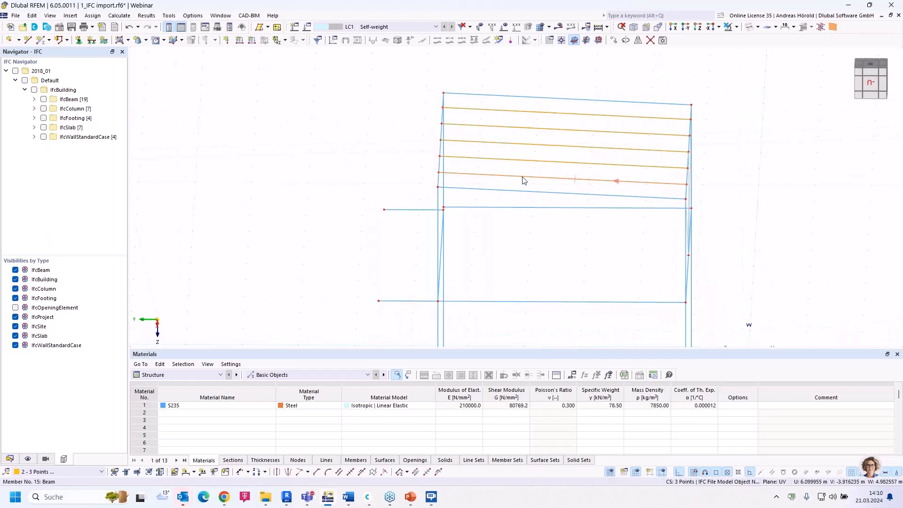
pyautogui.doubleClick(524, 180)
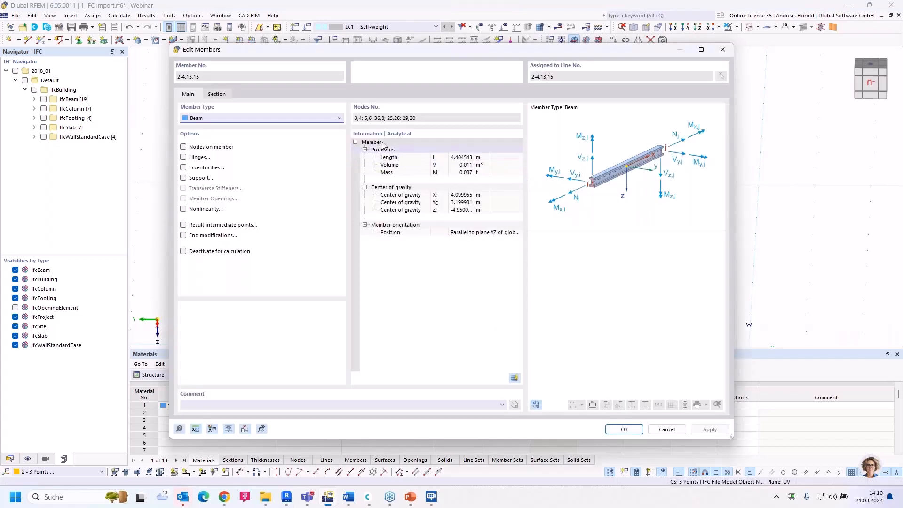
pyautogui.click(184, 158)
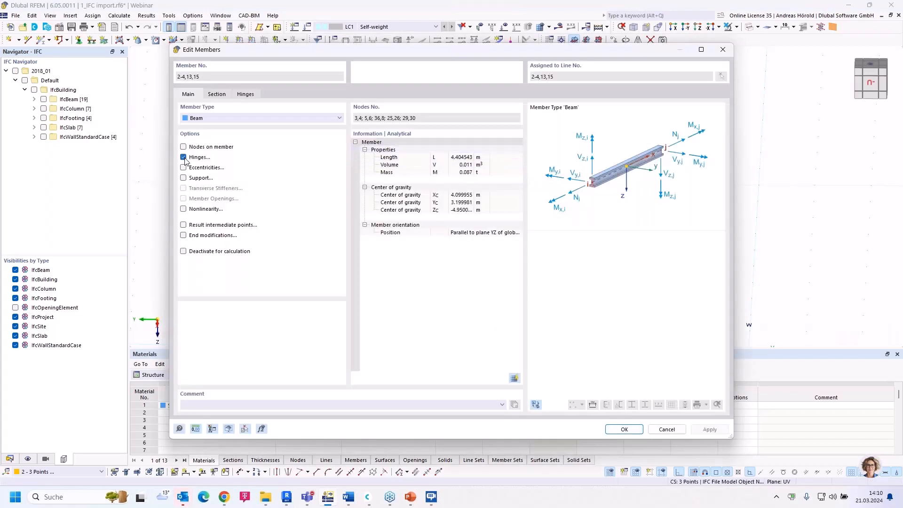
pyautogui.click(246, 95)
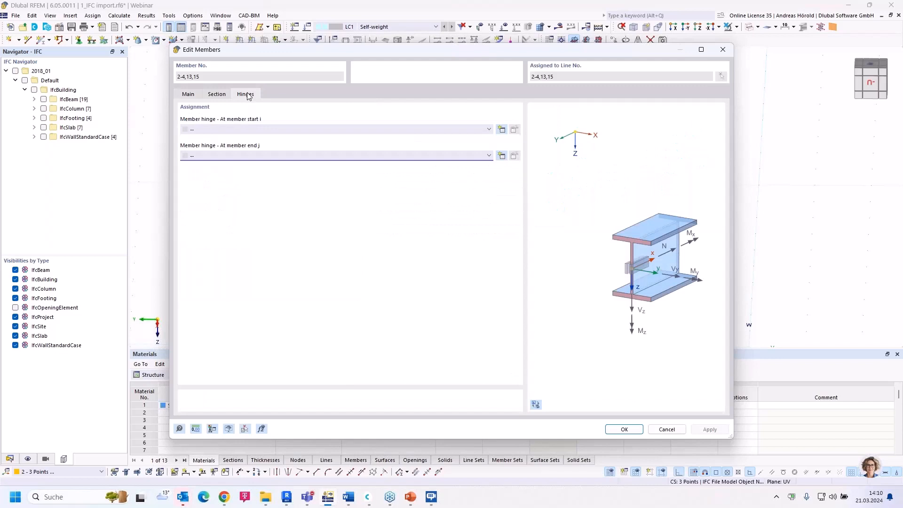
pyautogui.click(503, 129)
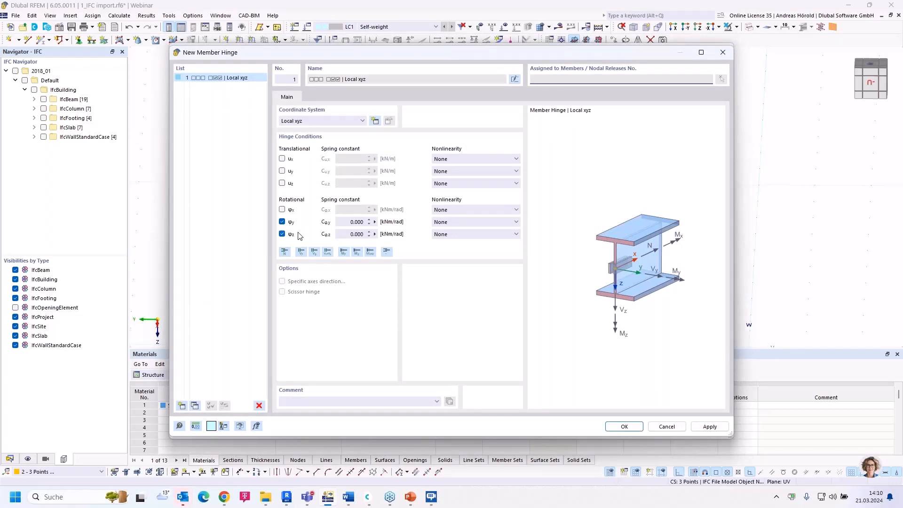
pyautogui.click(628, 429)
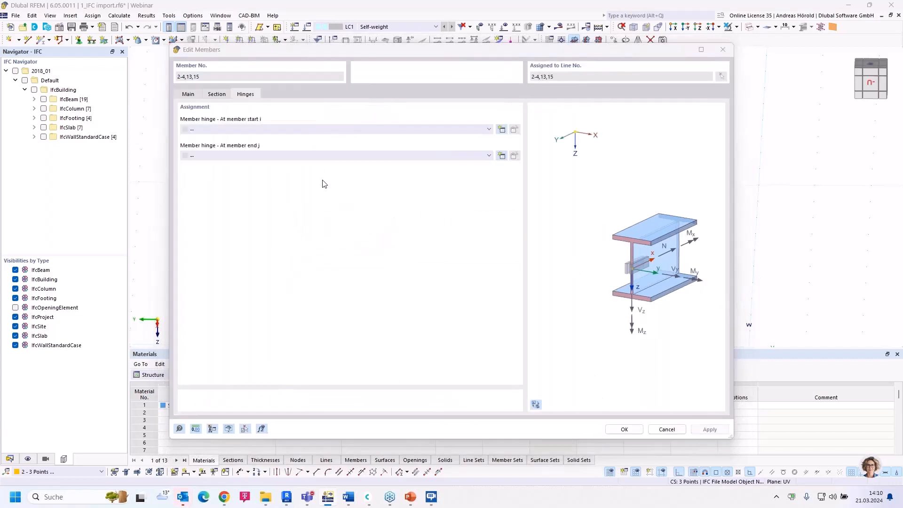
# Assign the same local xyz hinge to the end of the five intermediate roof beams.
pyautogui.click(379, 155)
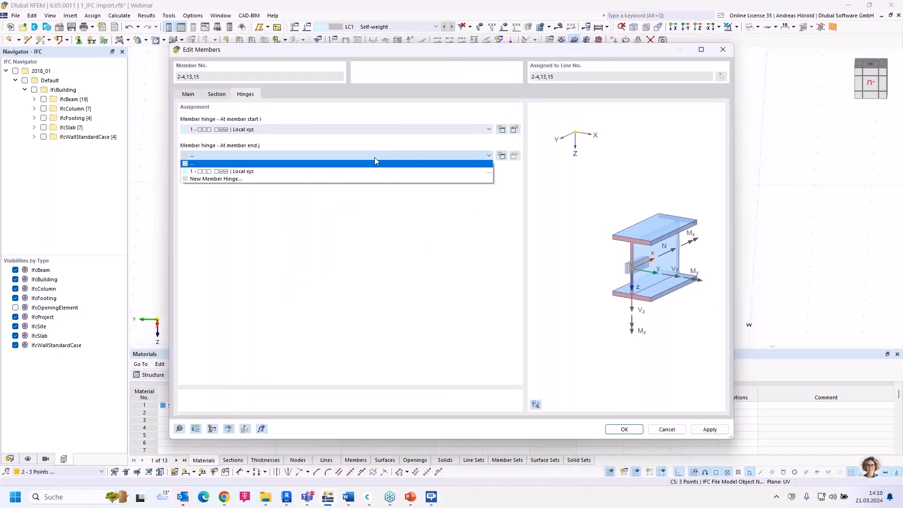
pyautogui.click(369, 171)
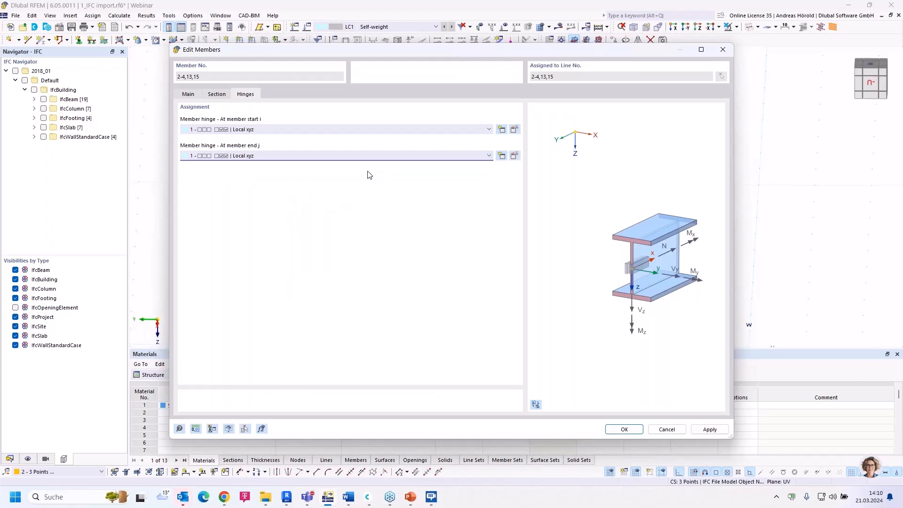
pyautogui.click(629, 429)
# Create a nodal support fixed in uX, uY, uZ and φZ and assign it to the four column base nodes.
pyautogui.keyDown('ctrl'); pyautogui.moveTo(768, 284); pyautogui.dragTo(723, 269, button='middle'); pyautogui.keyUp('ctrl')
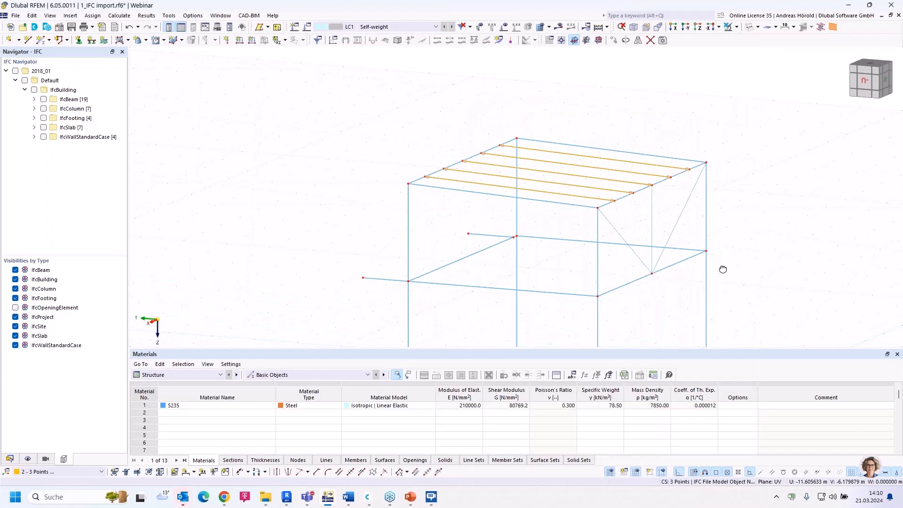
pyautogui.keyDown('ctrl'); pyautogui.moveTo(468, 281); pyautogui.dragTo(499, 183, button='middle'); pyautogui.keyUp('ctrl')
pyautogui.scroll(-3, 510, 284)
pyautogui.click(514, 262)
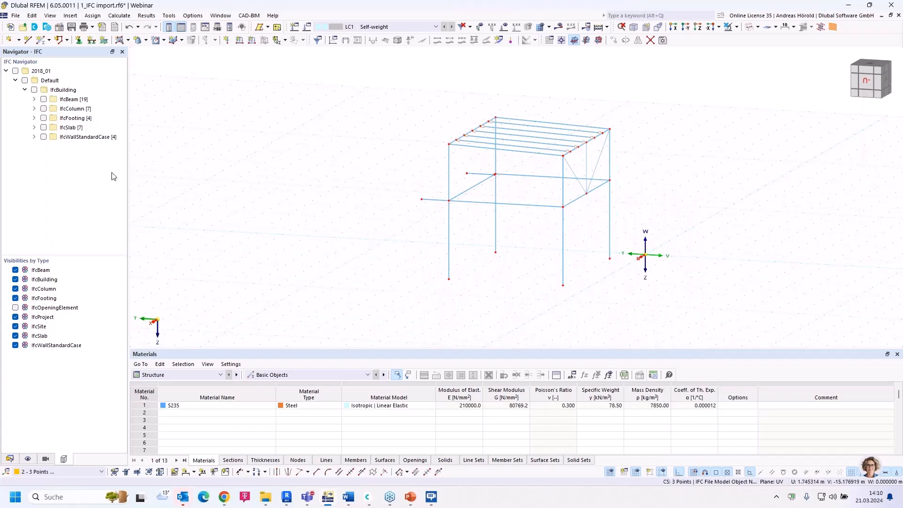
pyautogui.click(79, 40)
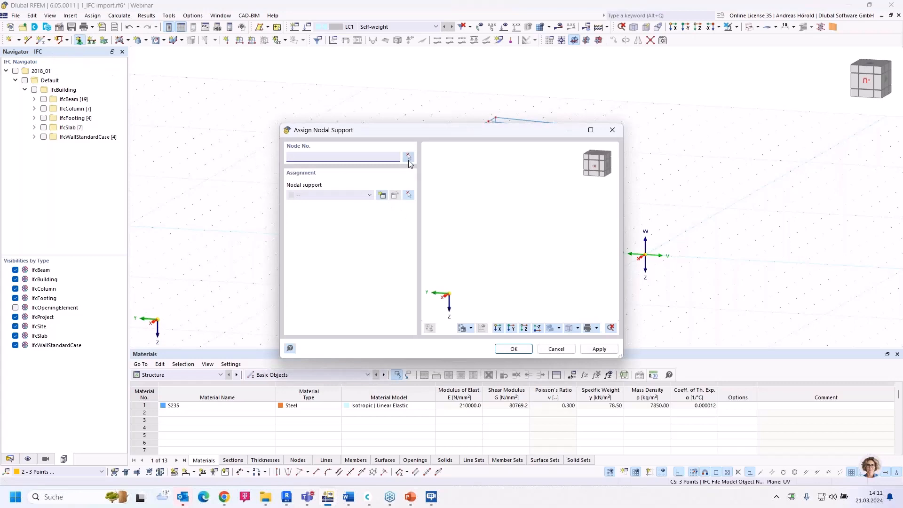
pyautogui.click(382, 196)
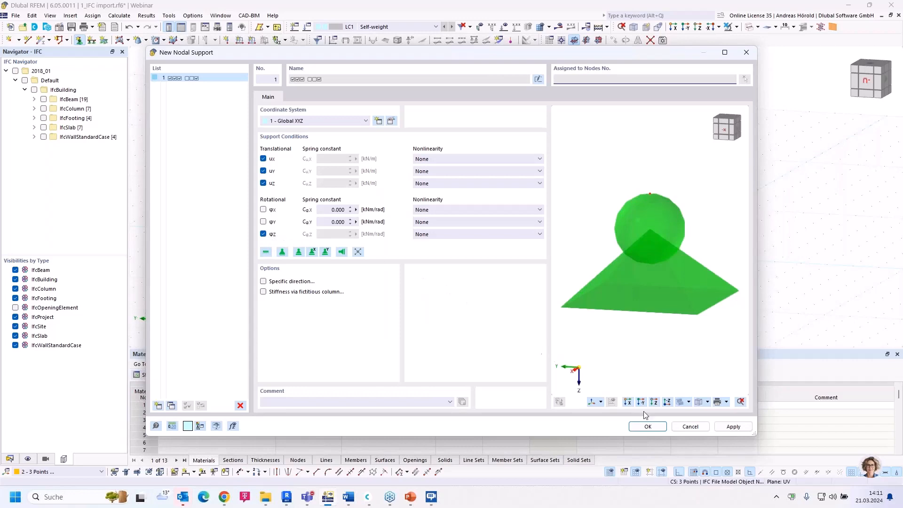
pyautogui.click(648, 426)
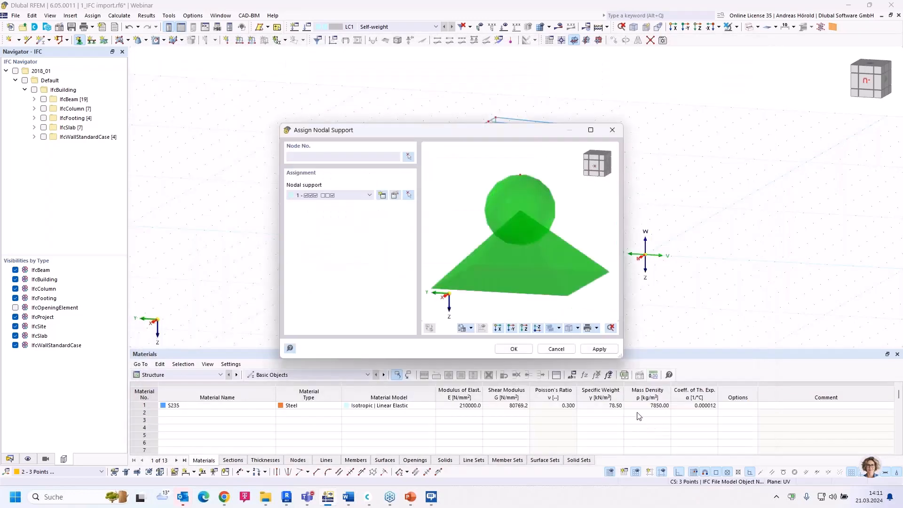
pyautogui.click(508, 348)
pyautogui.moveTo(415, 295); pyautogui.dragTo(659, 238)
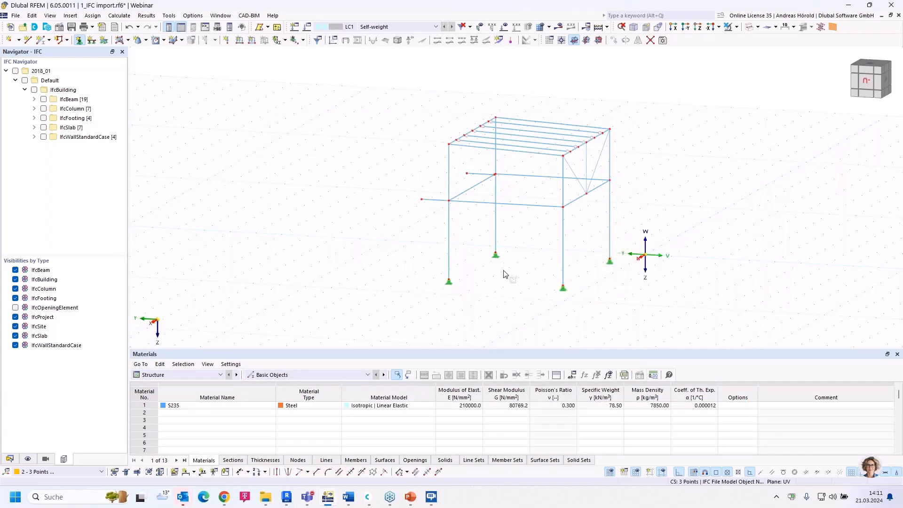
pyautogui.press('Escape')
# Create a second nodal support fixed in uX, uY, uZ and φY and assign it to the free ends of the two projecting beams.
pyautogui.moveTo(383, 258); pyautogui.dragTo(431, 259, button='middle')
pyautogui.scroll(4, 431, 232)
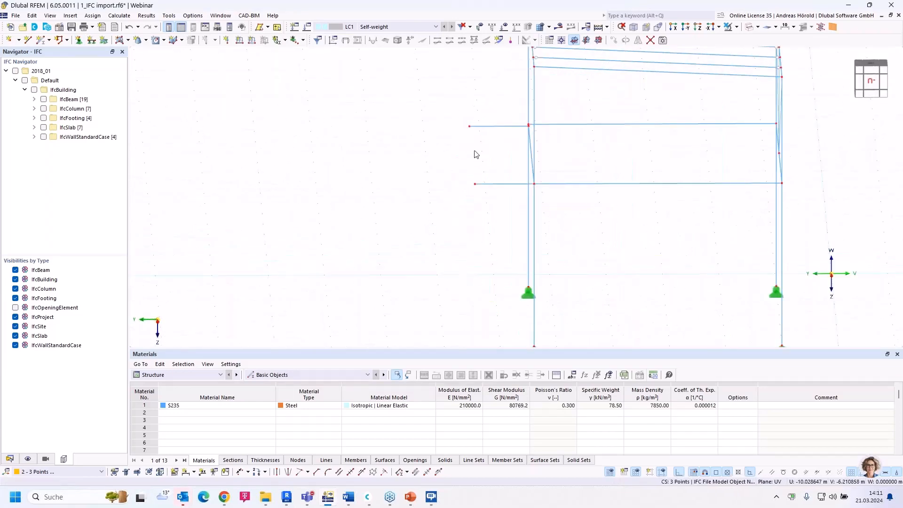
pyautogui.click(79, 41)
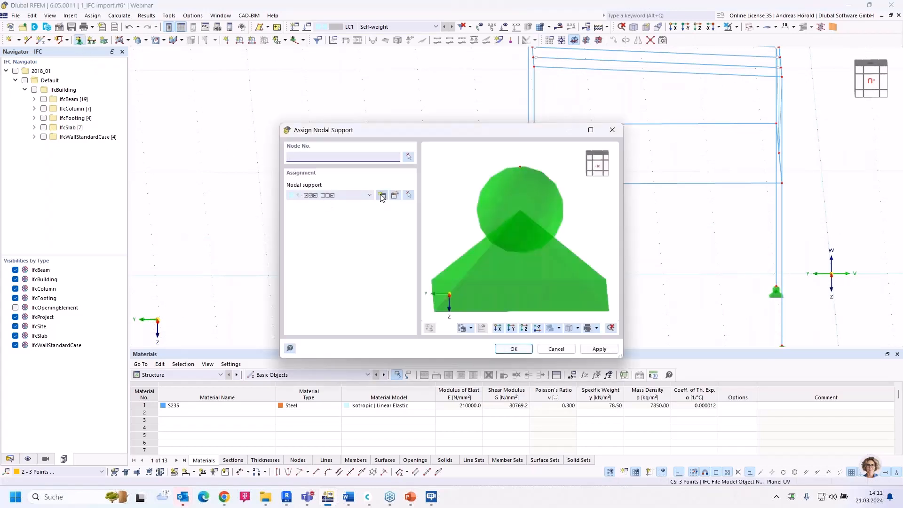
pyautogui.click(382, 196)
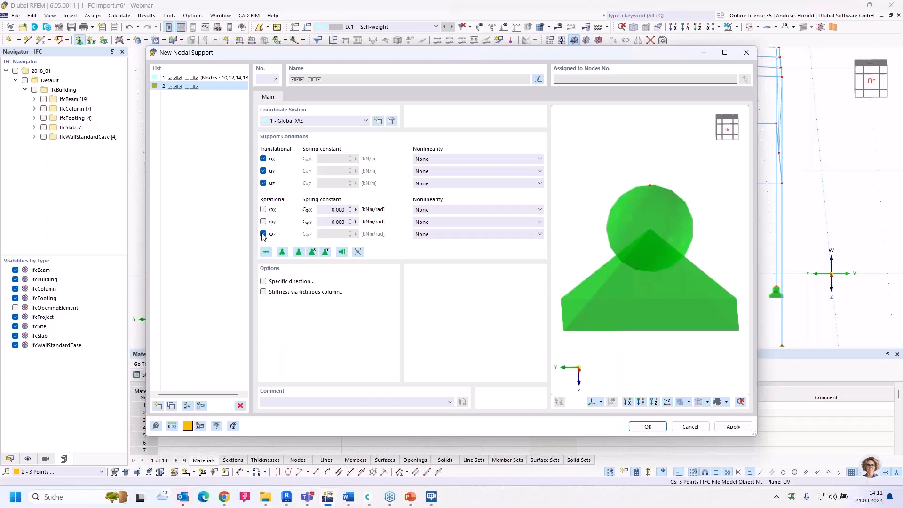
pyautogui.click(264, 234)
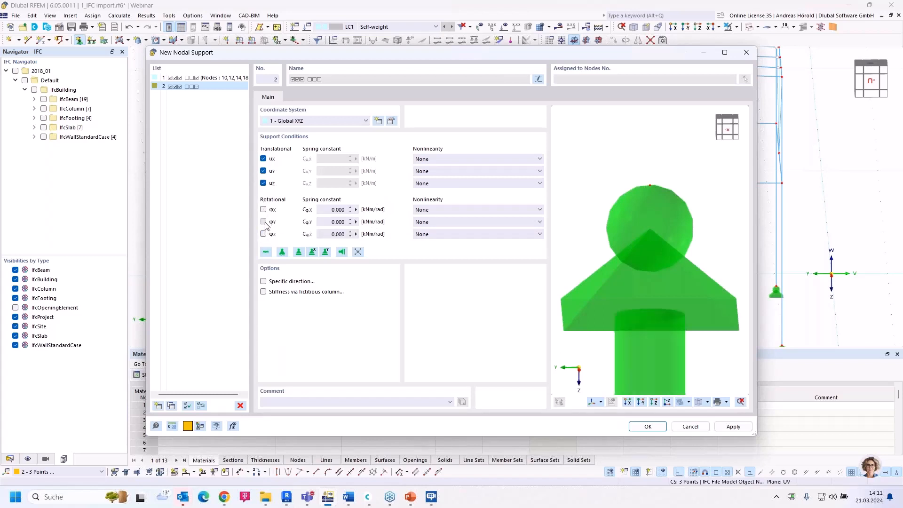
pyautogui.click(264, 222)
pyautogui.click(649, 427)
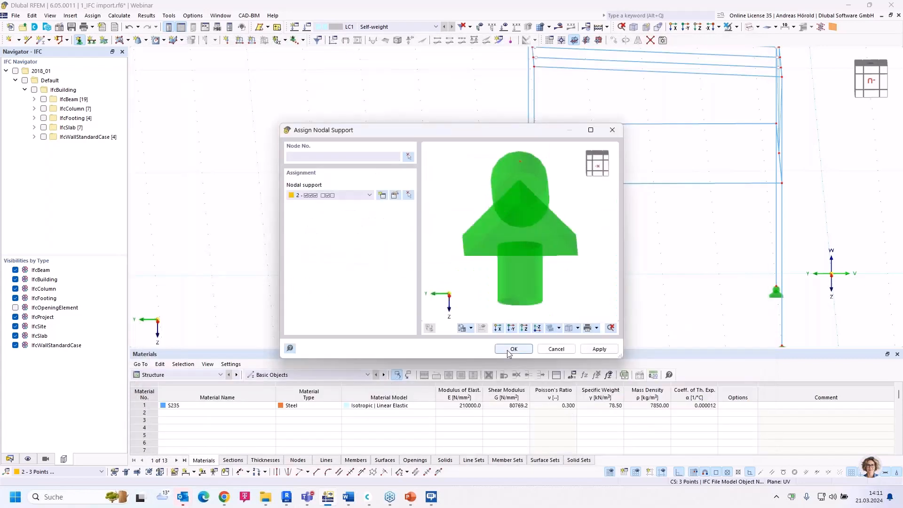
pyautogui.click(510, 349)
pyautogui.moveTo(448, 207); pyautogui.dragTo(487, 110)
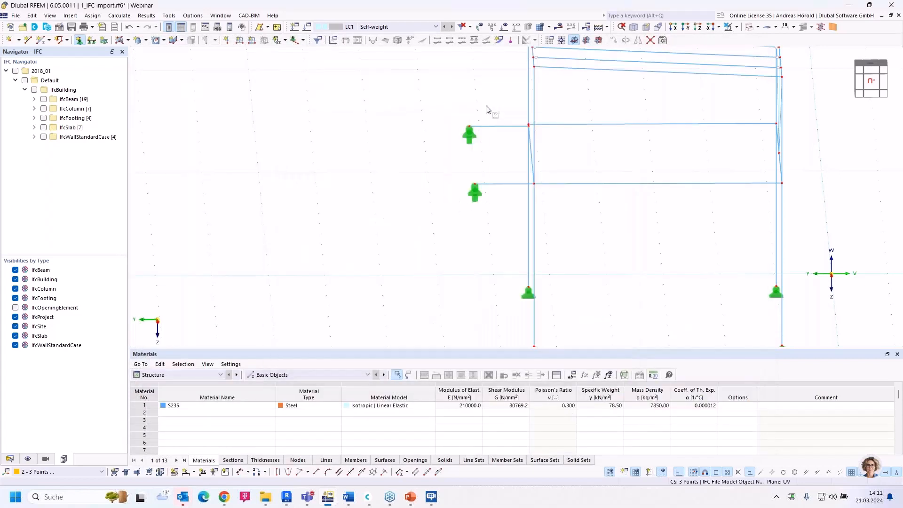
# Run the plausibility check on the complete frame model.
pyautogui.keyDown('ctrl'); pyautogui.moveTo(477, 252); pyautogui.dragTo(410, 270, button='middle'); pyautogui.keyUp('ctrl')
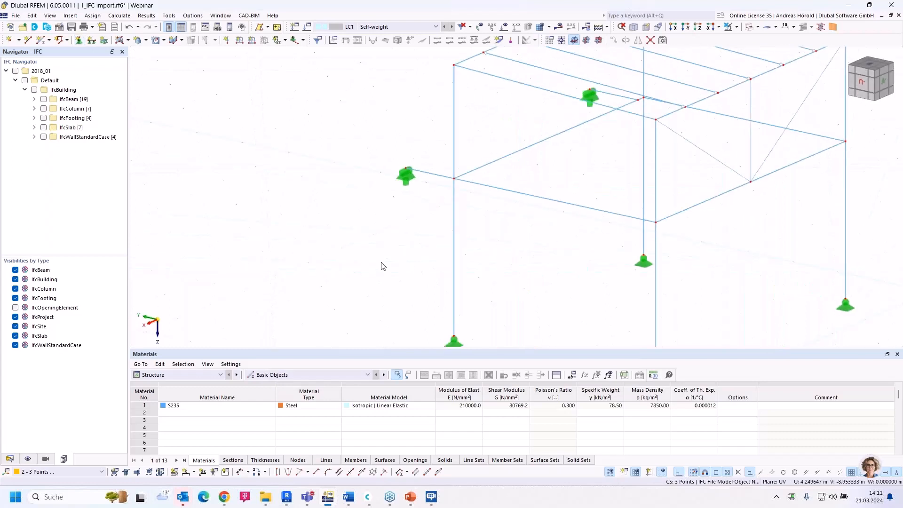
pyautogui.scroll(-5, 384, 267)
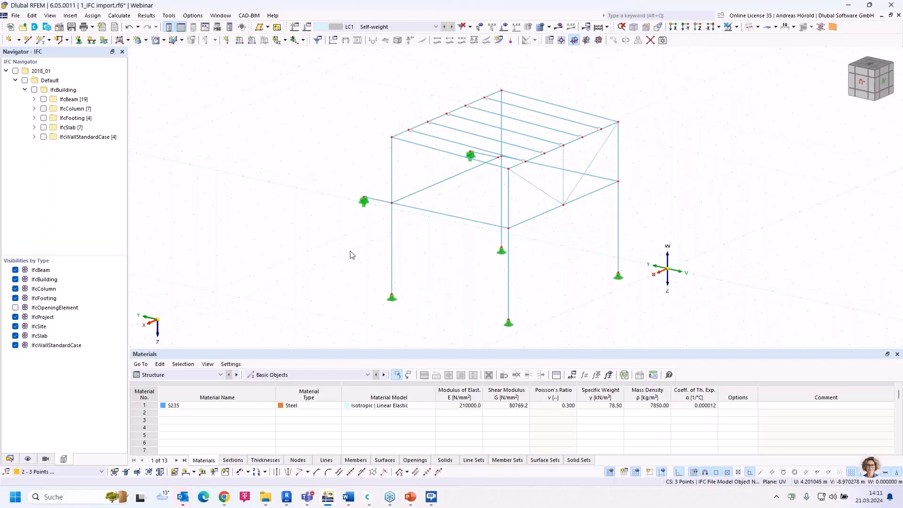
pyautogui.click(170, 15)
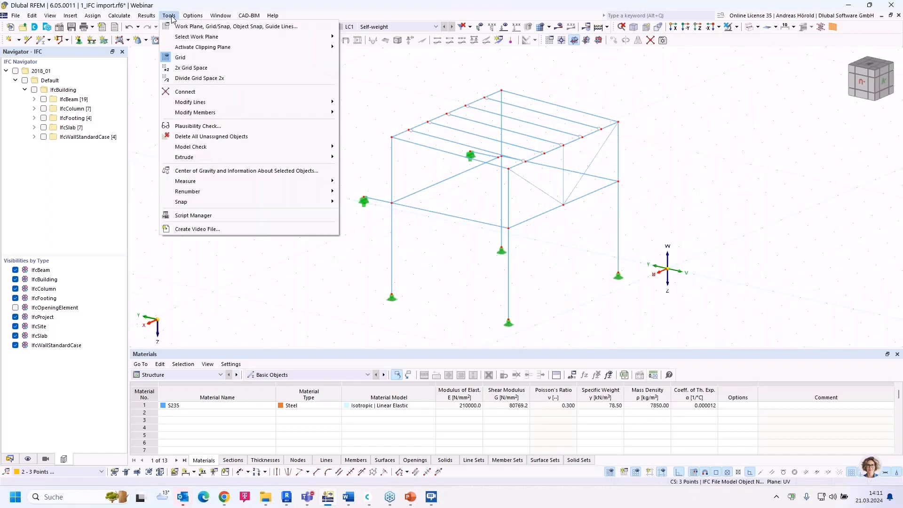
pyautogui.click(226, 130)
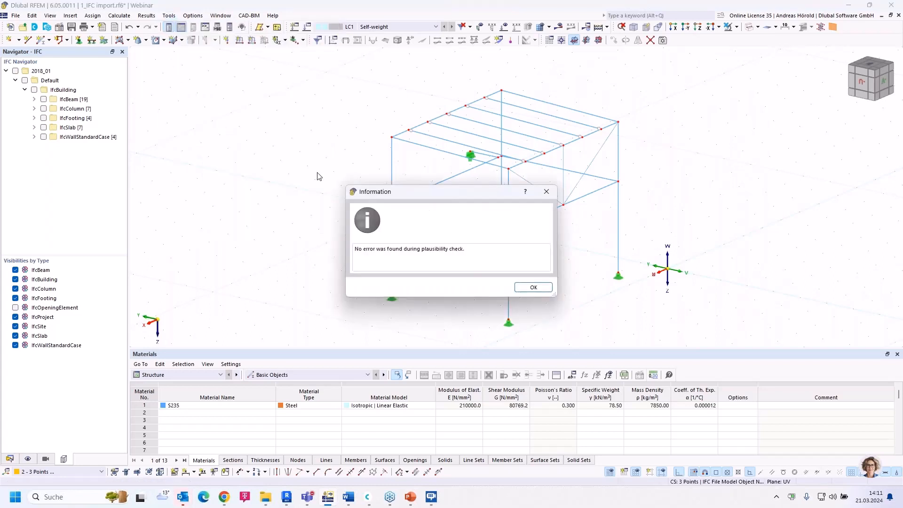
pyautogui.click(536, 288)
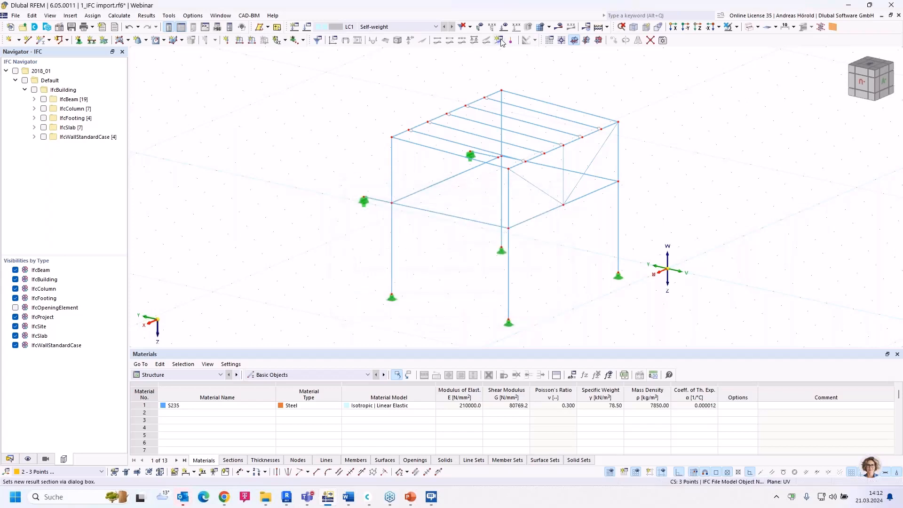
# Calculate the model and examine the frame's global deformations under LC1 Self-weight.
pyautogui.click(559, 28)
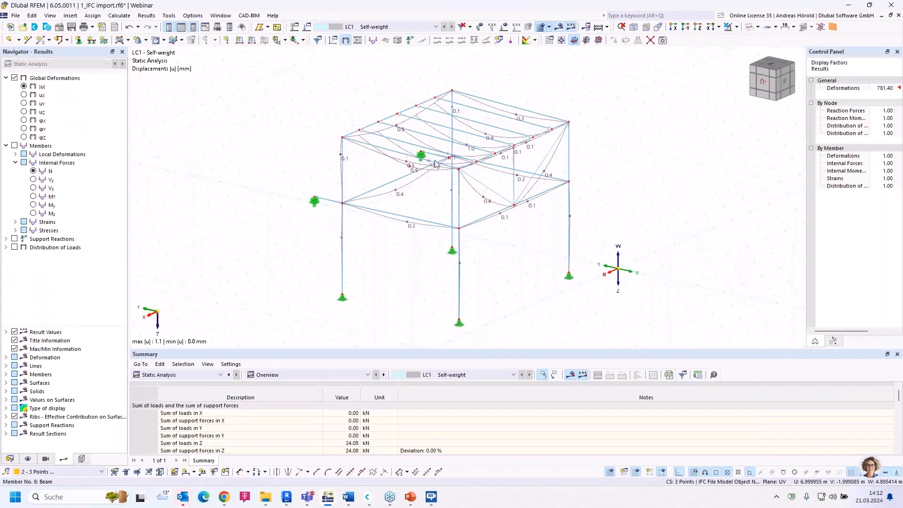
pyautogui.scroll(3, 435, 164)
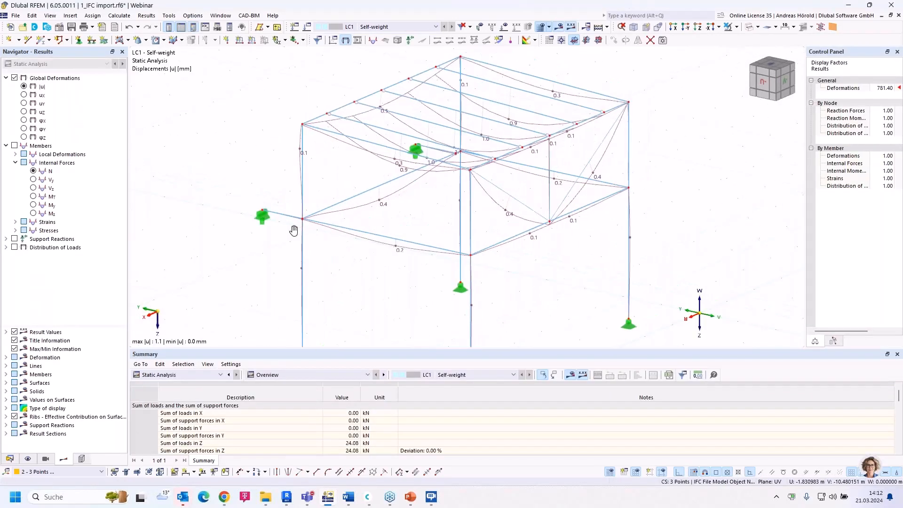
pyautogui.moveTo(293, 230); pyautogui.dragTo(232, 261, button='middle')
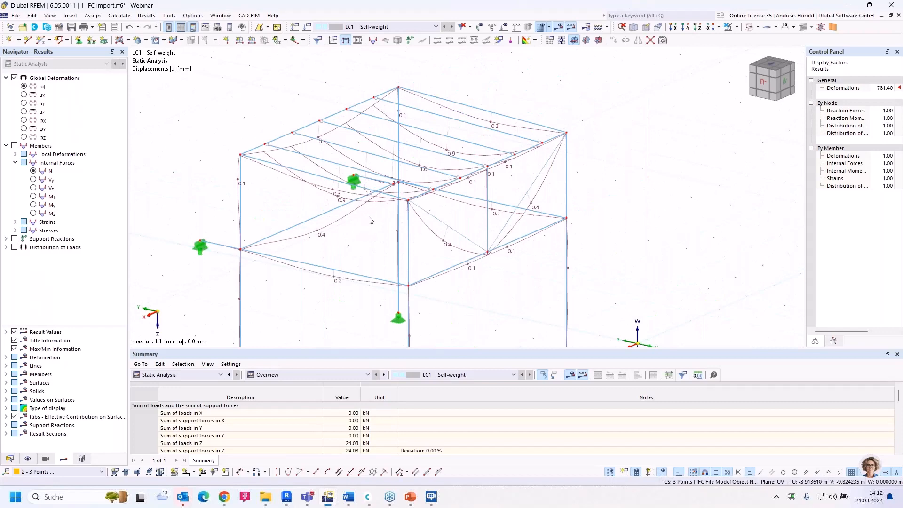
pyautogui.scroll(-3, 372, 229)
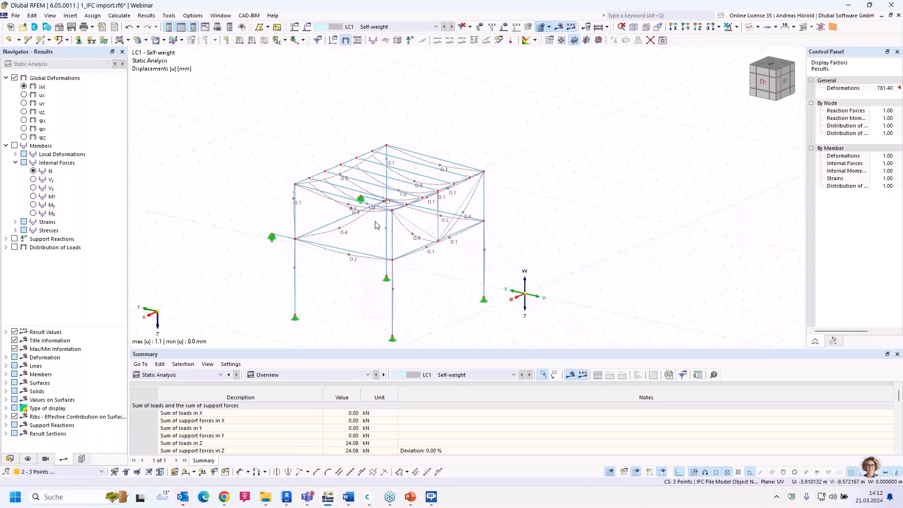
pyautogui.scroll(1, 363, 218)
pyautogui.moveTo(363, 218); pyautogui.dragTo(409, 174, button='middle')
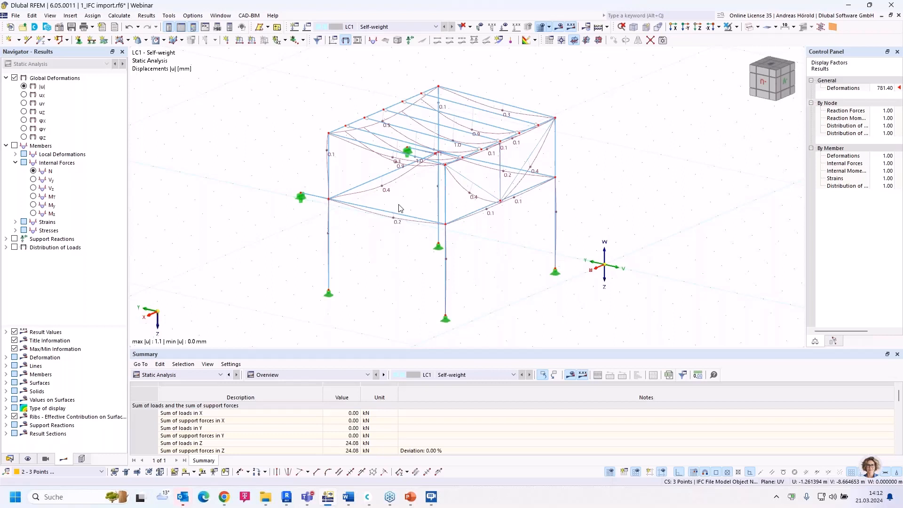
# Switch to Revit and bring up the 3D Analytical Model view of the mixed building.
pyautogui.click(291, 498)
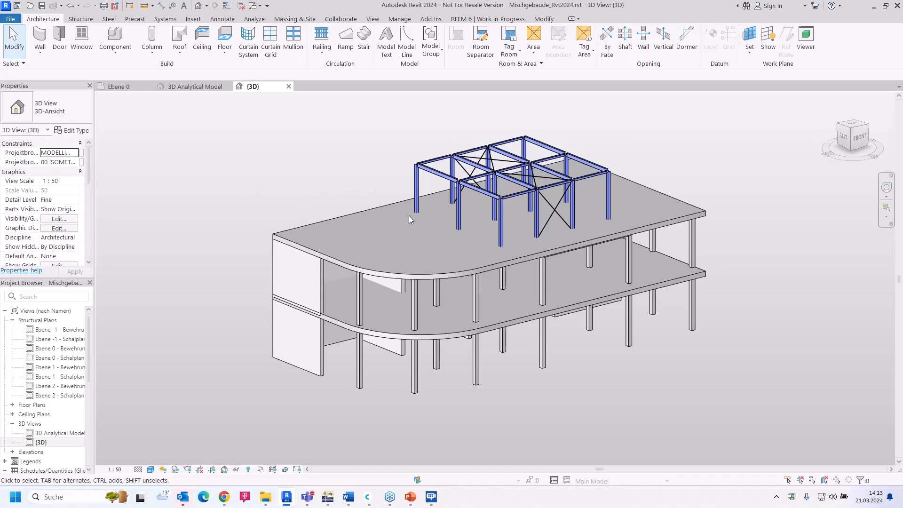
pyautogui.click(197, 87)
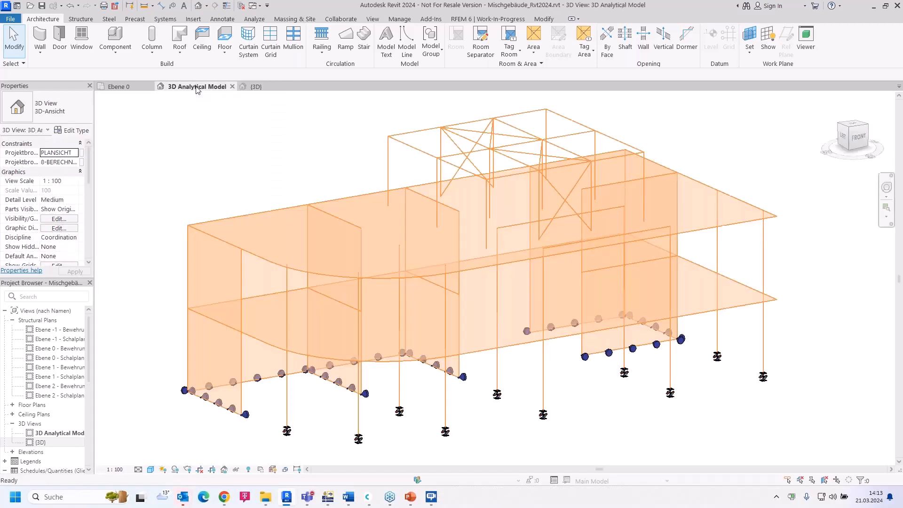
pyautogui.scroll(-2, 268, 179)
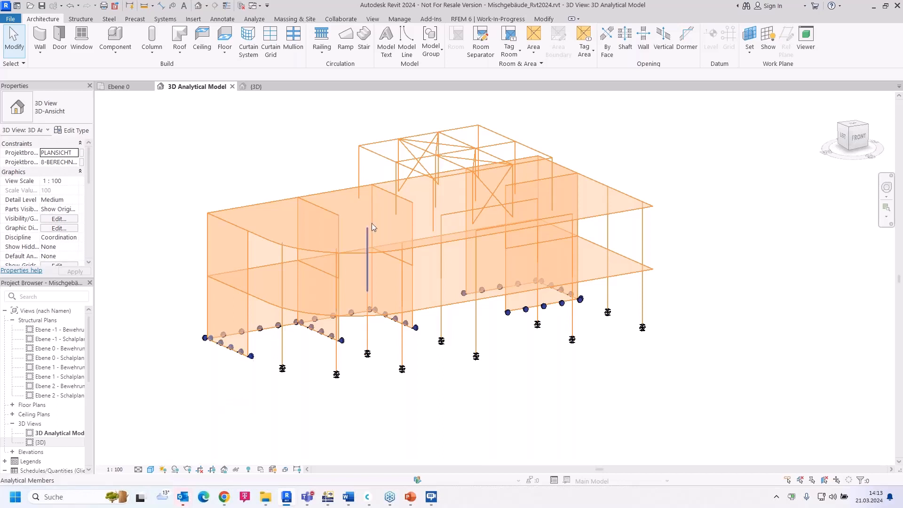
# Review the material and section entries in the RFEM 6 conversion tables for both export and import.
pyautogui.click(480, 20)
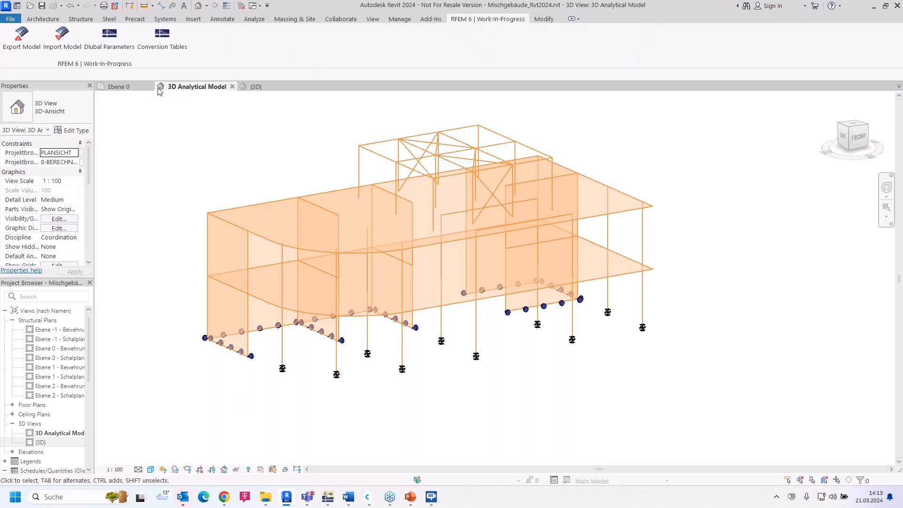
pyautogui.click(160, 47)
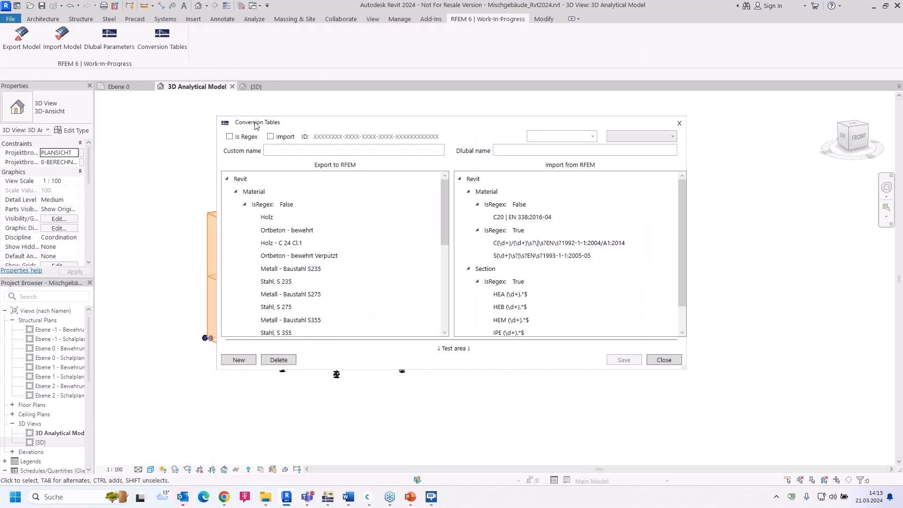
pyautogui.scroll(-7, 356, 274)
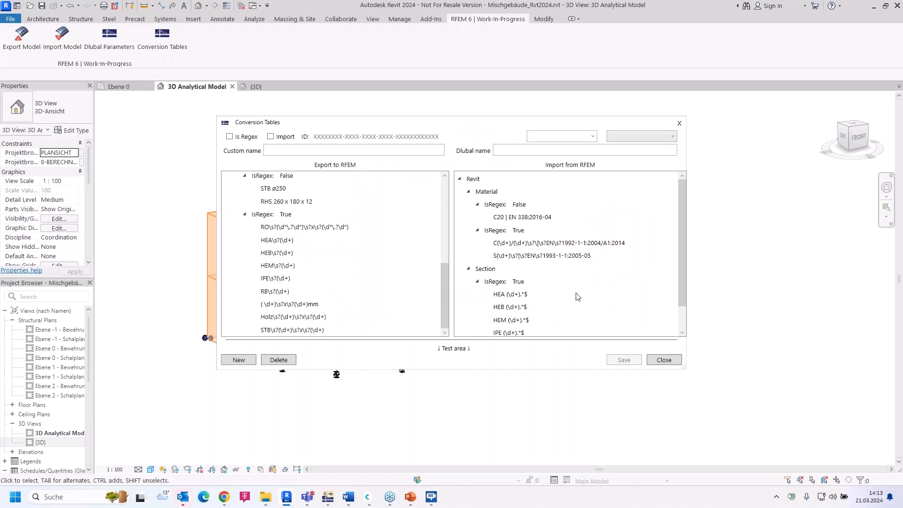
pyautogui.scroll(-1, 577, 296)
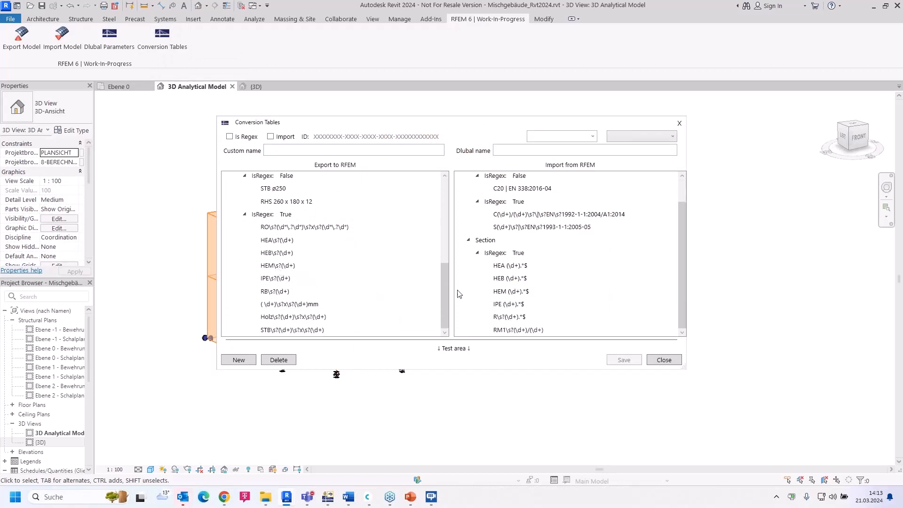
pyautogui.click(663, 360)
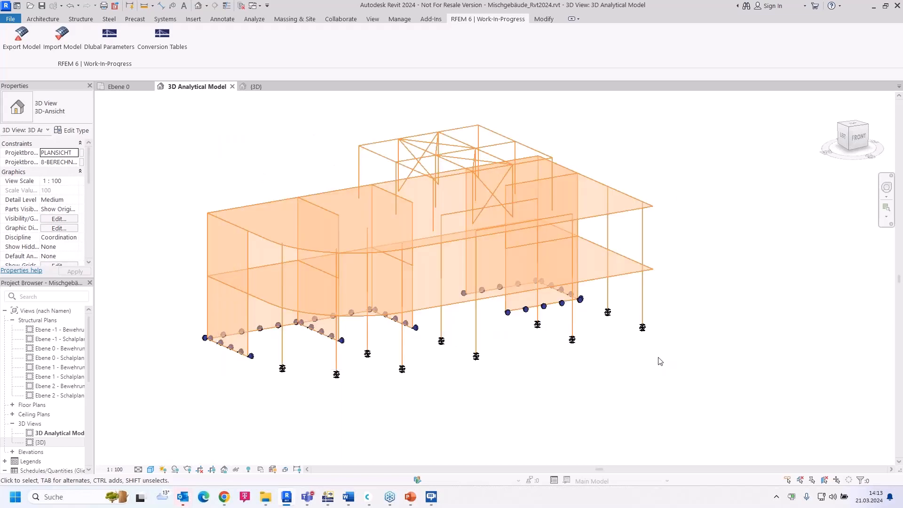
# Open the structural settings of the model export to RFEM 6 and make Revit.rf6 the active model in RFEM.
pyautogui.click(21, 42)
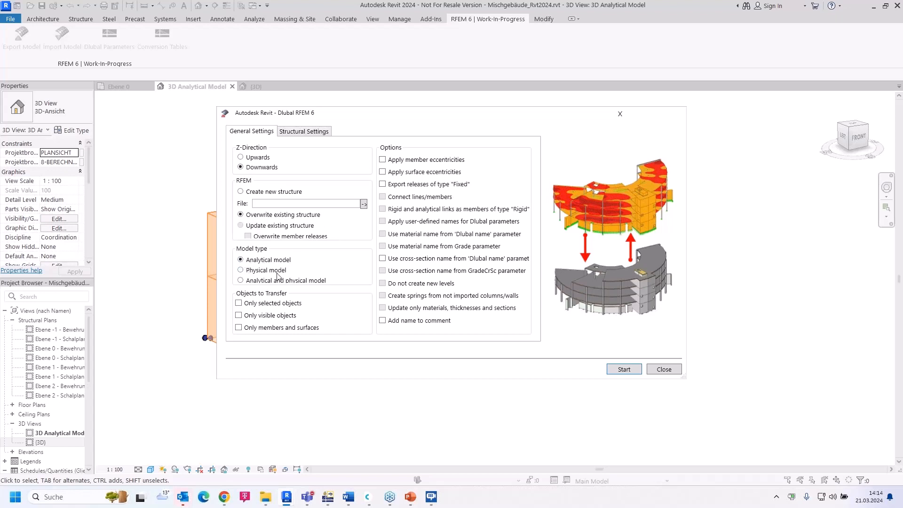
pyautogui.click(309, 132)
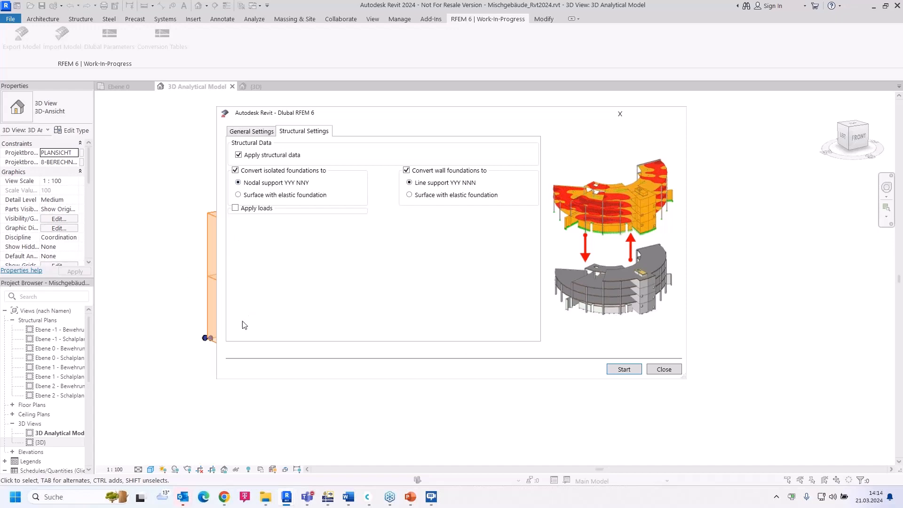
pyautogui.click(331, 501)
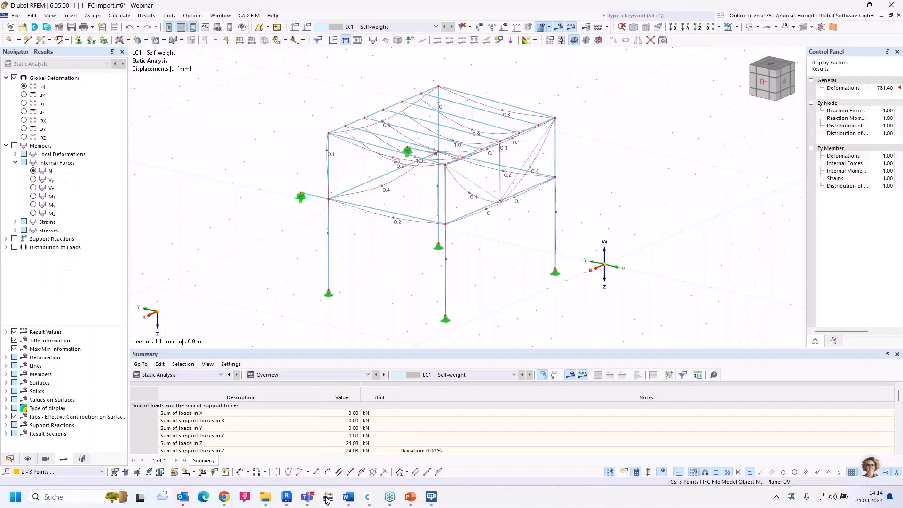
pyautogui.click(10, 458)
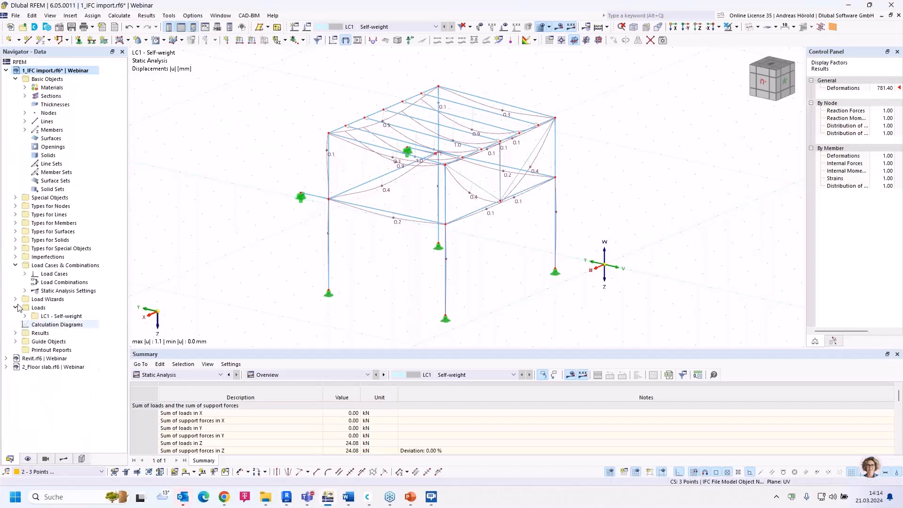
pyautogui.doubleClick(43, 360)
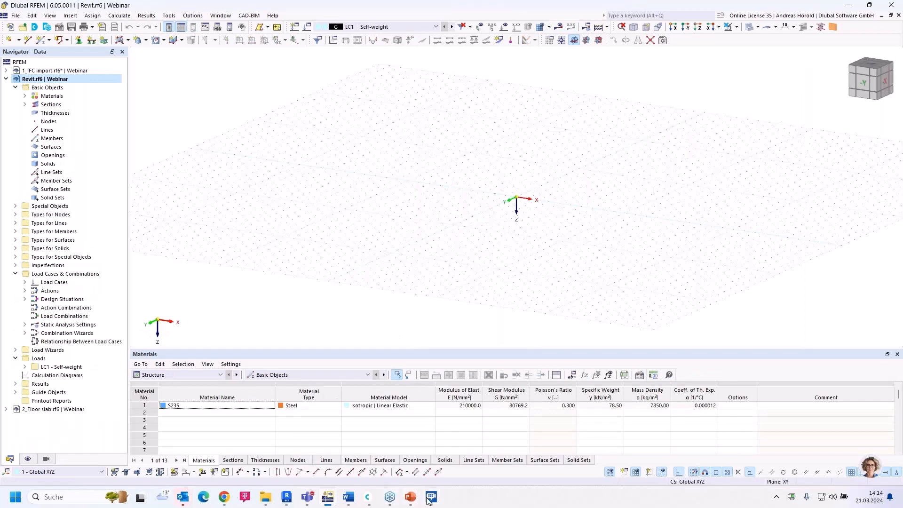
# Run the export of the analytical model from Revit and switch to RFEM to view the transferred structure.
pyautogui.moveTo(290, 498)
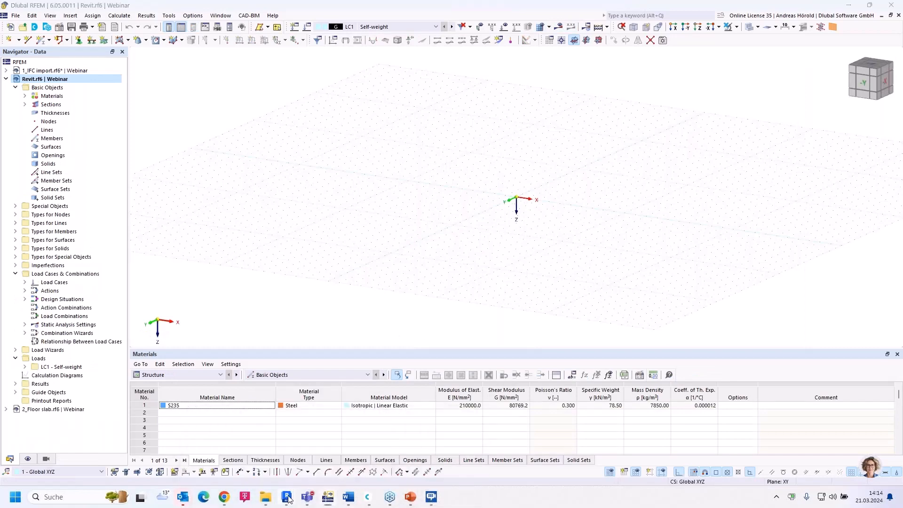
pyautogui.click(335, 451)
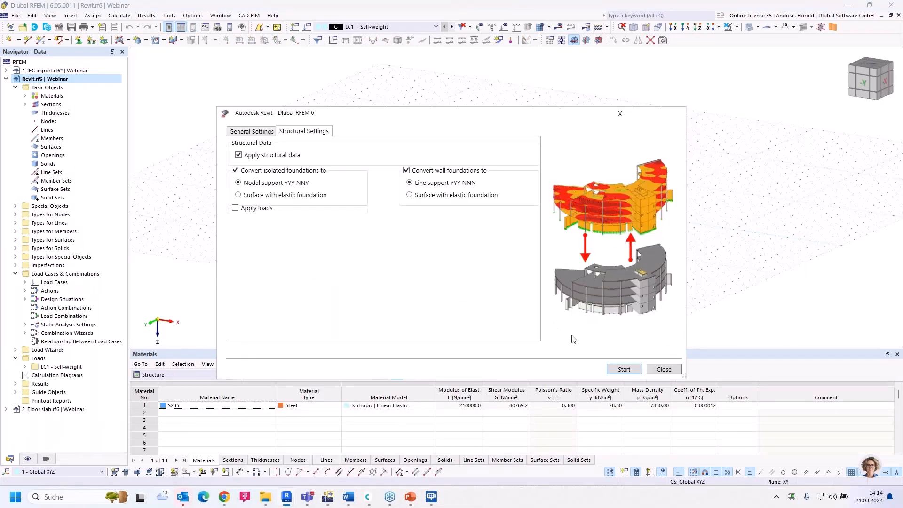
pyautogui.click(623, 370)
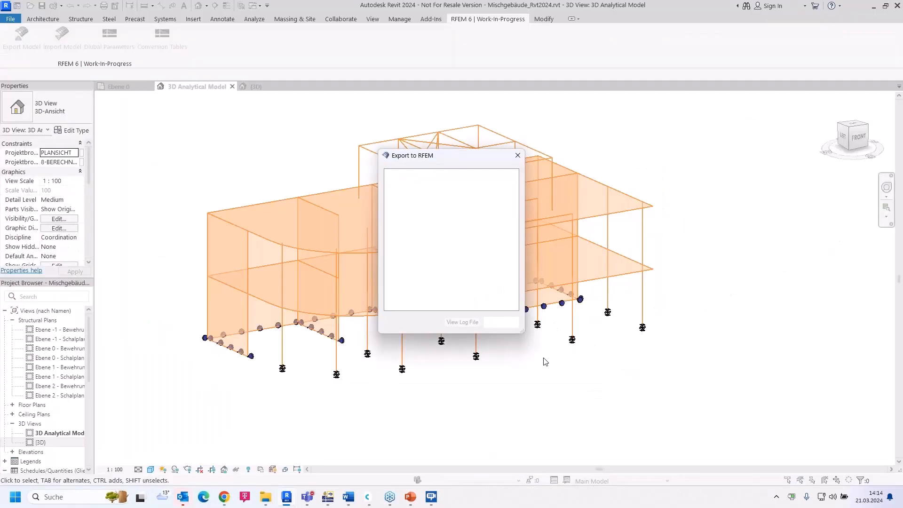
pyautogui.moveTo(328, 497)
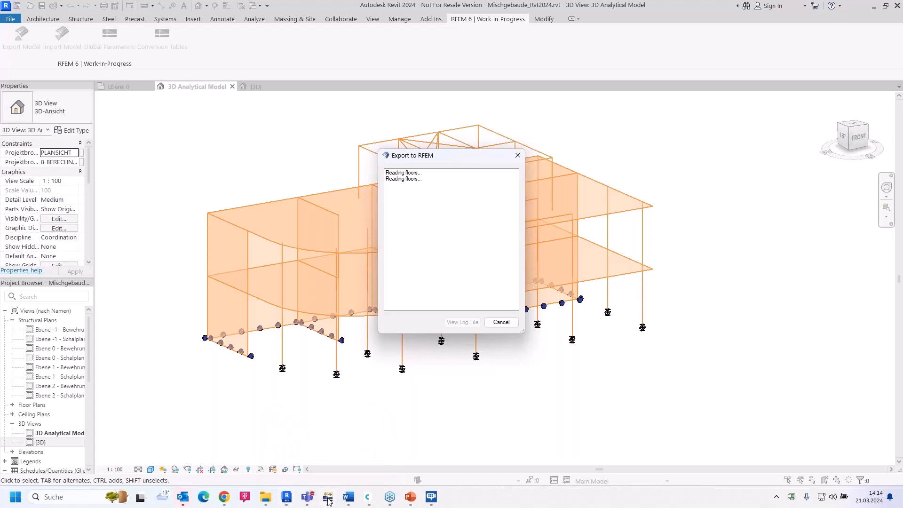
pyautogui.click(328, 445)
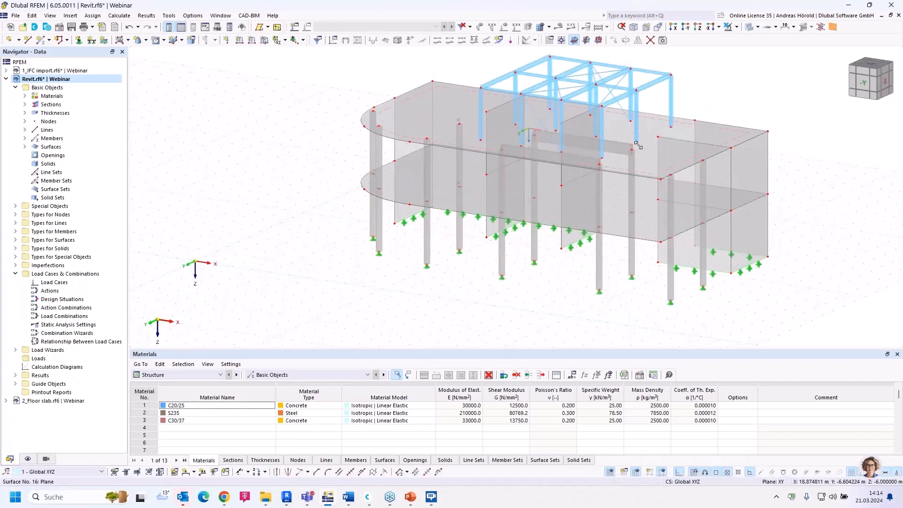
# Examine the transferred building and its rooftop steel frame as a wireframe model, and switch the display to the solid model.
pyautogui.click(757, 27)
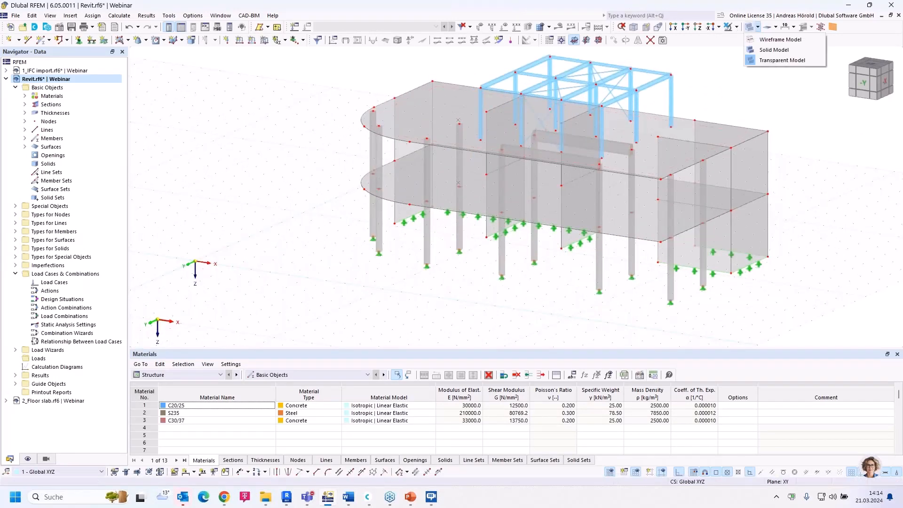
pyautogui.click(755, 40)
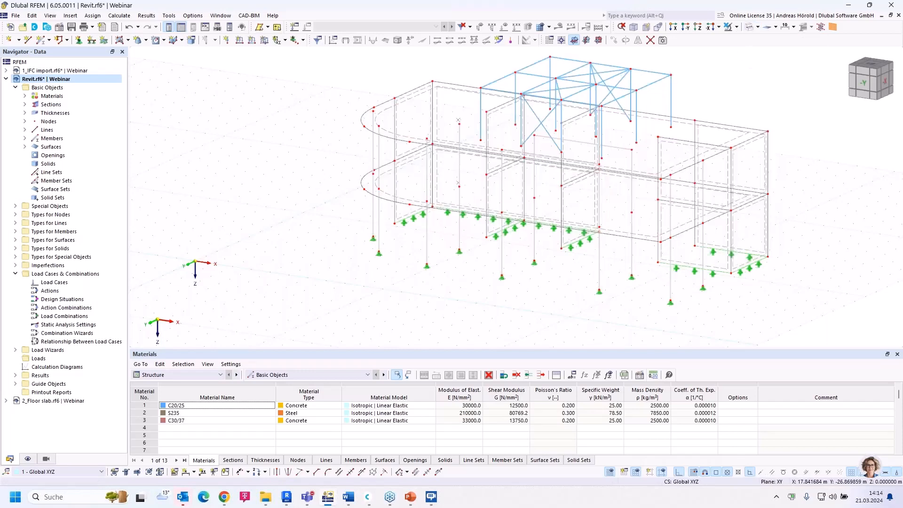
pyautogui.keyDown('ctrl'); pyautogui.moveTo(820, 180); pyautogui.dragTo(583, 82, button='middle'); pyautogui.keyUp('ctrl')
pyautogui.scroll(10, 583, 81)
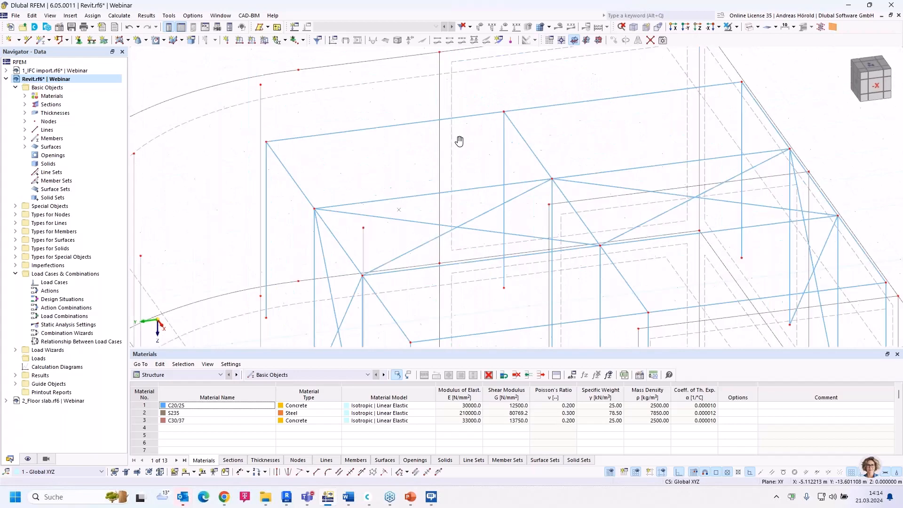
pyautogui.scroll(-6, 449, 180)
pyautogui.keyDown('ctrl'); pyautogui.moveTo(442, 201); pyautogui.dragTo(634, 146, button='middle'); pyautogui.keyUp('ctrl')
pyautogui.scroll(-5, 657, 173)
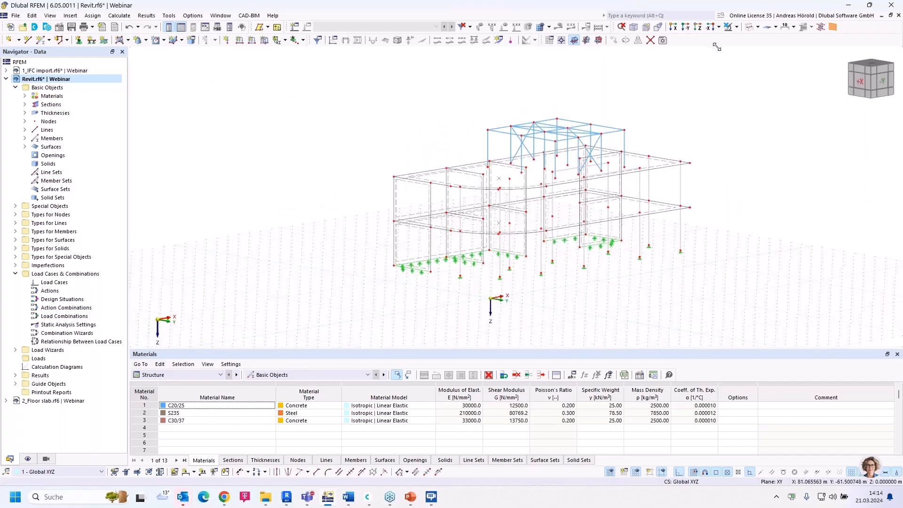
pyautogui.click(757, 27)
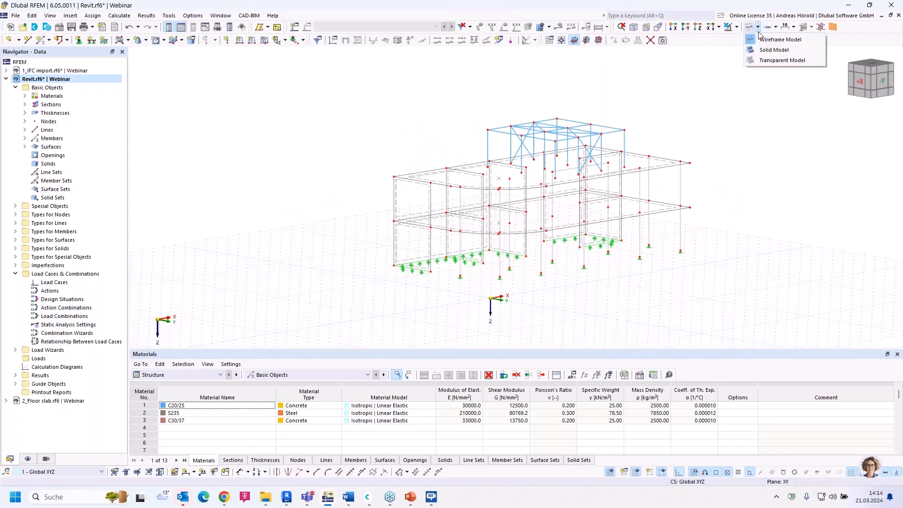
pyautogui.click(773, 50)
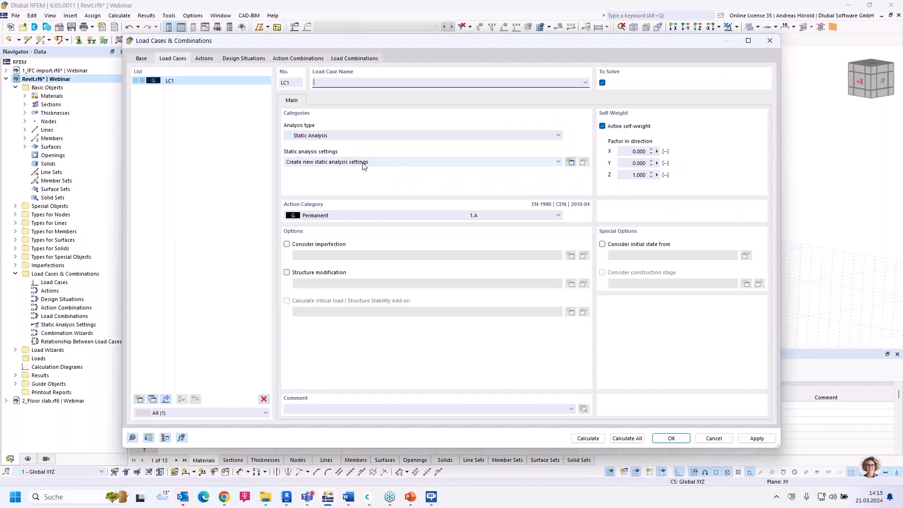
# Create geometrically linear static analysis settings for LC1, calculate the load case and view the building's global deformations.
pyautogui.click(364, 163)
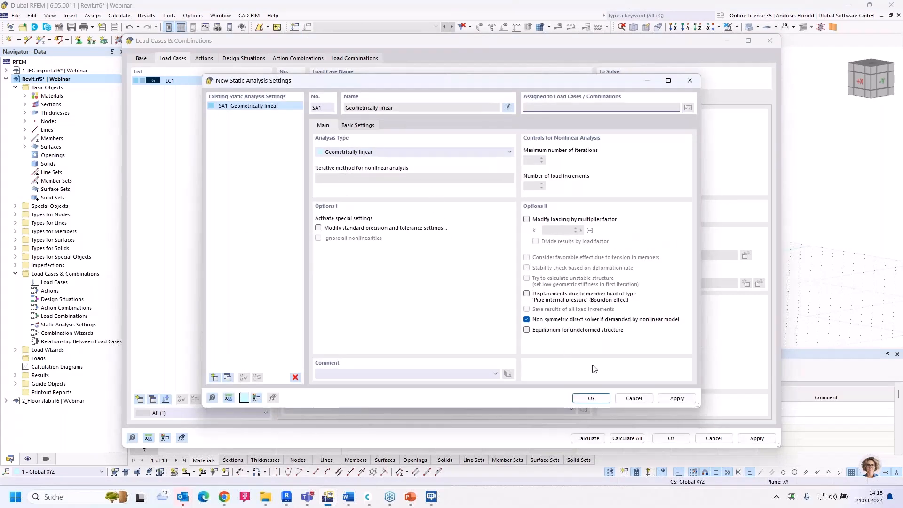
pyautogui.click(588, 395)
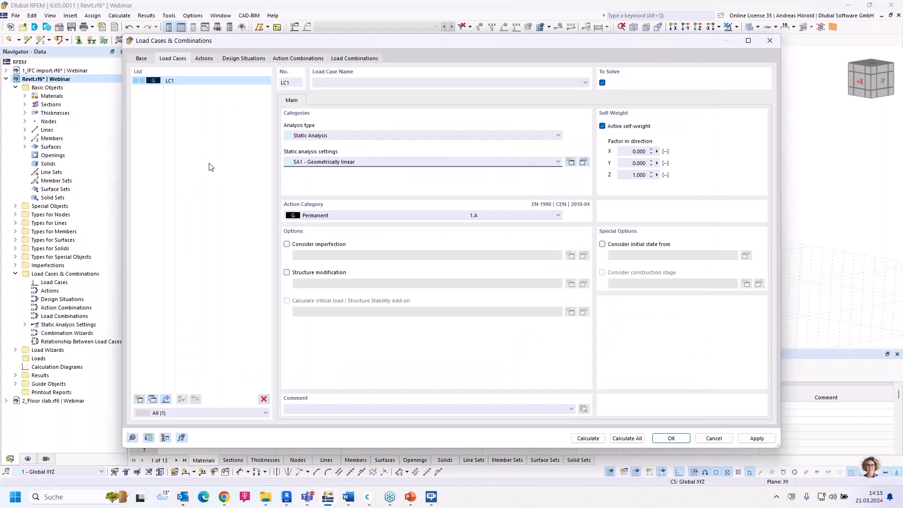
pyautogui.click(589, 438)
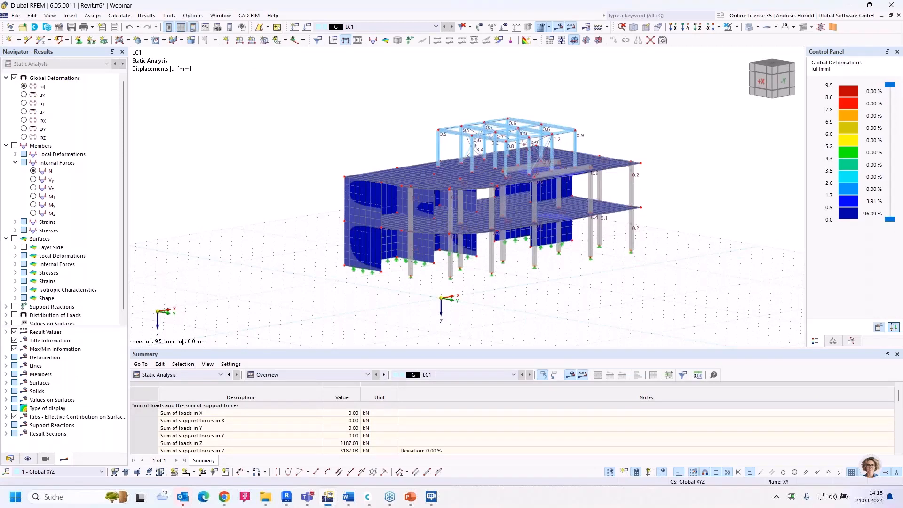
pyautogui.scroll(3, 424, 254)
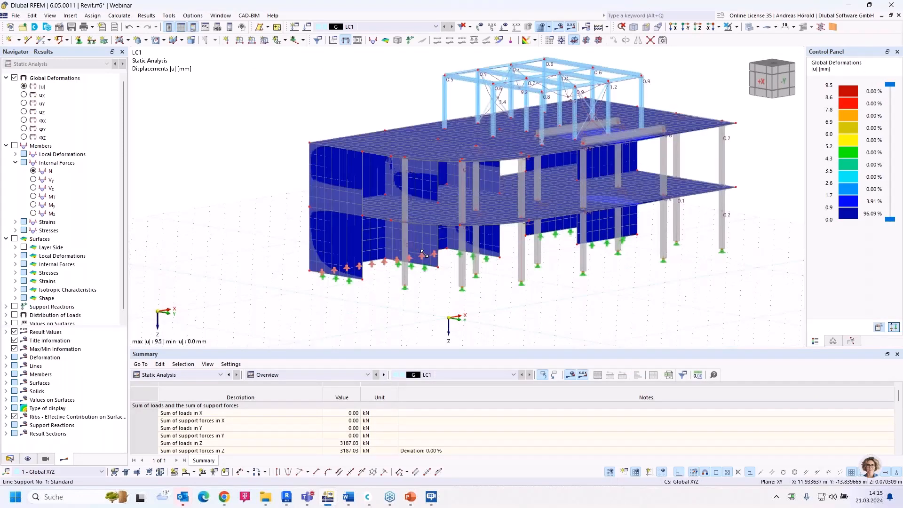
pyautogui.scroll(-2, 423, 254)
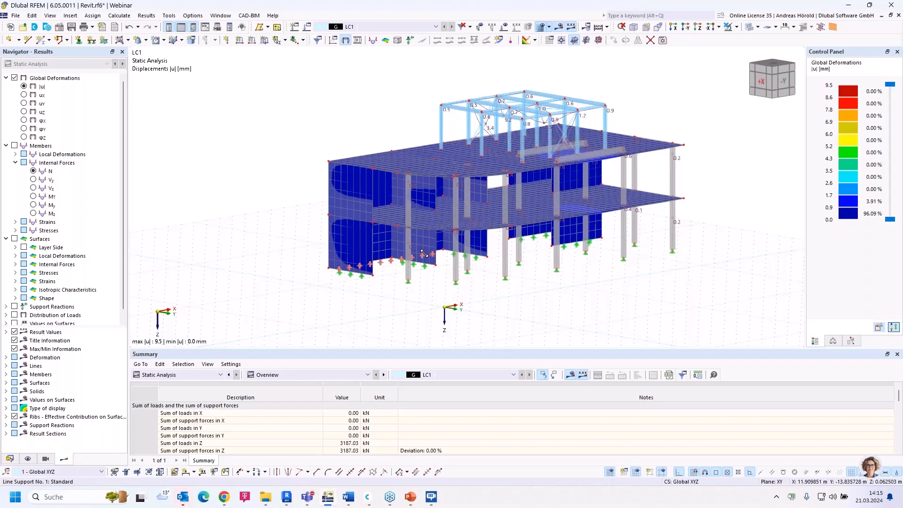
# Close the Revit.rf6 model and save the 1_IFC import.rf6 model.
pyautogui.click(899, 16)
pyautogui.click(488, 287)
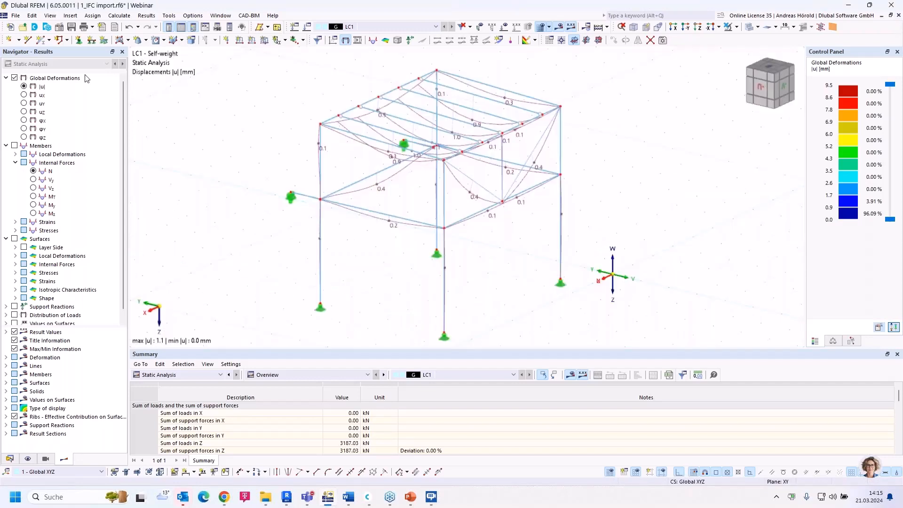
pyautogui.click(71, 26)
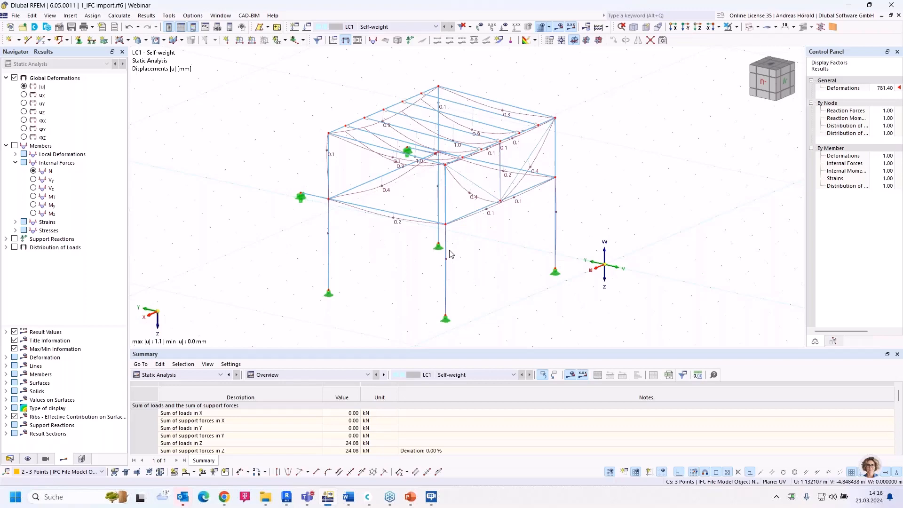
# Hide the results summary table and make 2_Floor slab.rf6 the active model.
pyautogui.click(898, 354)
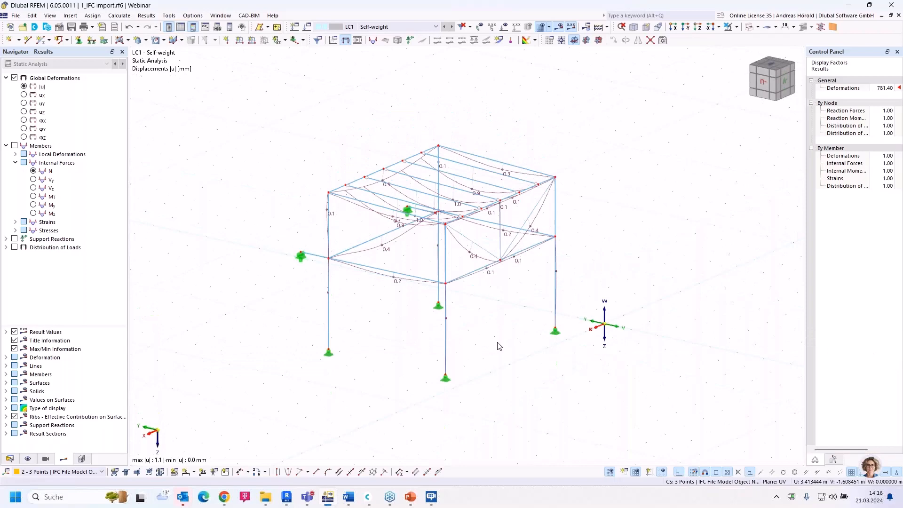
pyautogui.click(9, 458)
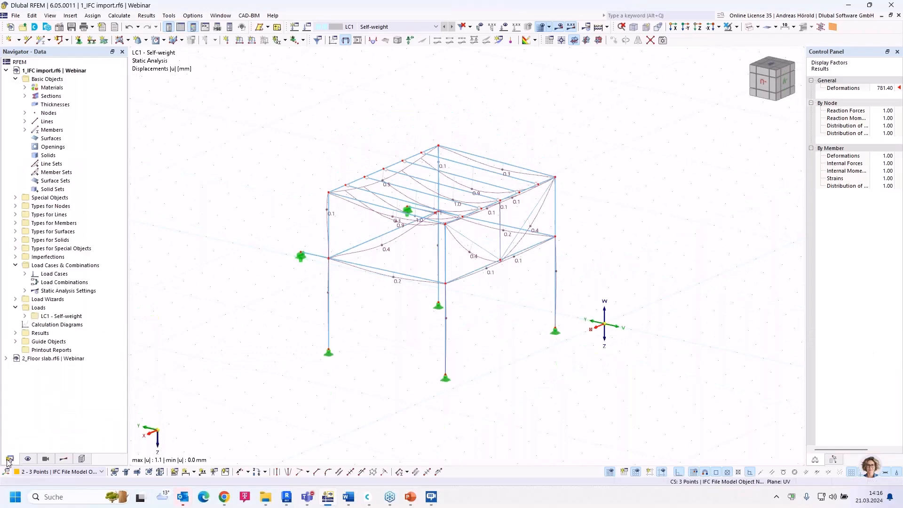
pyautogui.doubleClick(53, 358)
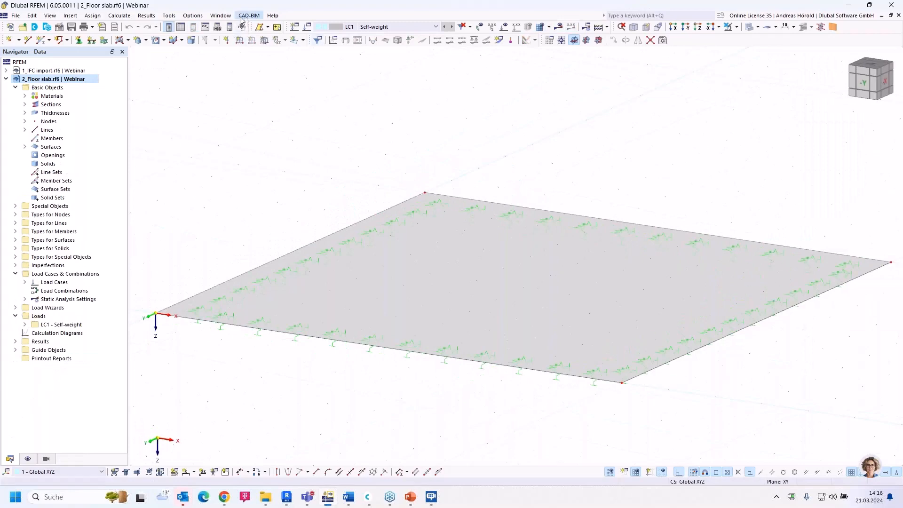
# Tile the 1_IFC import.rf6 and 2_Floor slab.rf6 model windows horizontally.
pyautogui.click(218, 16)
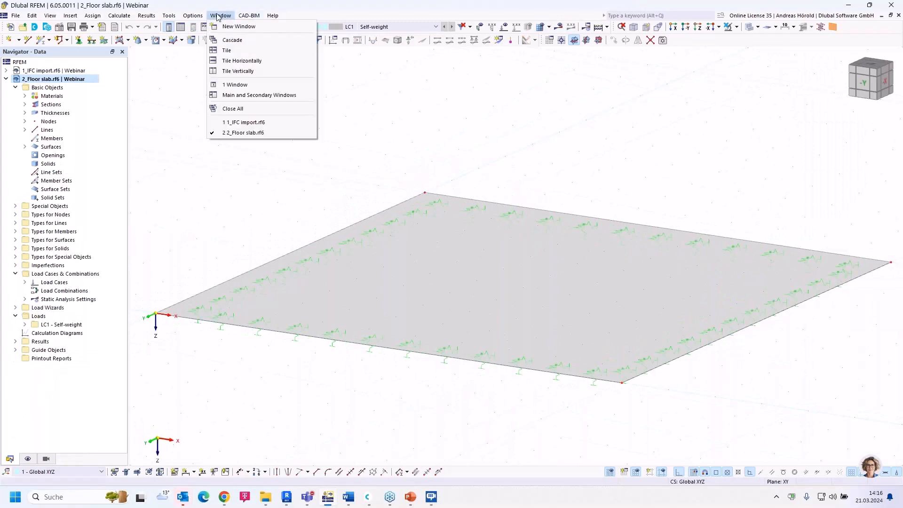
pyautogui.click(250, 61)
pyautogui.scroll(-2, 466, 175)
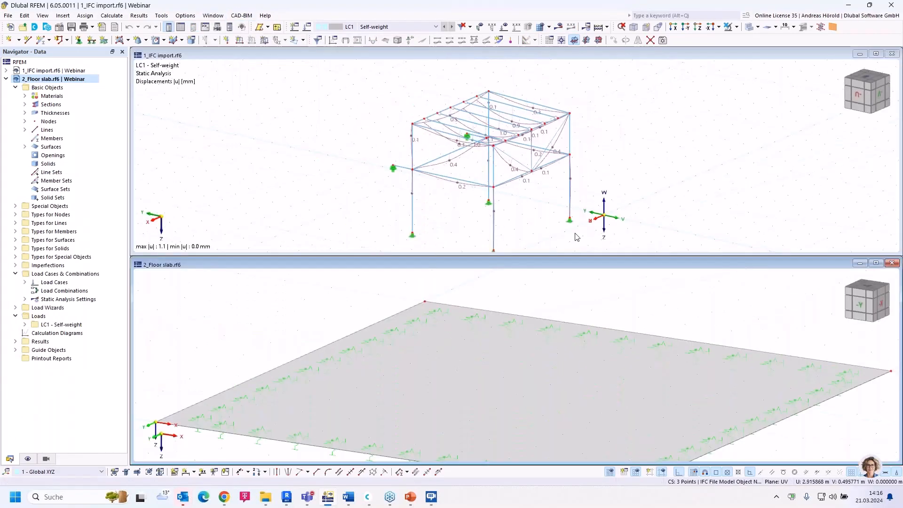
pyautogui.moveTo(421, 204); pyautogui.dragTo(385, 166, button='middle')
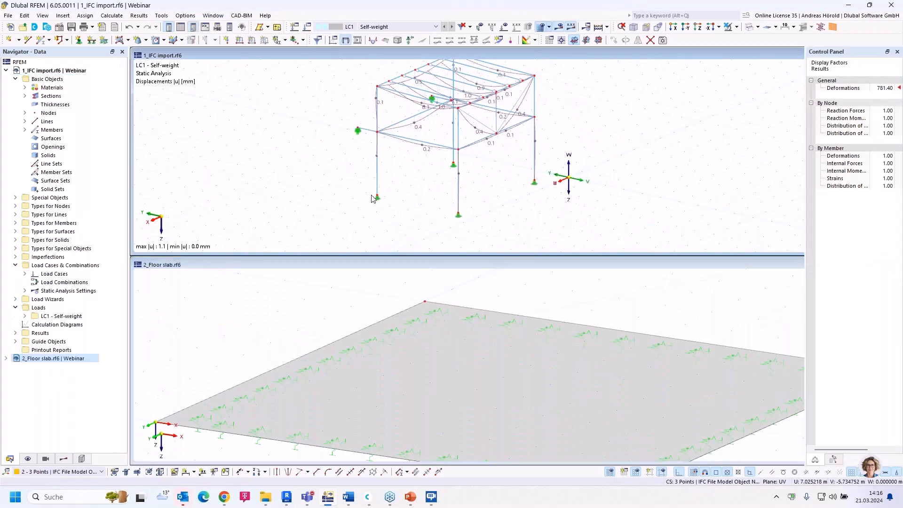
# Display the local nodal support reaction forces on the steel frame in 1_IFC import.rf6.
pyautogui.click(409, 40)
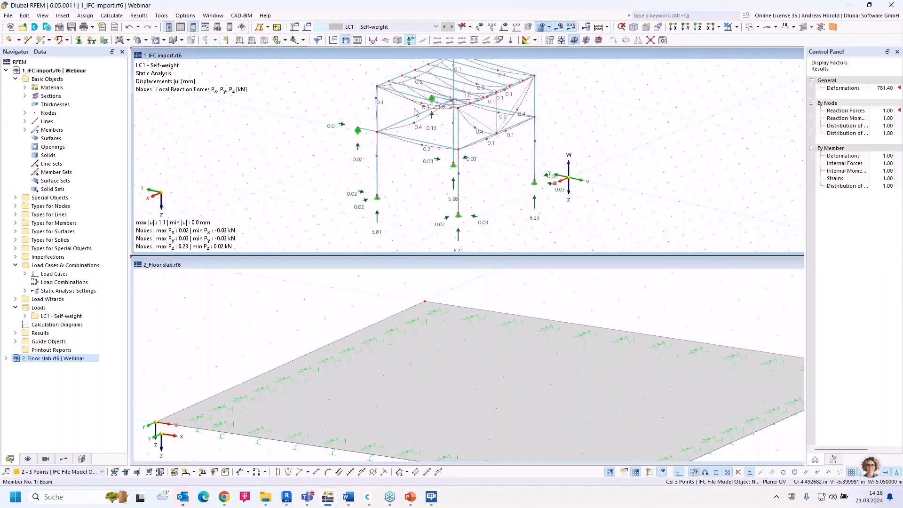
pyautogui.click(570, 292)
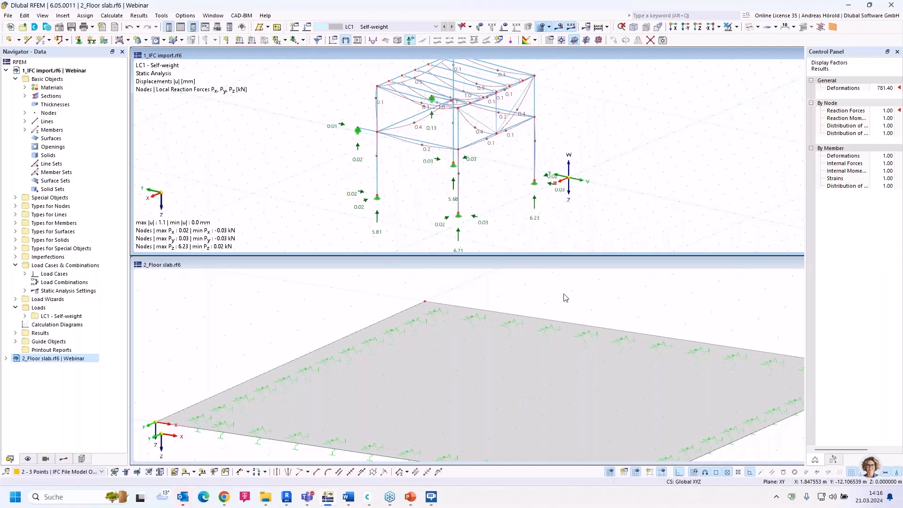
pyautogui.moveTo(558, 291); pyautogui.dragTo(518, 294, button='middle')
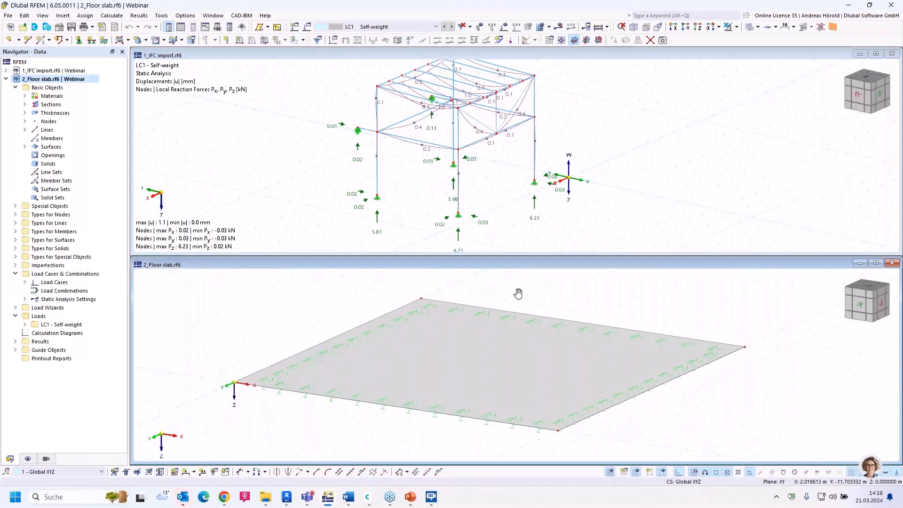
pyautogui.click(549, 78)
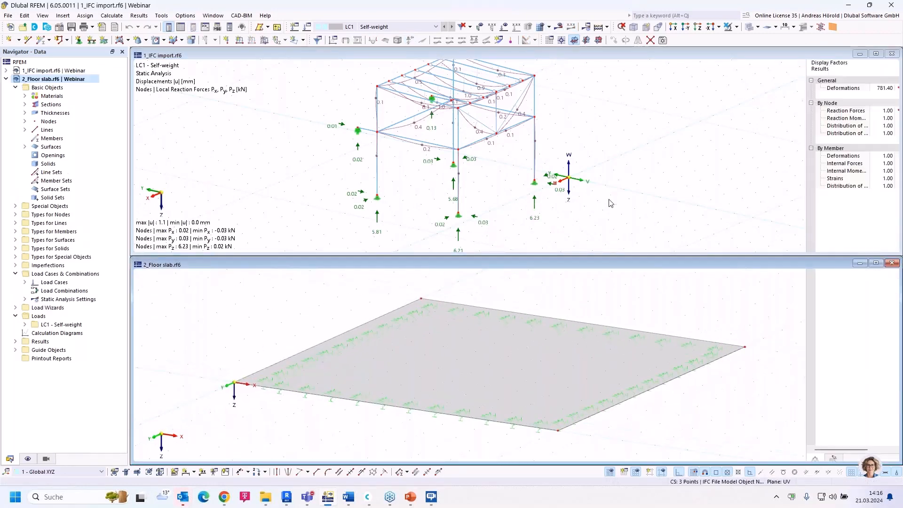
# Hide the user-defined coordinate system axes in the 1_IFC import.rf6 model.
pyautogui.click(28, 460)
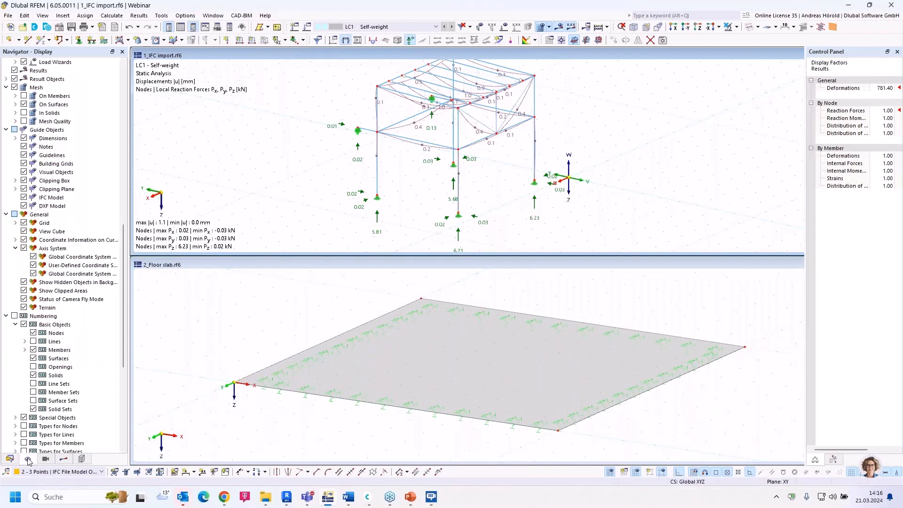
pyautogui.click(33, 266)
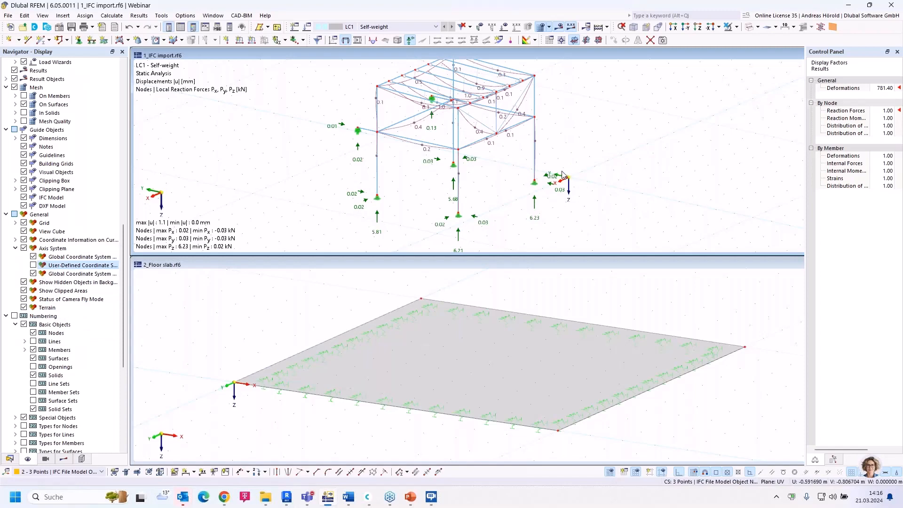
pyautogui.scroll(5, 546, 164)
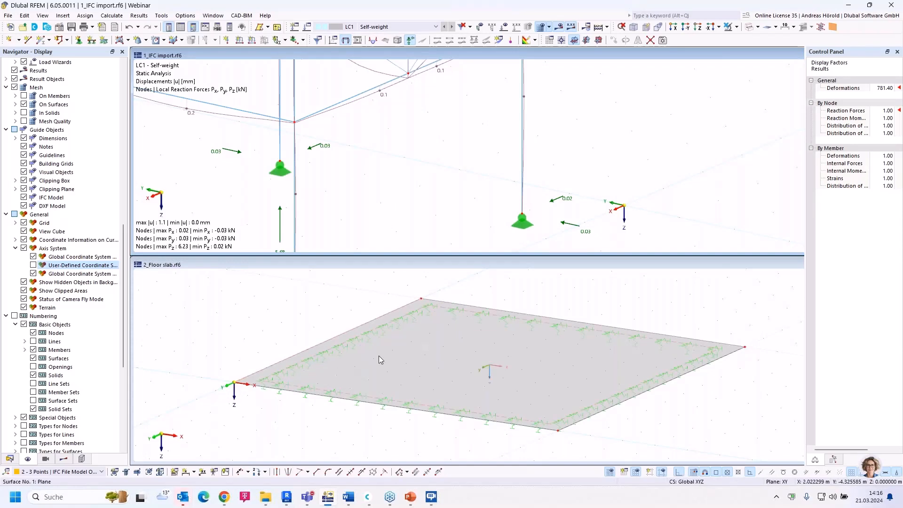
pyautogui.scroll(-2, 352, 337)
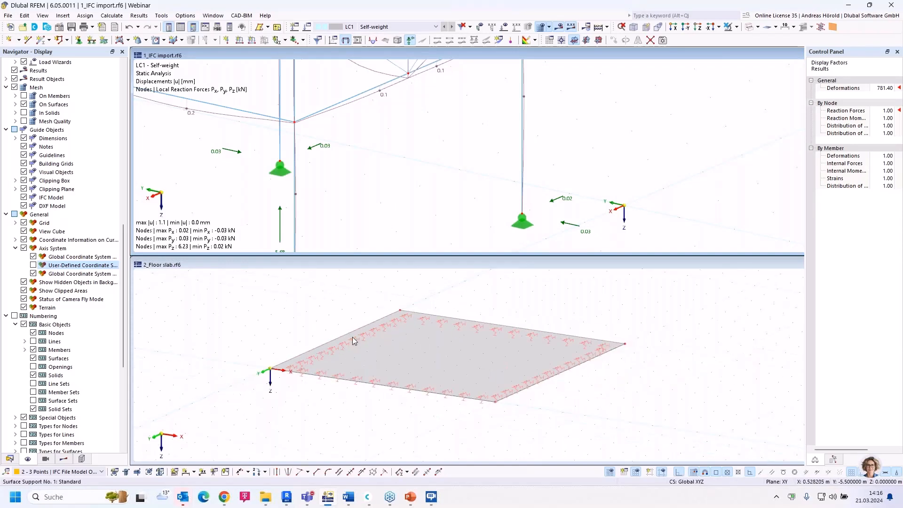
pyautogui.scroll(-3, 318, 168)
pyautogui.moveTo(319, 166); pyautogui.dragTo(405, 159, button='middle')
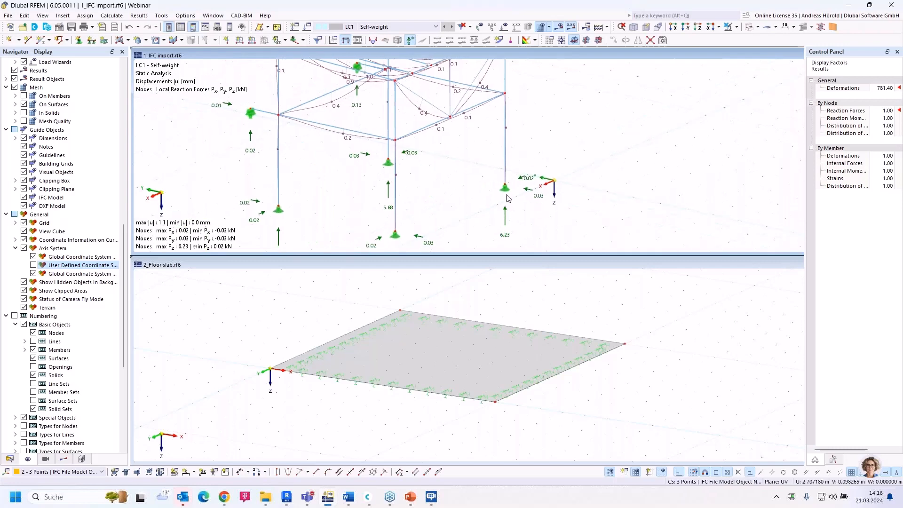
# Reorient the steel frame view so its global axes match the orientation of the floor slab view.
pyautogui.click(635, 29)
pyautogui.scroll(3, 523, 168)
pyautogui.moveTo(524, 168); pyautogui.dragTo(513, 183, button='middle')
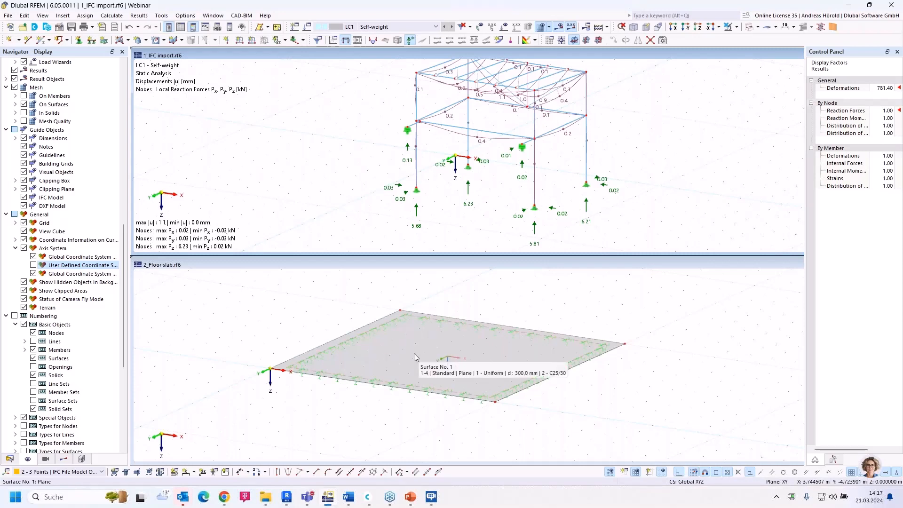
pyautogui.click(62, 15)
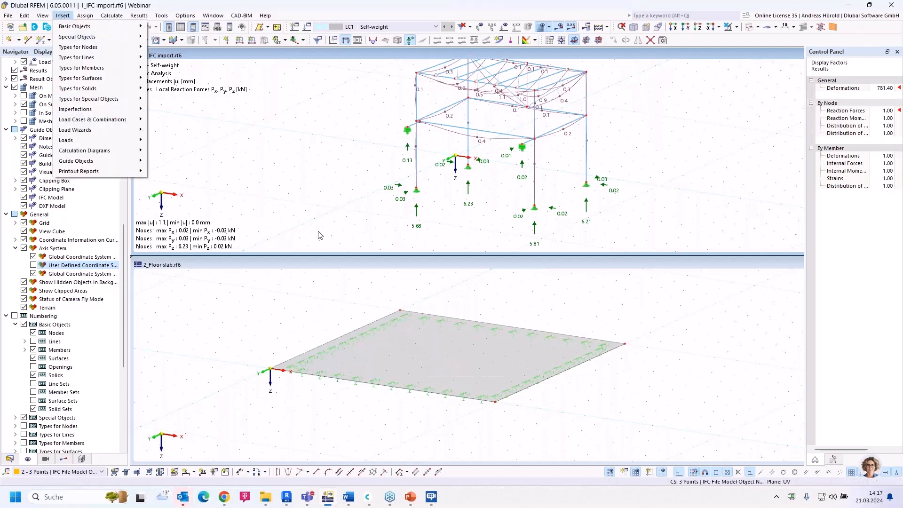
pyautogui.click(427, 264)
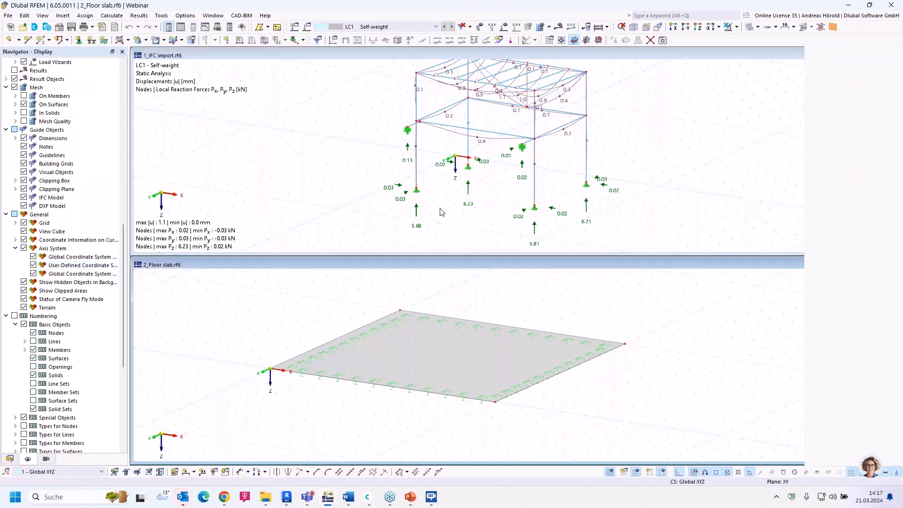
# Turn on object numbering for the steel frame in 1_IFC import.rf6.
pyautogui.scroll(2, 443, 196)
pyautogui.click(441, 196)
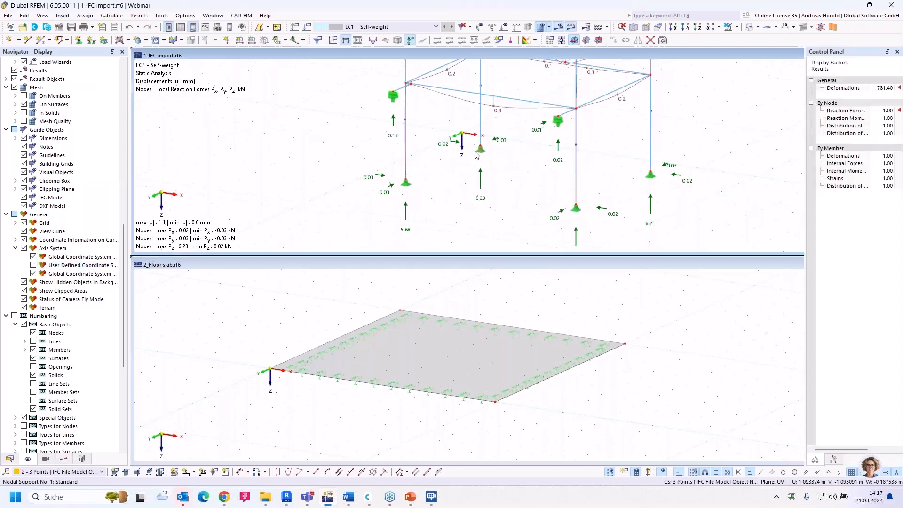
pyautogui.scroll(1, 470, 162)
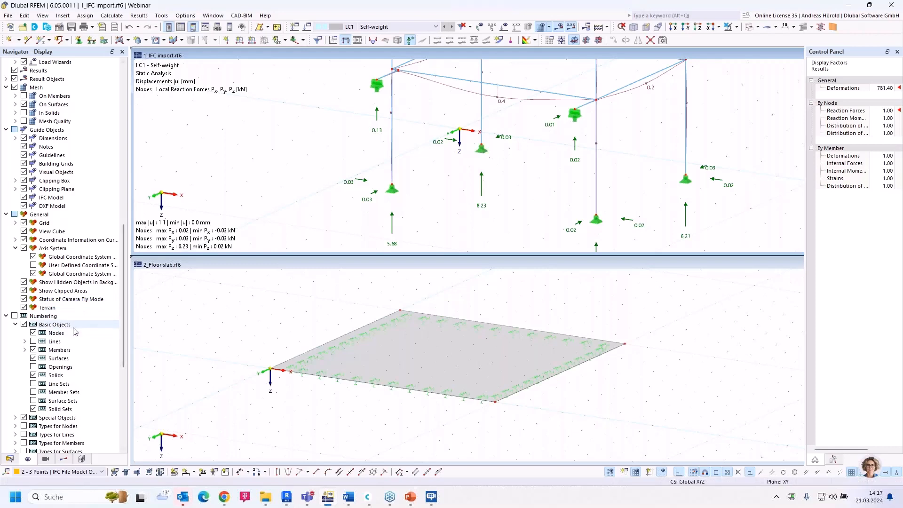
pyautogui.click(14, 316)
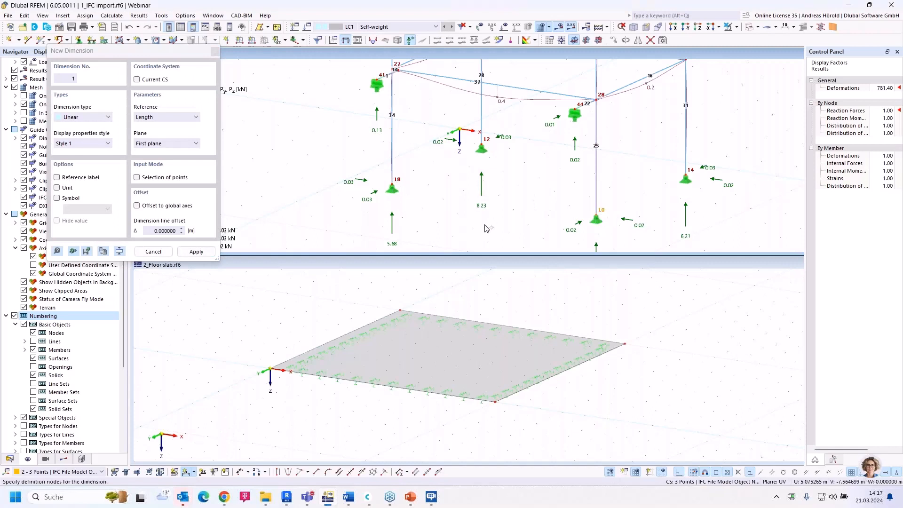
# Add linear dimensions between support nodes 18 and 10 and between support nodes 10 and 14 of the steel frame.
pyautogui.click(393, 186)
pyautogui.click(393, 213)
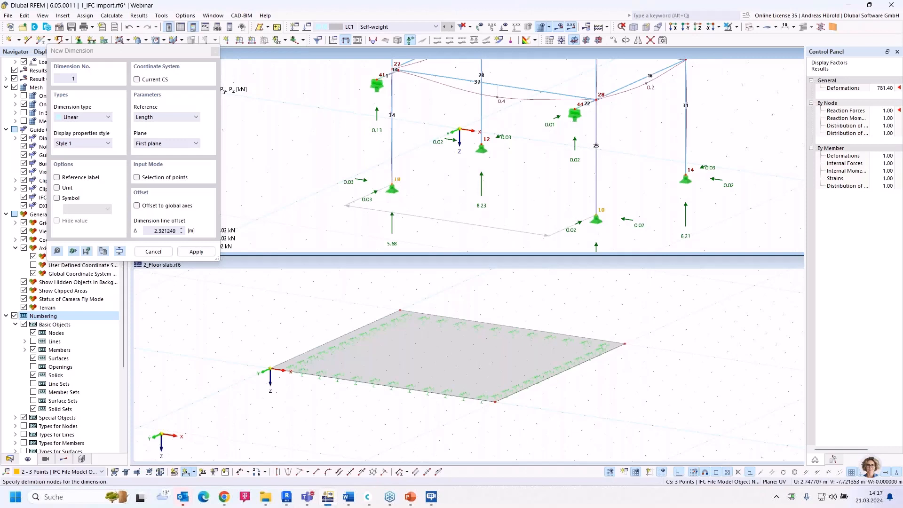
pyautogui.click(596, 216)
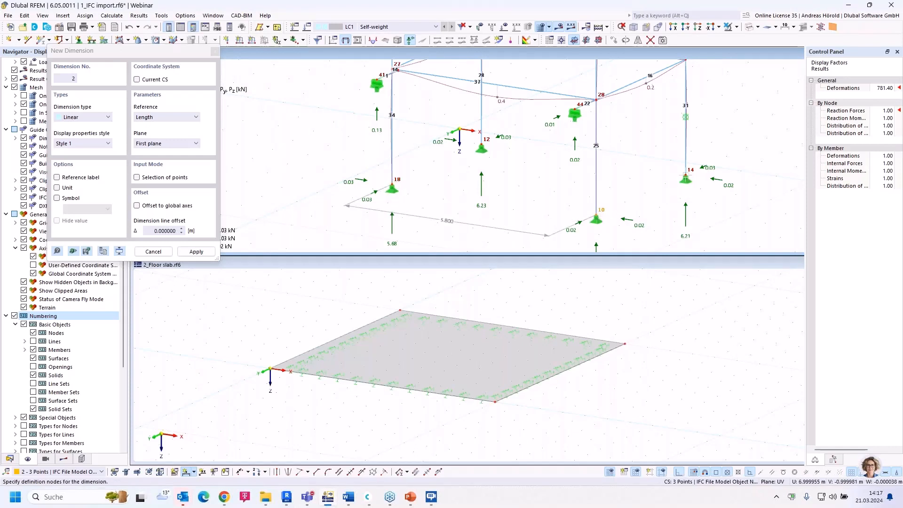
pyautogui.click(688, 200)
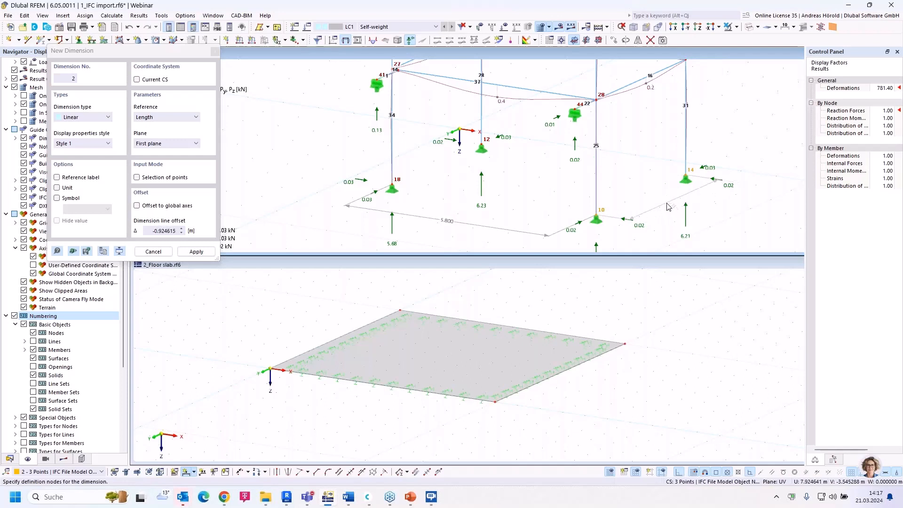
pyautogui.click(673, 210)
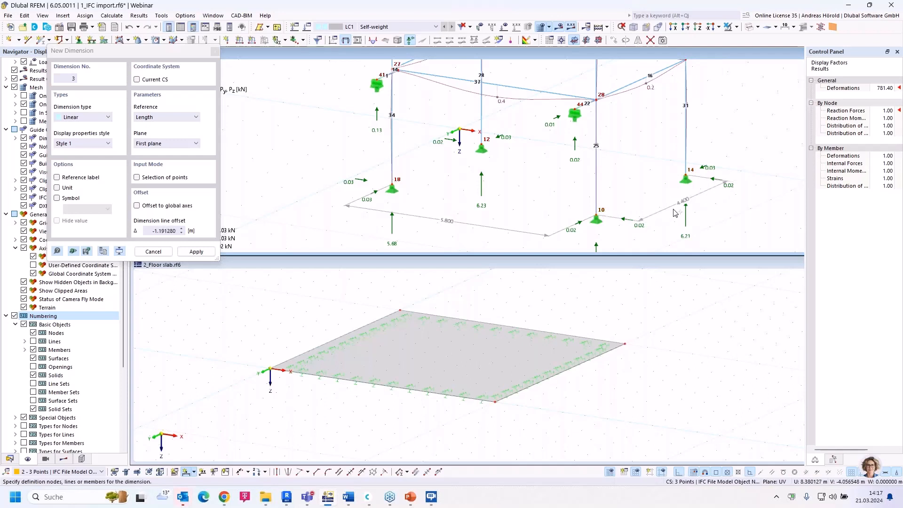
pyautogui.press('Escape')
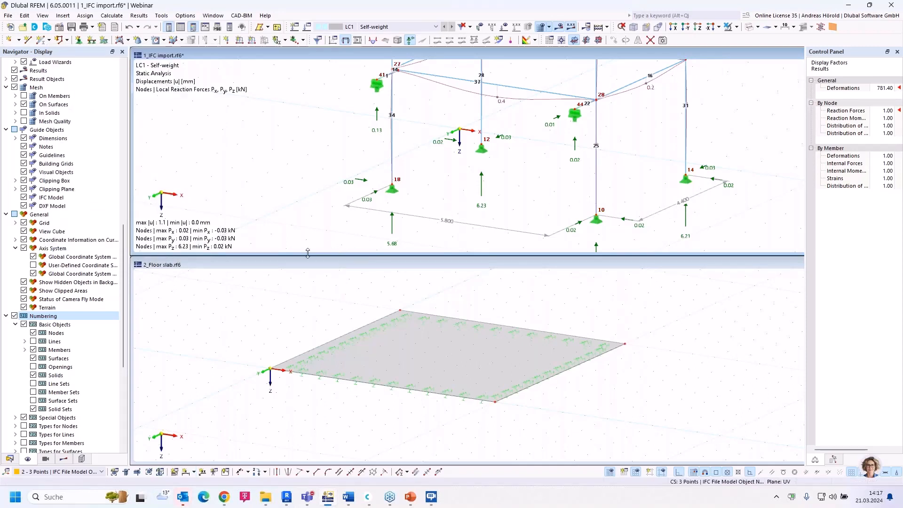
# Start a new free concentrated load in 2_Floor slab.rf6 and enable its support reaction import option.
pyautogui.click(313, 269)
pyautogui.click(61, 15)
pyautogui.moveTo(100, 147)
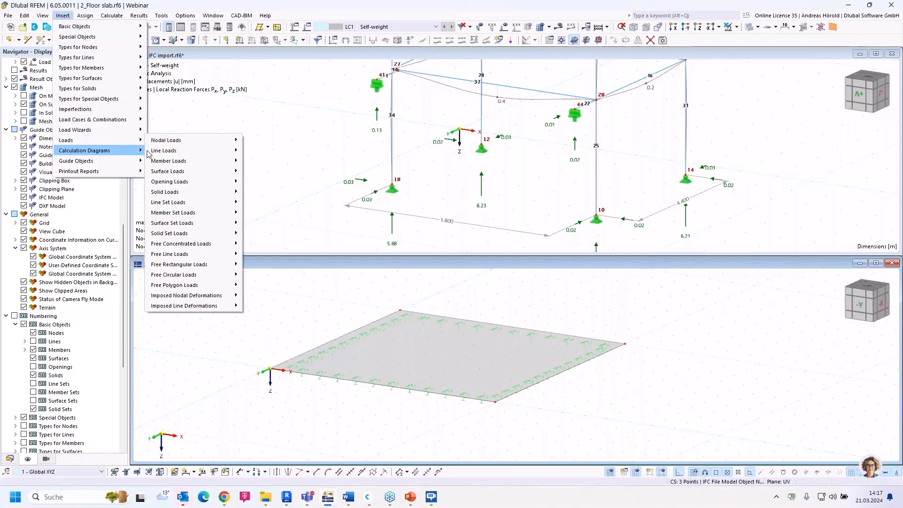
pyautogui.moveTo(217, 248)
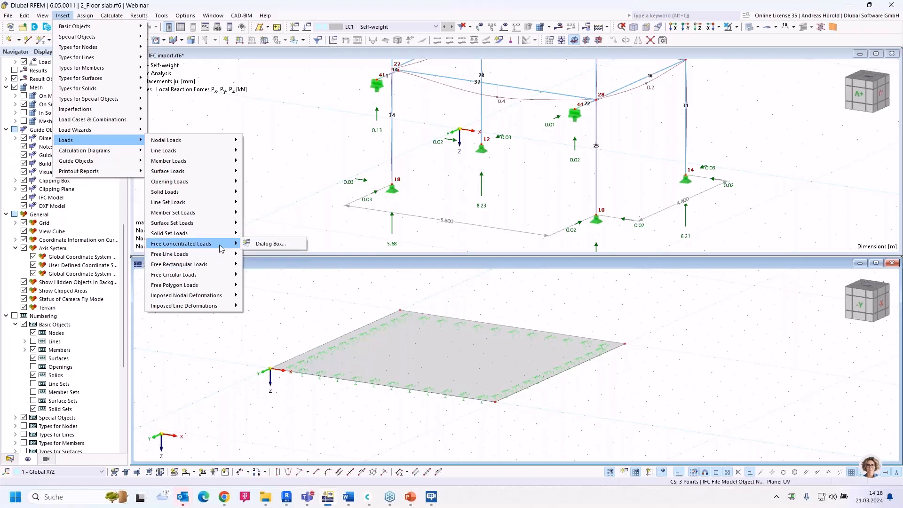
pyautogui.click(282, 245)
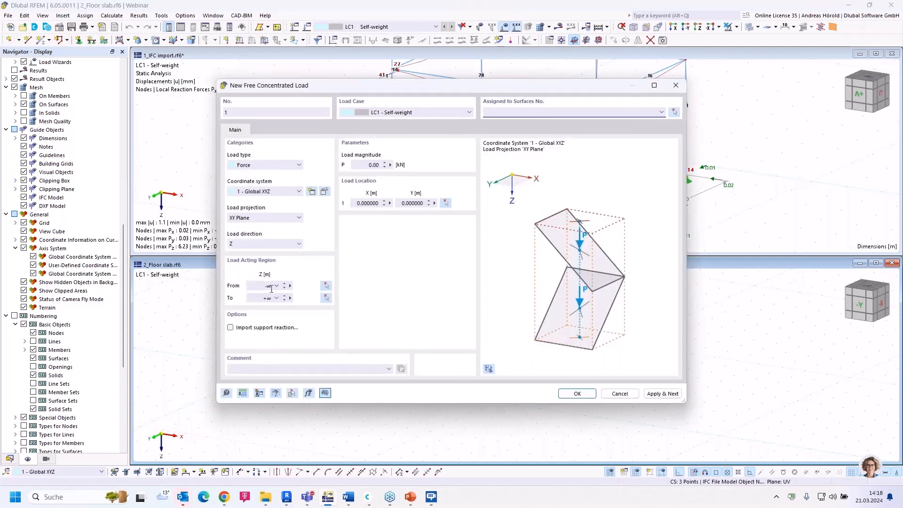
pyautogui.click(230, 328)
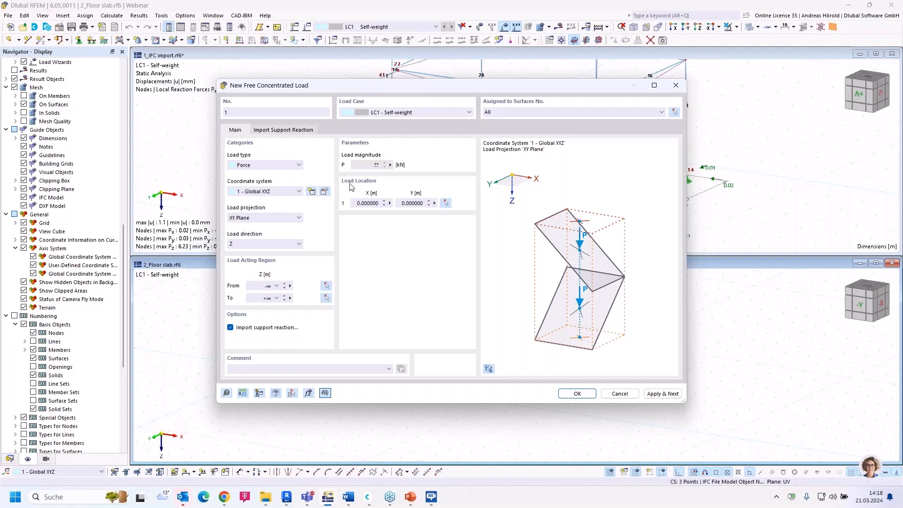
# Pick the concentrated load's location on the slab at X 1.000 m, Y -1.000 m.
pyautogui.click(446, 205)
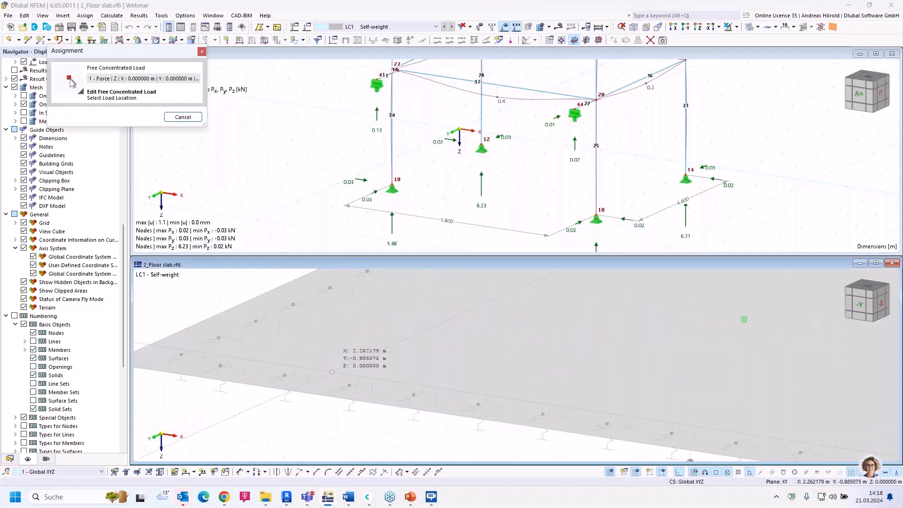
pyautogui.scroll(1, 332, 372)
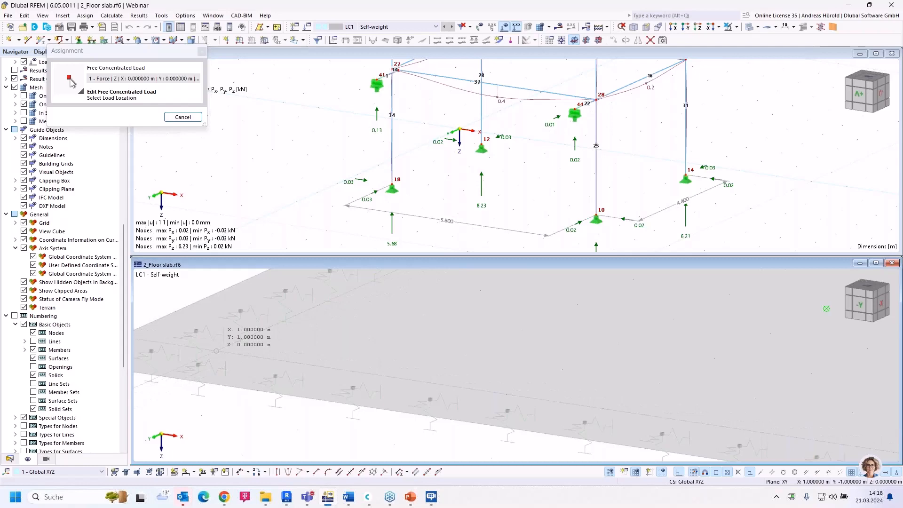
pyautogui.click(230, 347)
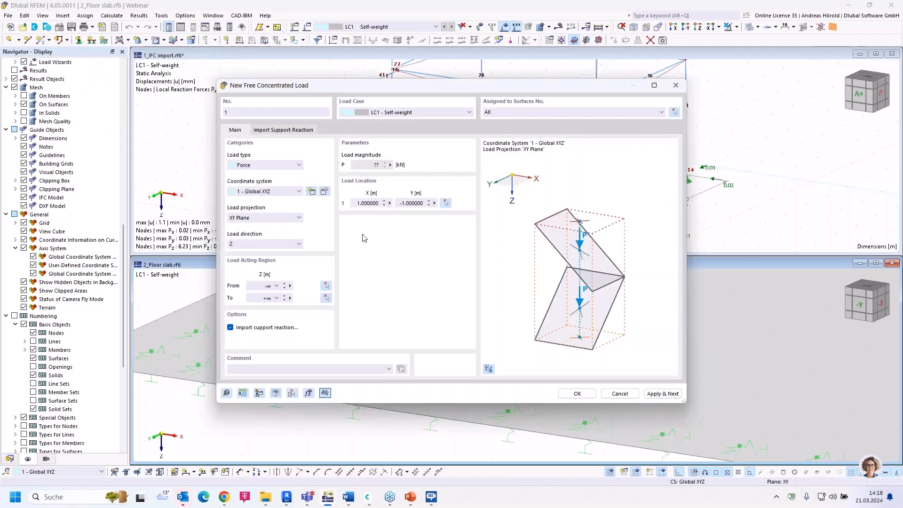
# Configure the support reaction import from model 1_IFC import, loading LC1, and set the source node to 18.
pyautogui.click(278, 132)
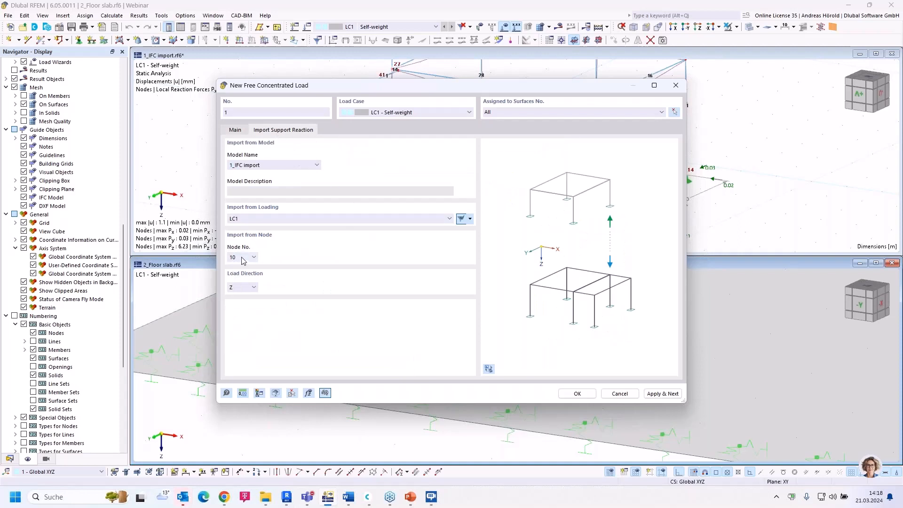
pyautogui.click(268, 167)
pyautogui.click(267, 168)
pyautogui.click(272, 222)
pyautogui.click(272, 223)
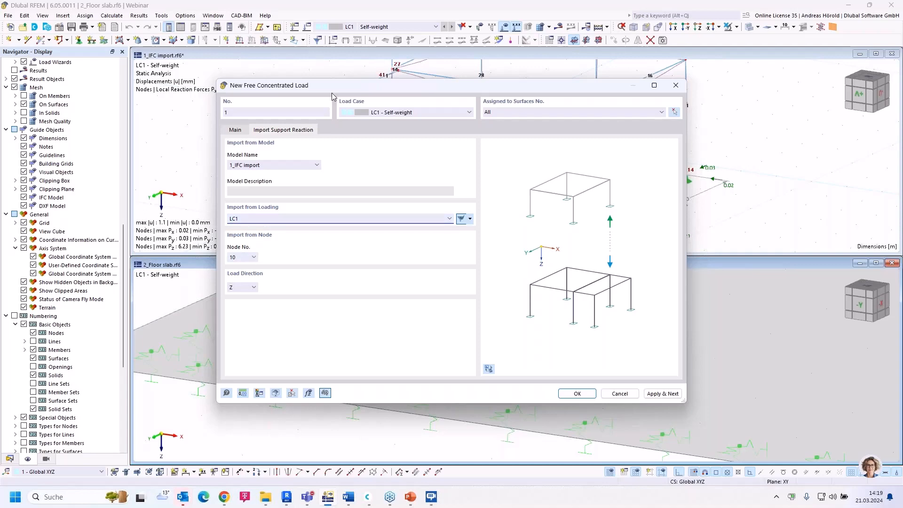
pyautogui.moveTo(342, 91); pyautogui.dragTo(572, 153)
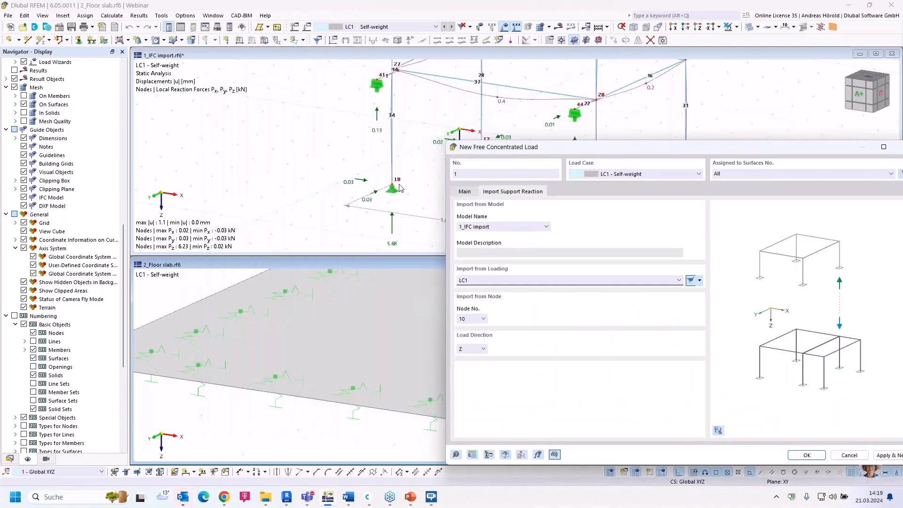
pyautogui.click(484, 319)
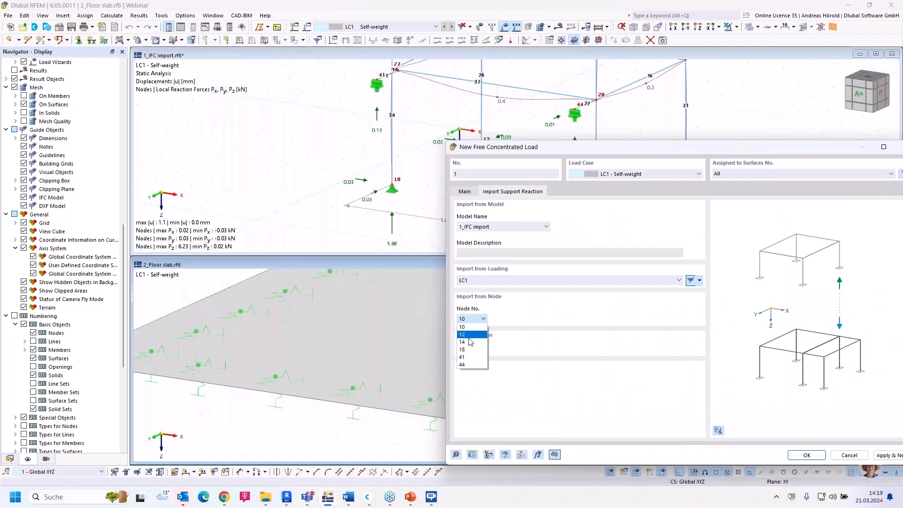
pyautogui.click(469, 351)
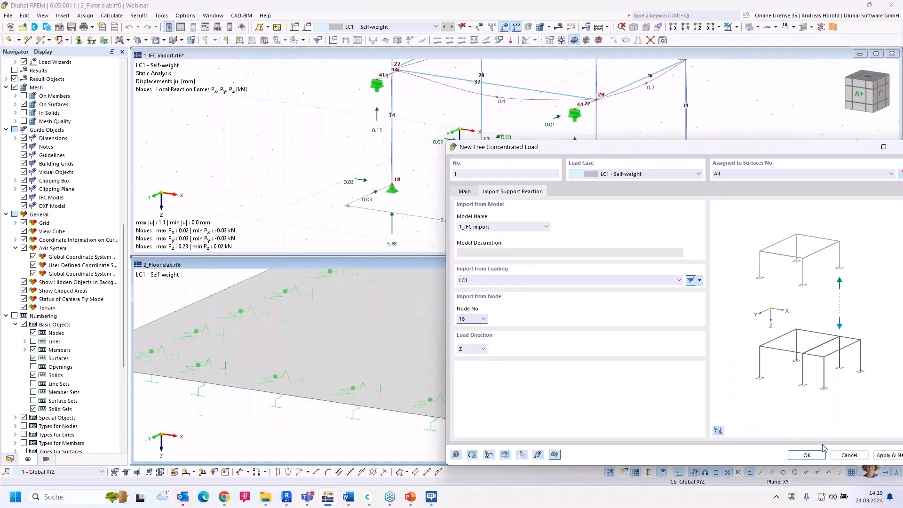
# Keep Z as the imported reaction's load direction and create the free concentrated load on the floor slab.
pyautogui.click(470, 352)
pyautogui.click(469, 351)
pyautogui.click(795, 455)
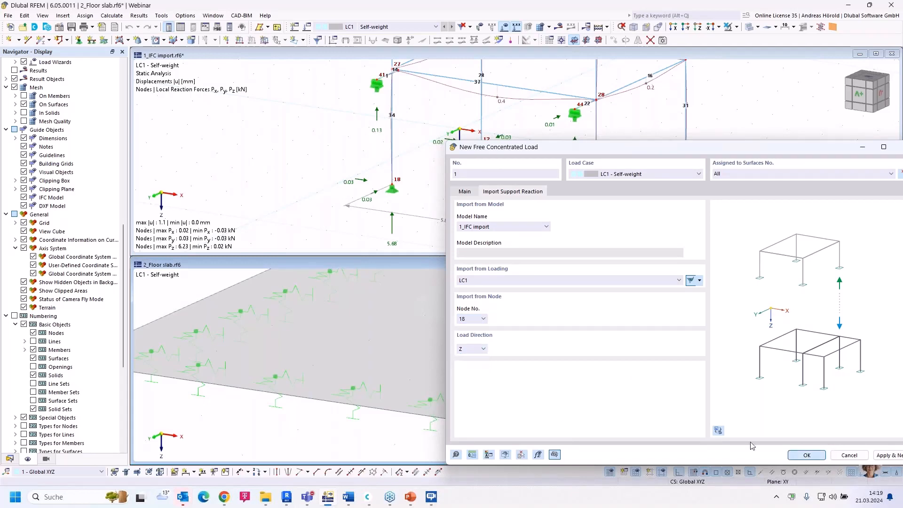
# Copy the concentrated load once on the floor slab with a displacement of 5.8 m in X.
pyautogui.moveTo(437, 334); pyautogui.dragTo(385, 354, button='middle')
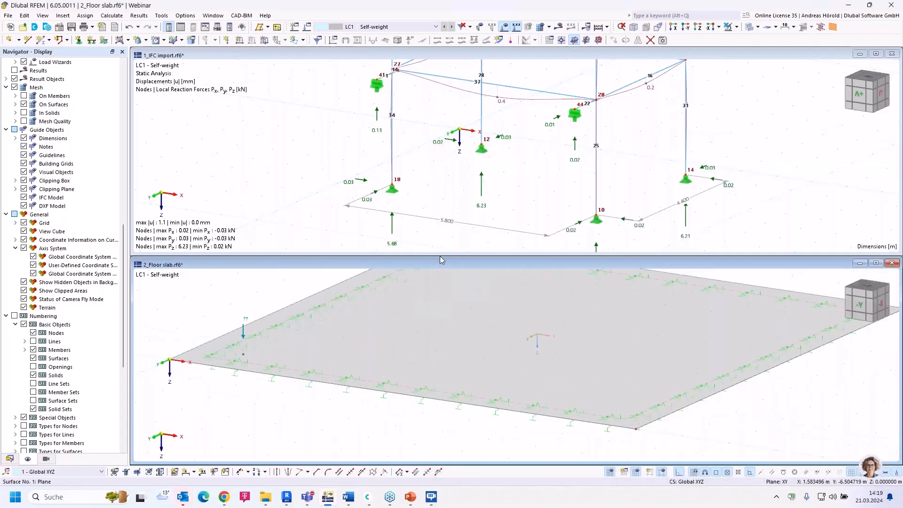
pyautogui.scroll(-1, 435, 202)
pyautogui.moveTo(374, 197); pyautogui.dragTo(359, 182, button='middle')
pyautogui.scroll(1, 359, 184)
pyautogui.click(342, 264)
pyautogui.moveTo(223, 402); pyautogui.dragTo(258, 301)
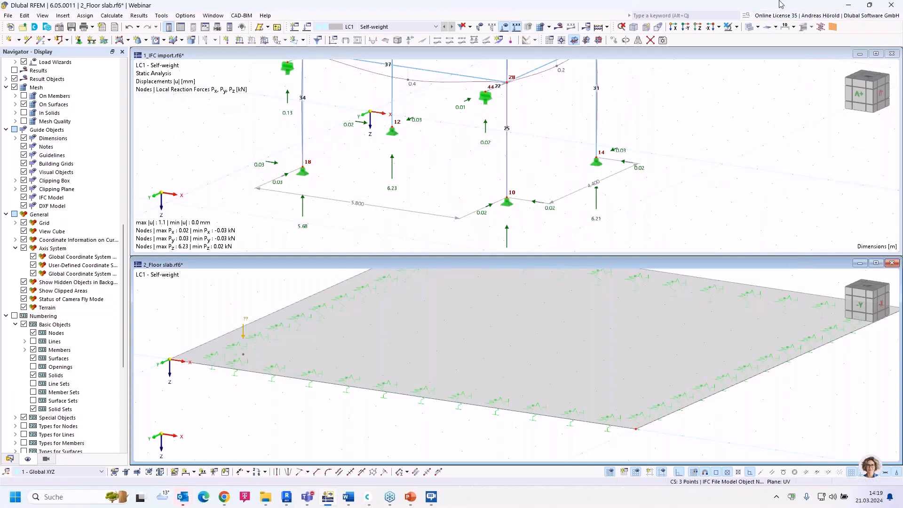
pyautogui.click(614, 41)
pyautogui.doubleClick(324, 273)
pyautogui.write('5,8')
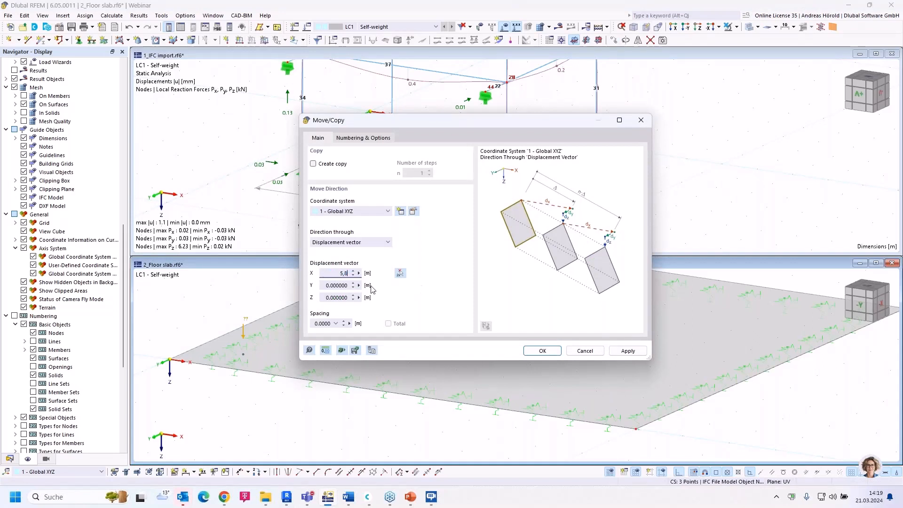
pyautogui.click(314, 164)
pyautogui.click(543, 350)
# Copy both concentrated loads in negative Y by the dimensioned spacing of nodes 10 and 14, with zero X displacement.
pyautogui.moveTo(211, 438); pyautogui.dragTo(563, 283)
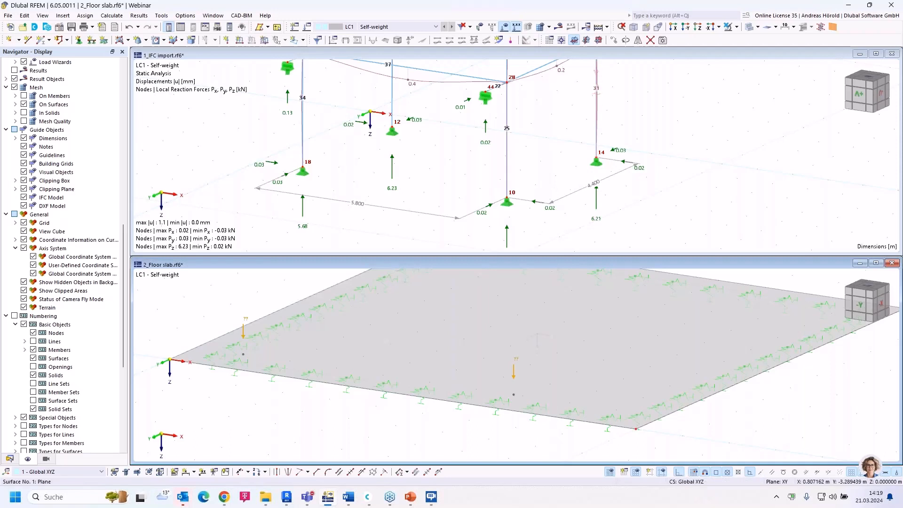
pyautogui.click(614, 40)
pyautogui.moveTo(324, 272); pyautogui.dragTo(383, 271)
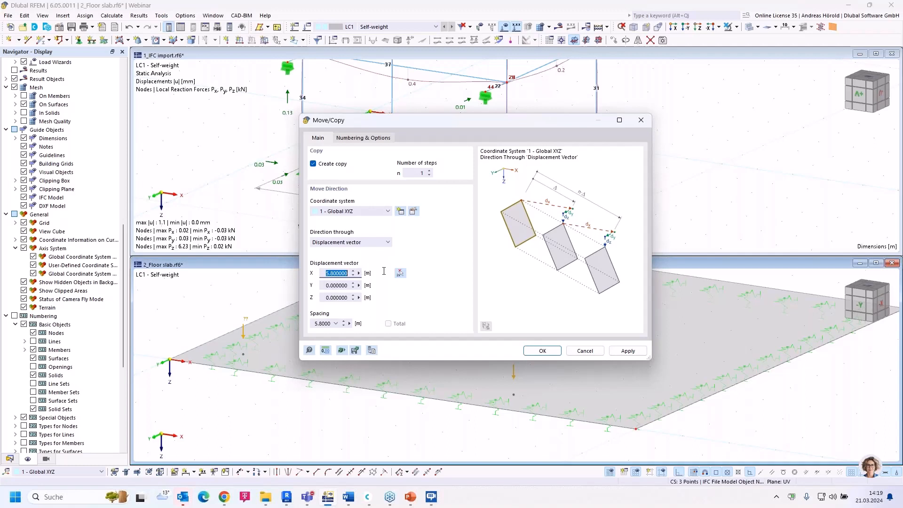
pyautogui.write('0')
pyautogui.moveTo(323, 285); pyautogui.dragTo(357, 286)
pyautogui.write('-4.')
pyautogui.click(542, 351)
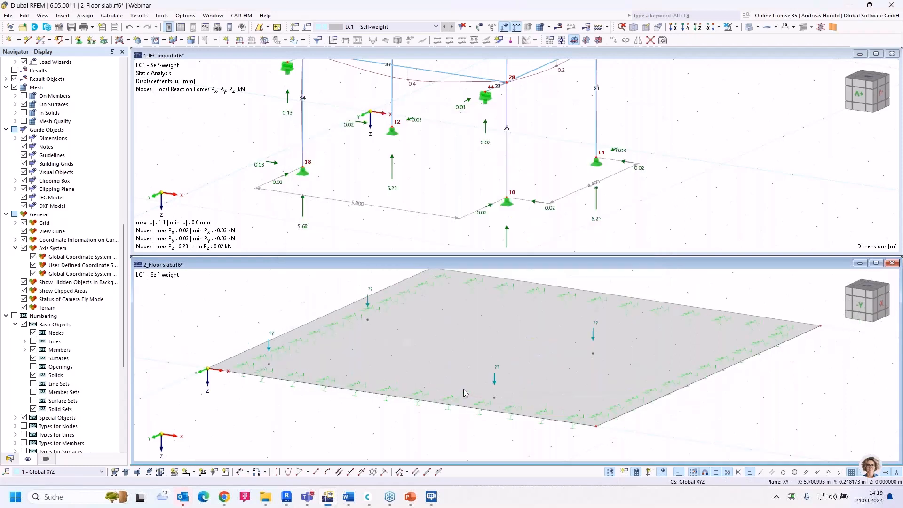
# Set the support reaction source of the concentrated load at X 6.8 m, Y -1 m to node 10.
pyautogui.moveTo(495, 382)
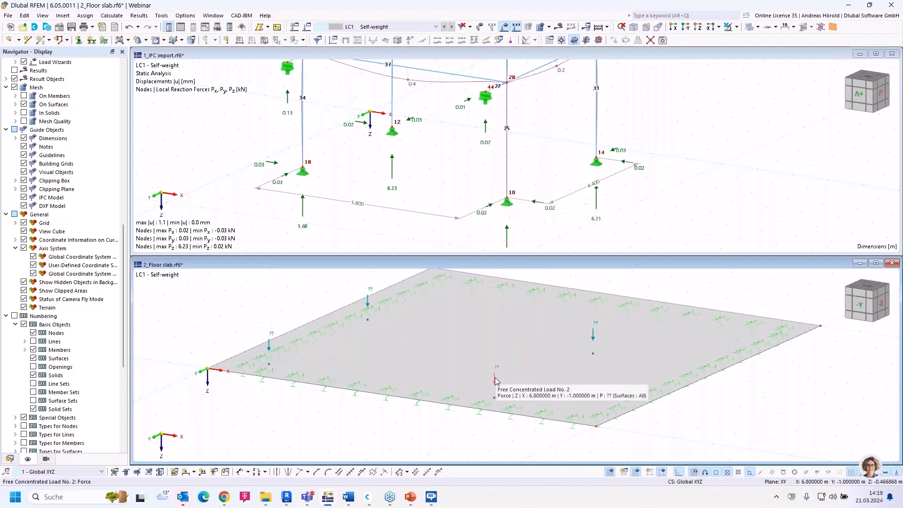
pyautogui.doubleClick(495, 382)
pyautogui.click(514, 192)
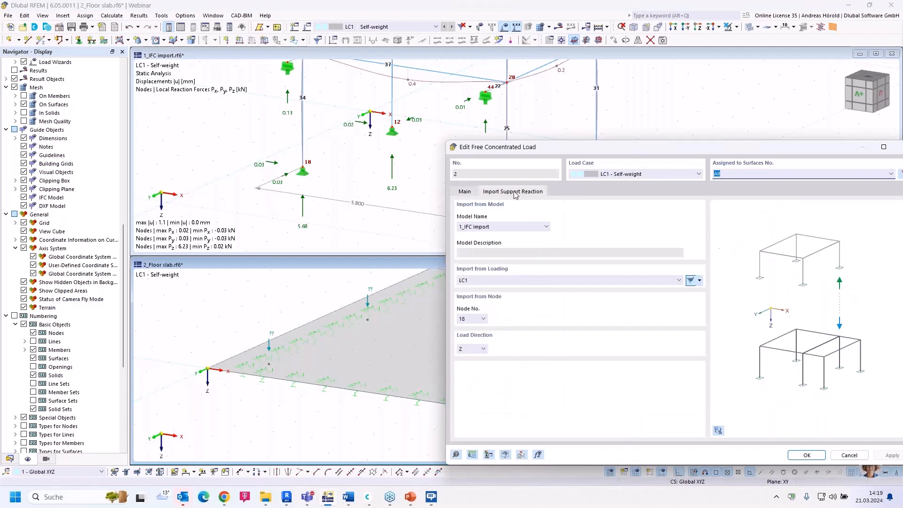
pyautogui.click(471, 319)
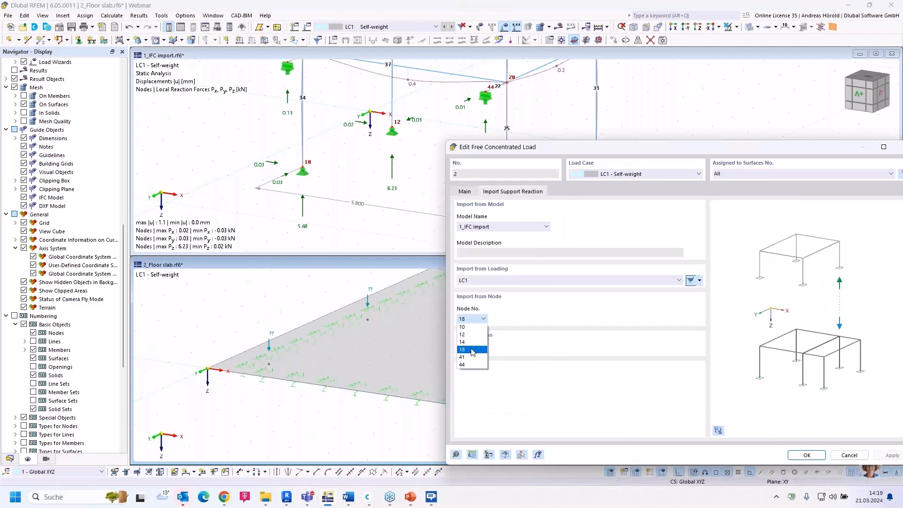
pyautogui.click(470, 328)
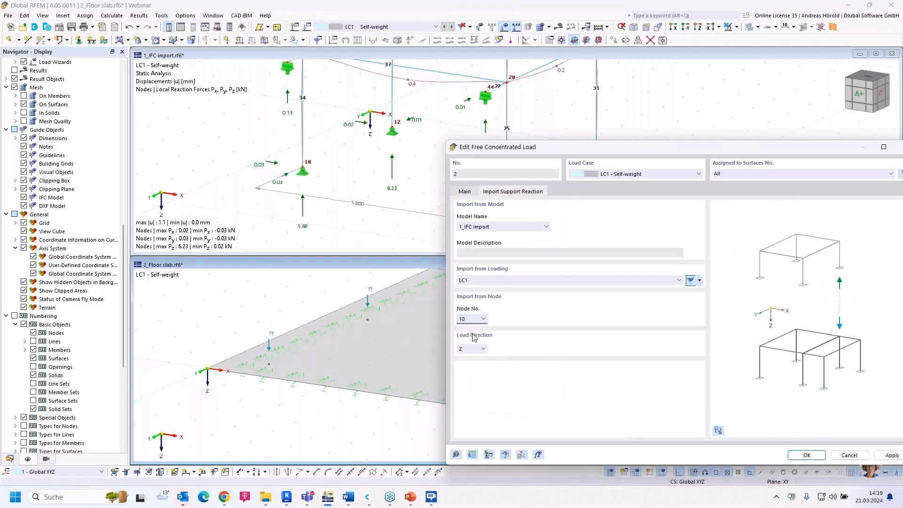
pyautogui.click(807, 456)
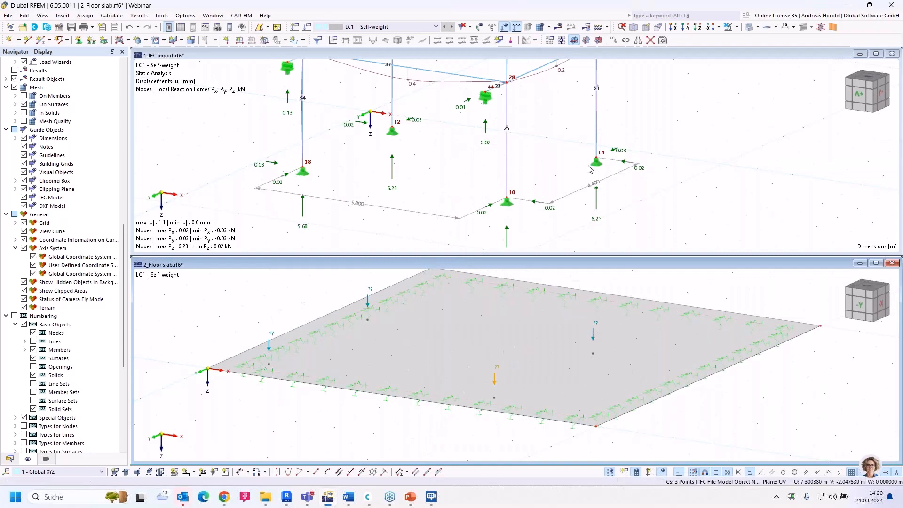
# Assign node 14 as the support reaction source of free concentrated load No. 4.
pyautogui.doubleClick(594, 338)
pyautogui.click(518, 191)
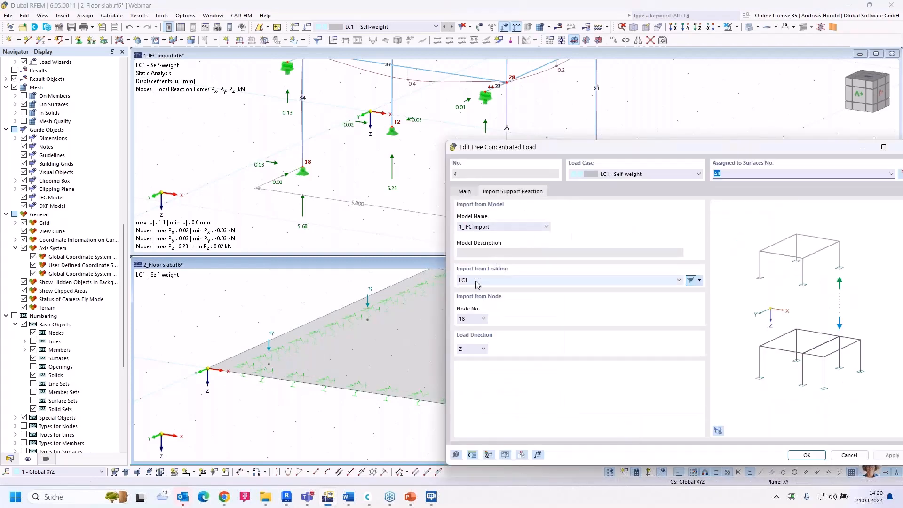
pyautogui.click(476, 319)
pyautogui.click(477, 344)
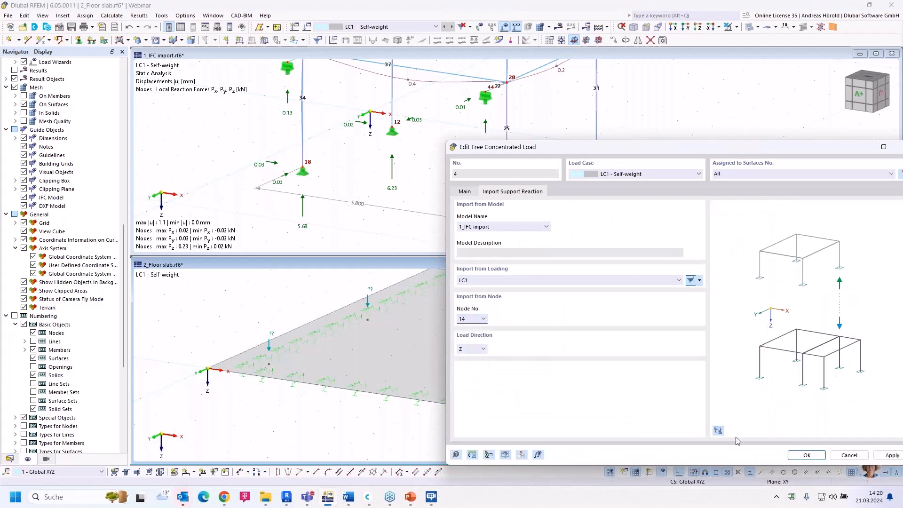
pyautogui.click(807, 455)
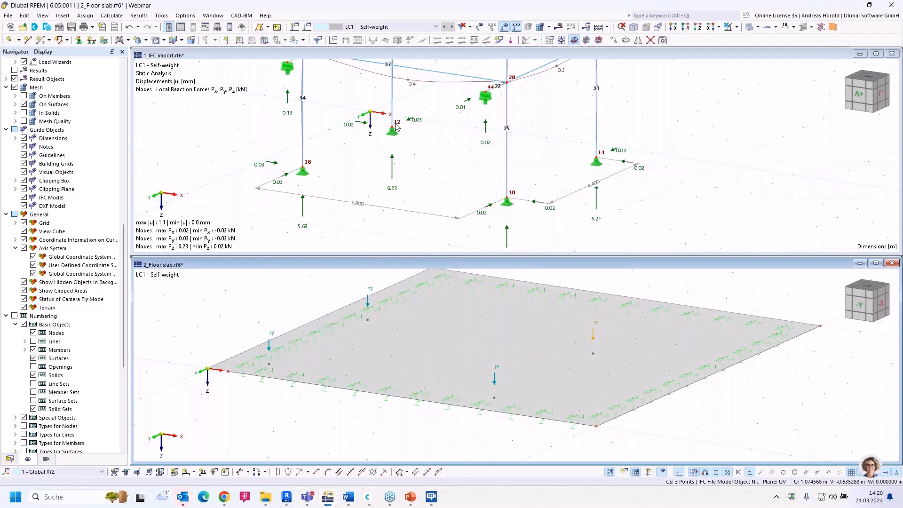
# Change the import node of free concentrated load No. 3 to node 12.
pyautogui.doubleClick(370, 303)
pyautogui.click(525, 192)
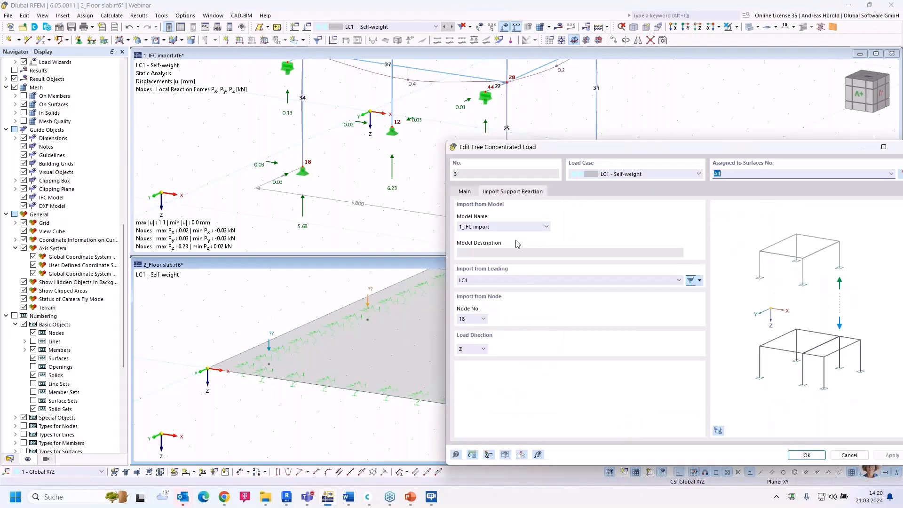
pyautogui.click(477, 319)
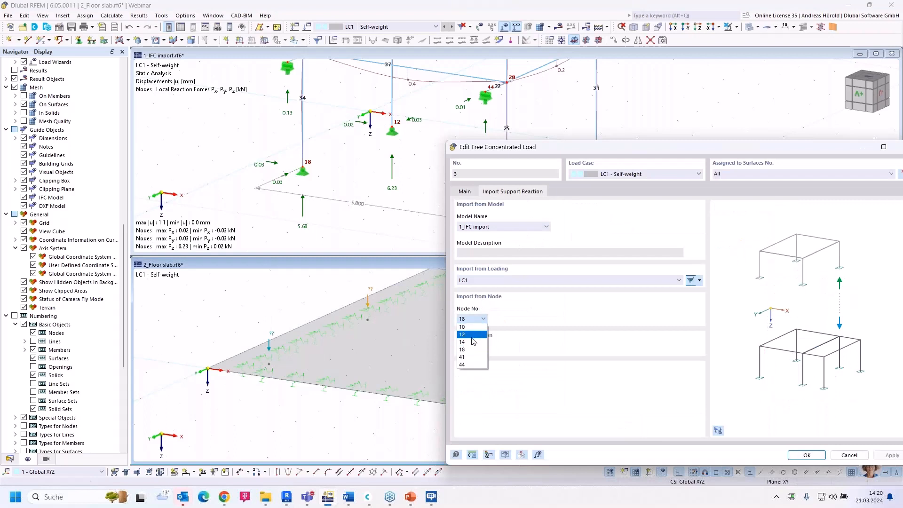
pyautogui.click(473, 338)
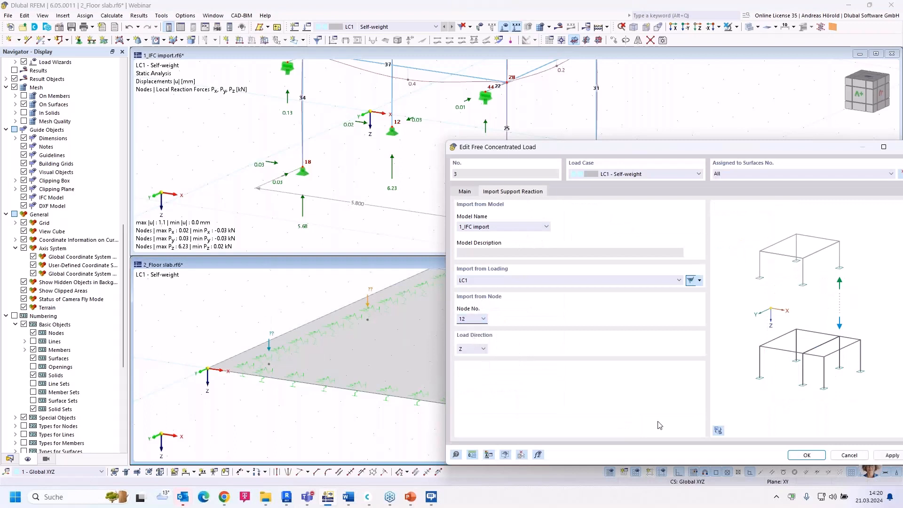
pyautogui.click(806, 456)
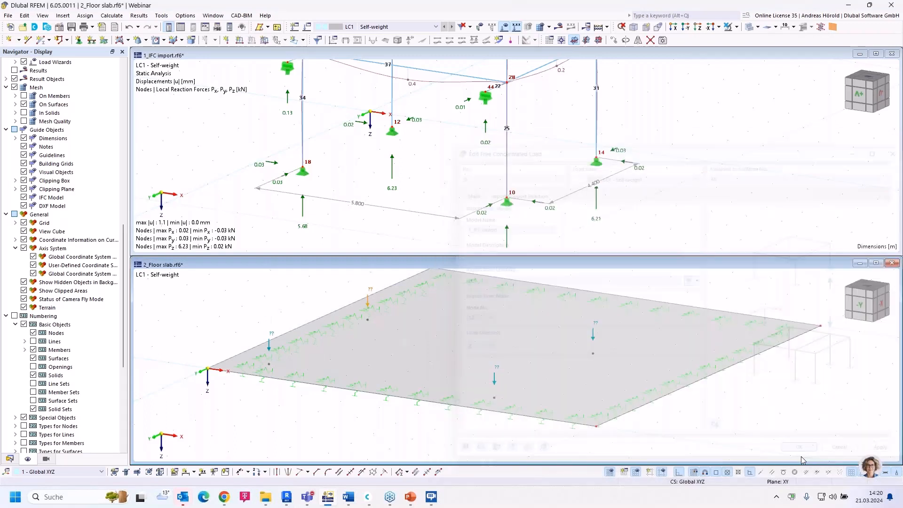
# Calculate and show the floor slab's LC1 results, and compare its imported load values with the steel frame's support reactions.
pyautogui.click(559, 28)
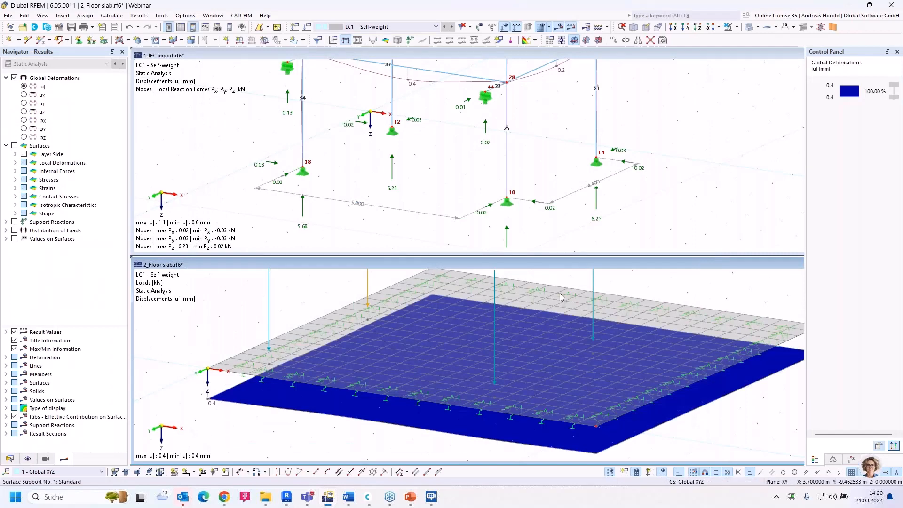
pyautogui.scroll(-3, 519, 323)
pyautogui.moveTo(519, 323); pyautogui.dragTo(529, 364, button='middle')
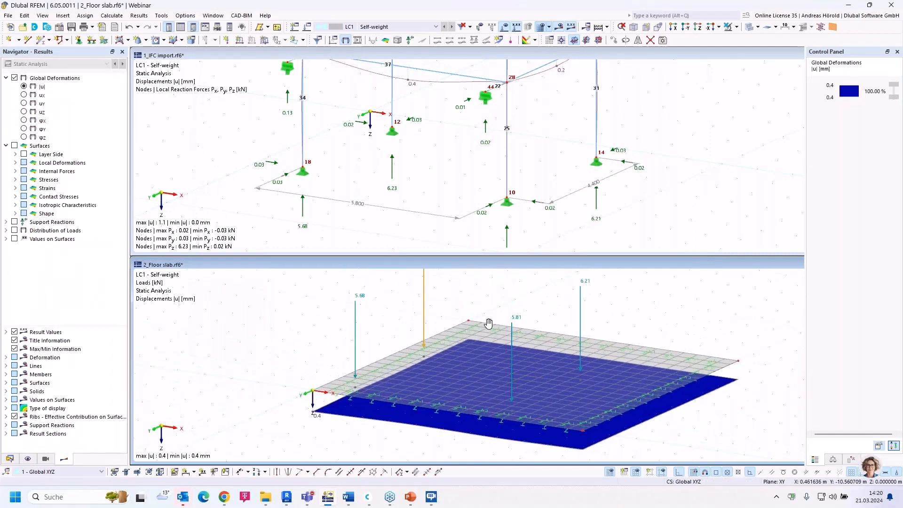
pyautogui.moveTo(489, 319); pyautogui.dragTo(482, 347, button='middle')
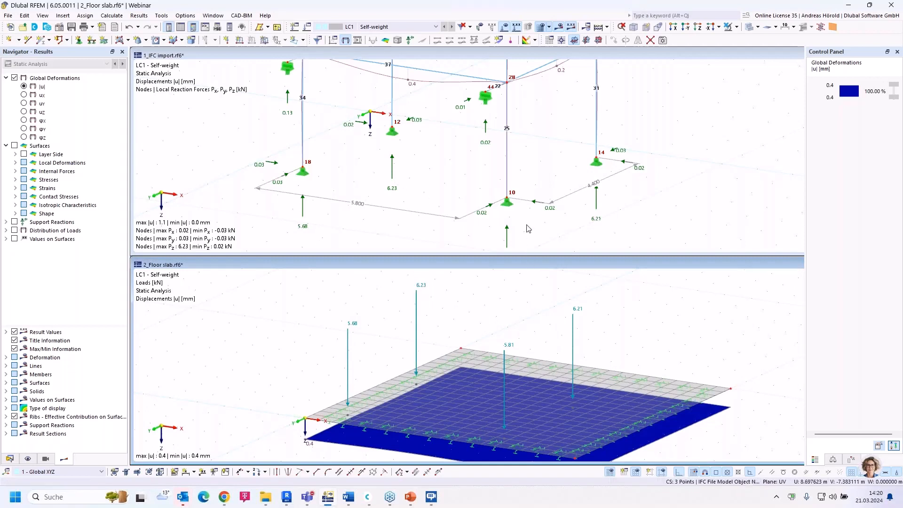
pyautogui.scroll(-1, 522, 194)
pyautogui.moveTo(521, 190); pyautogui.dragTo(515, 144, button='middle')
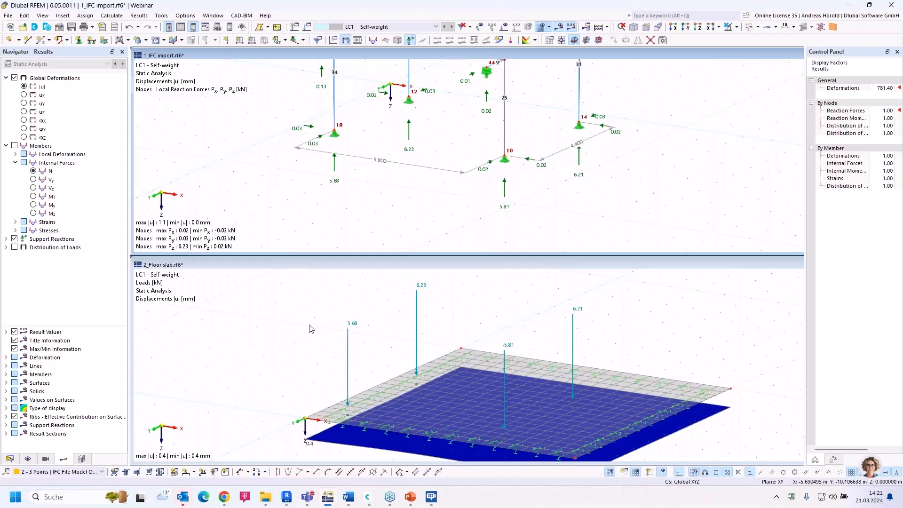
# Examine the object assignment settings of the Import Support Reactions Load Wizard, and close it without creating an import.
pyautogui.click(64, 17)
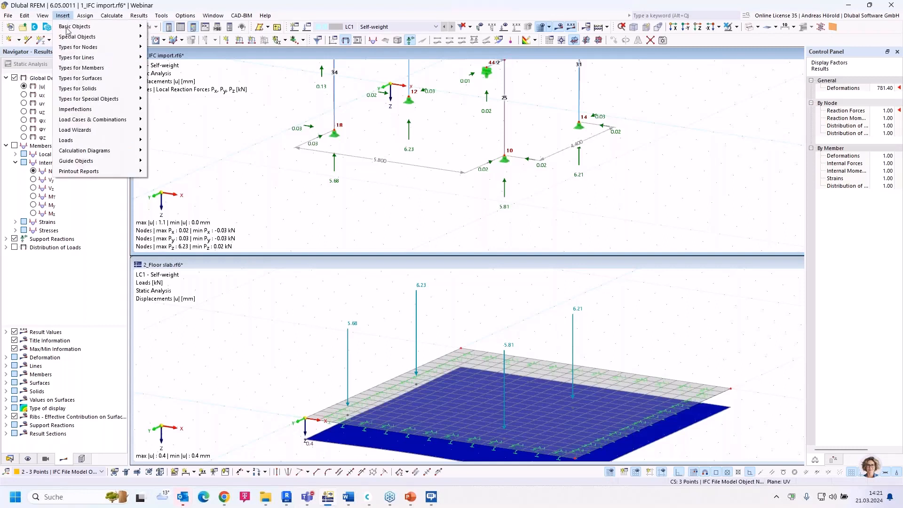
pyautogui.moveTo(108, 132)
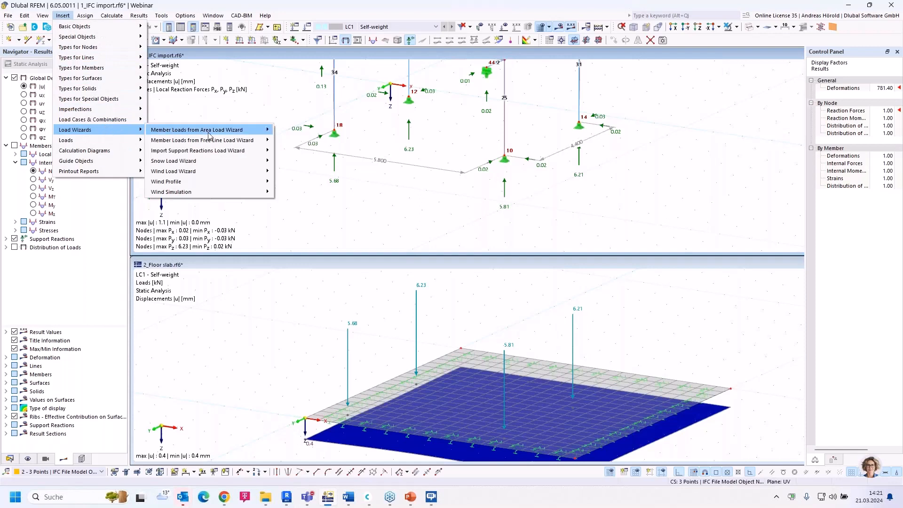
pyautogui.moveTo(213, 155)
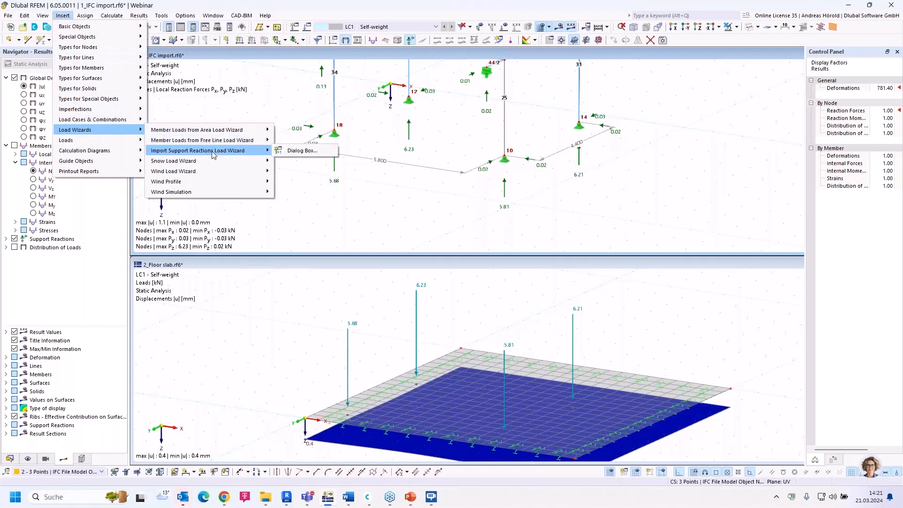
pyautogui.click(292, 151)
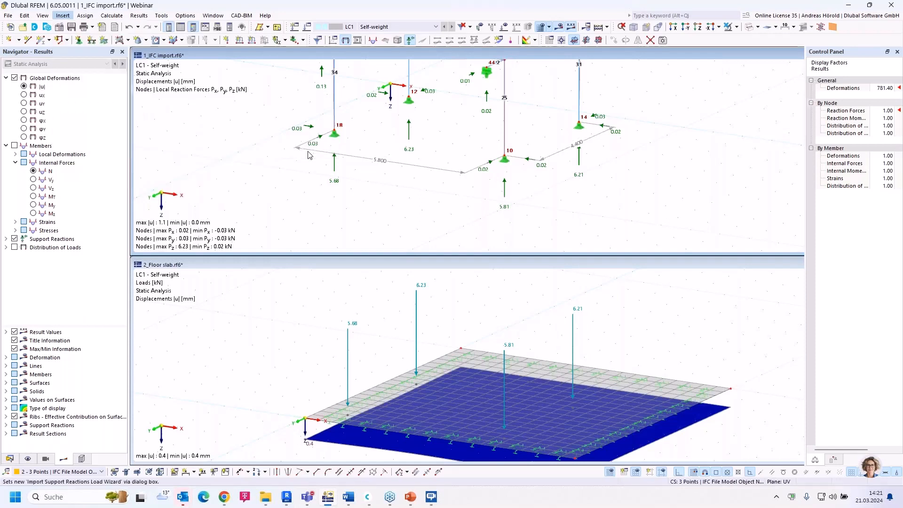
pyautogui.click(349, 116)
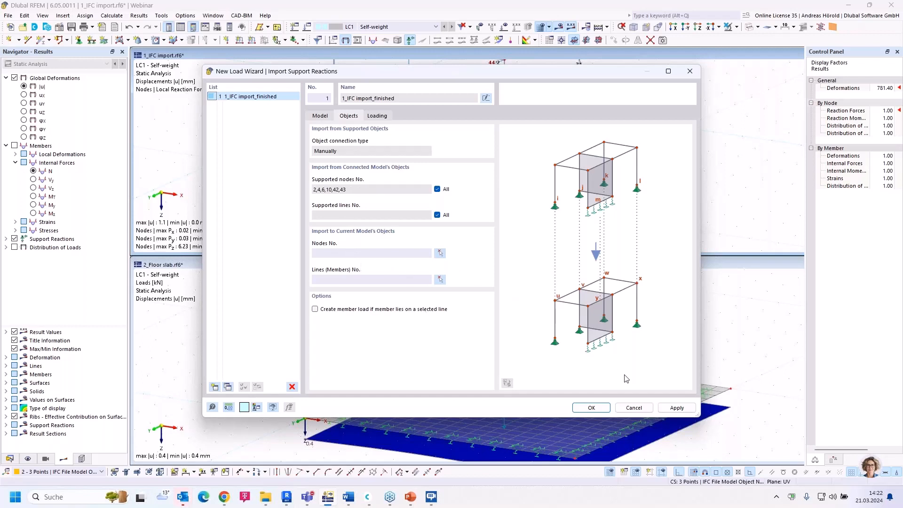
pyautogui.click(634, 409)
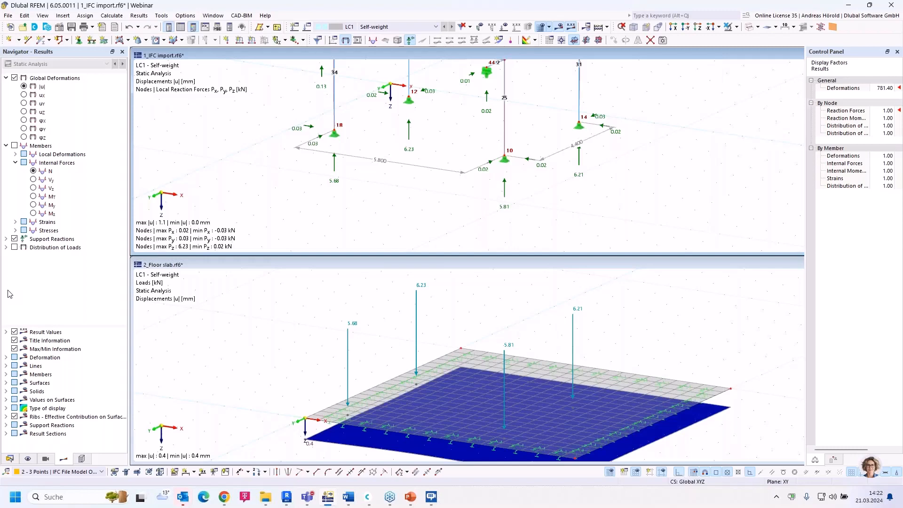
# Switch to Dlubal Center and open the model 3_notch beam from the Webinar project.
pyautogui.click(368, 497)
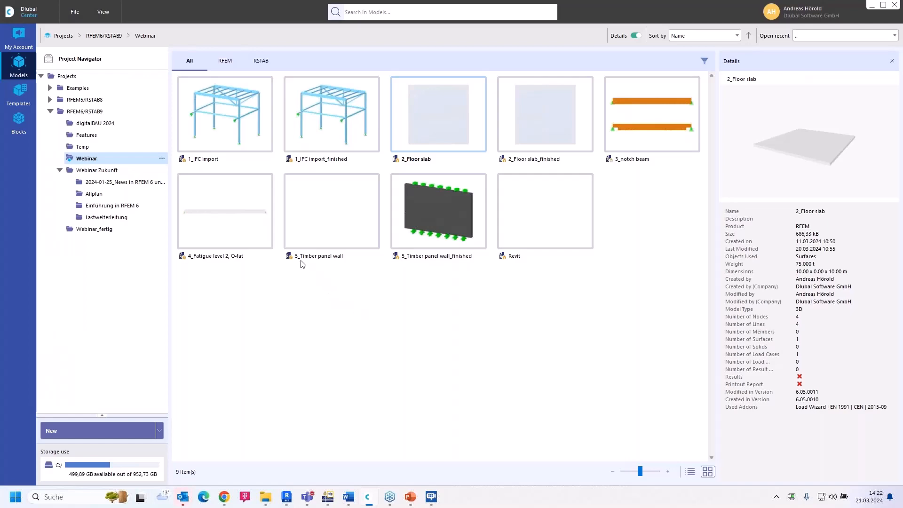
pyautogui.doubleClick(666, 115)
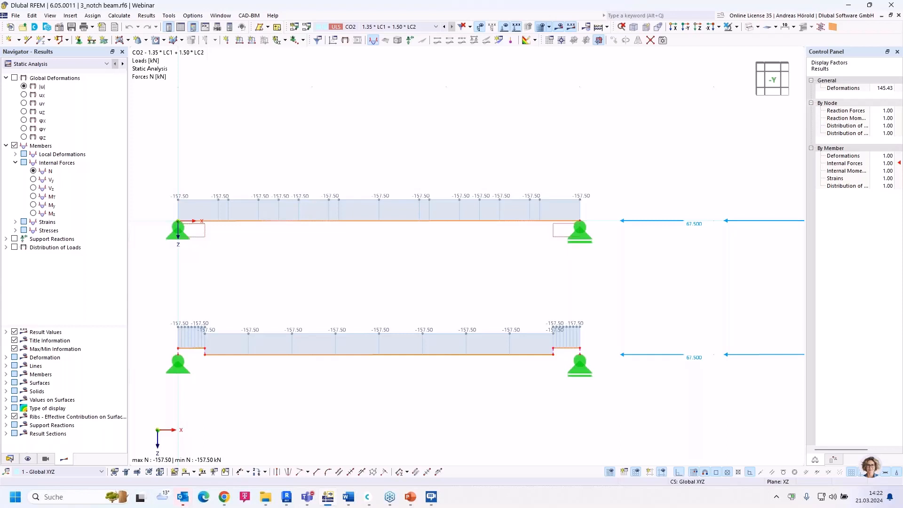
pyautogui.moveTo(400, 271); pyautogui.dragTo(435, 264, button='middle')
pyautogui.scroll(-2, 395, 269)
pyautogui.scroll(1, 395, 269)
pyautogui.scroll(1, 395, 270)
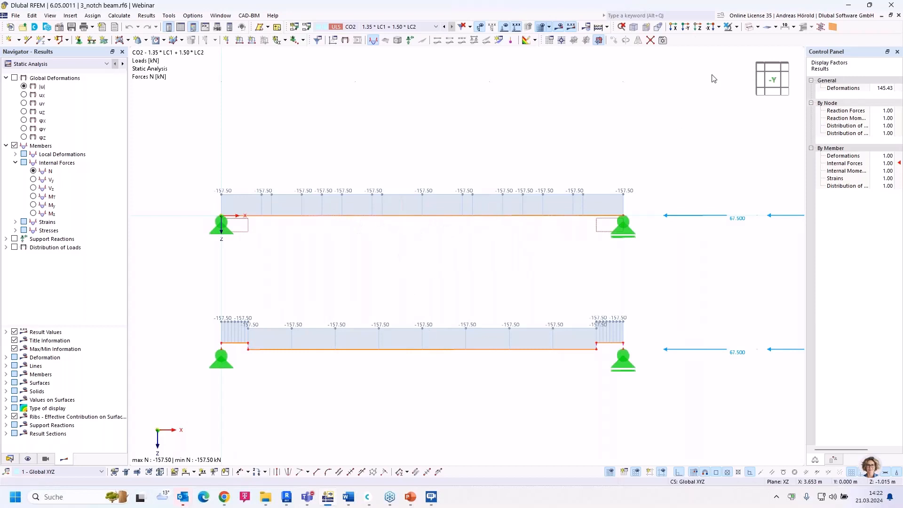
# Display the notched beams as a solid model and return them to wireframe display.
pyautogui.click(758, 26)
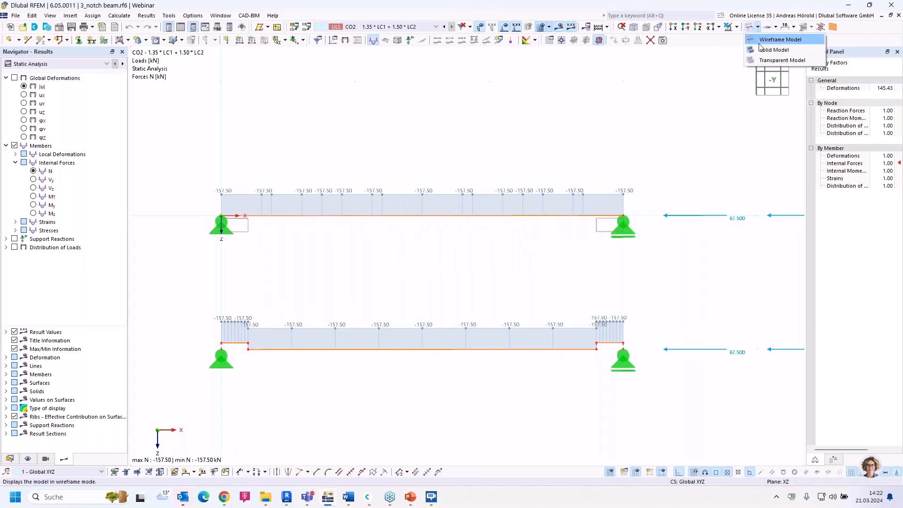
pyautogui.click(764, 49)
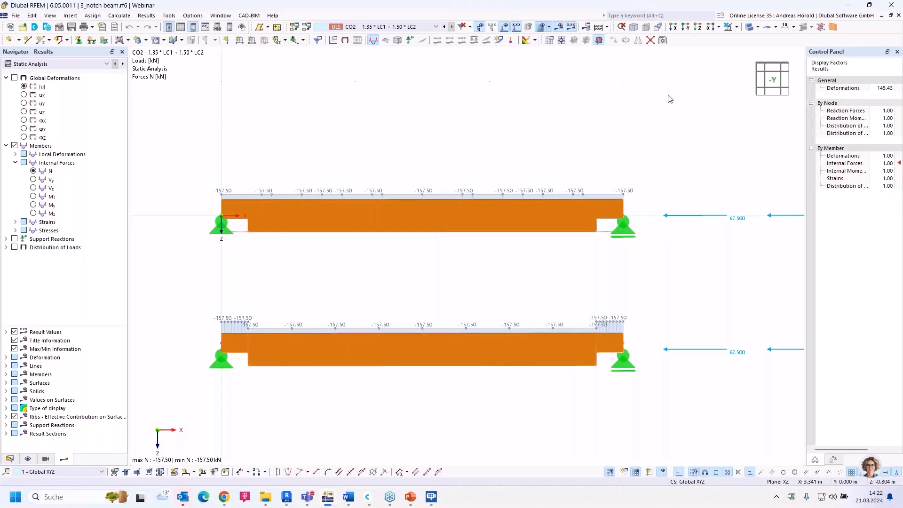
pyautogui.click(757, 27)
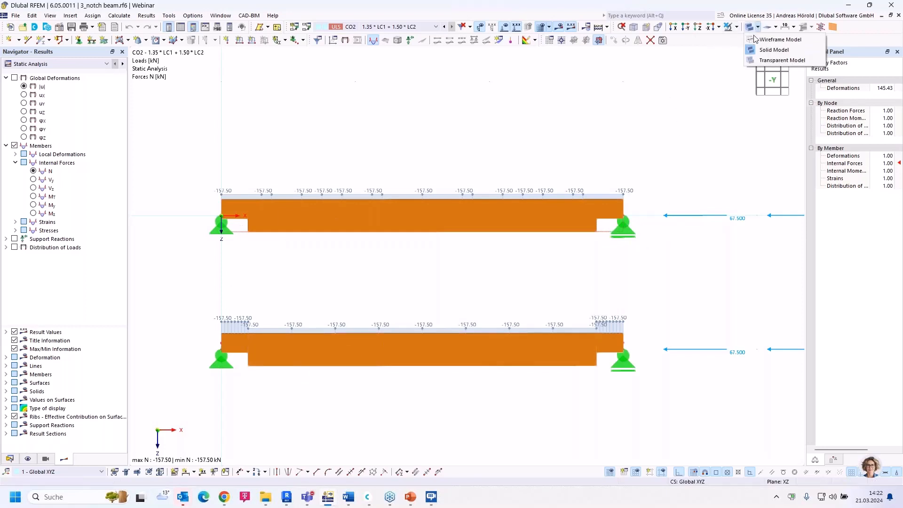
pyautogui.click(762, 40)
# Examine the axial force N diagrams on both beams and the member layout at the lower beam's left notch.
pyautogui.scroll(2, 440, 210)
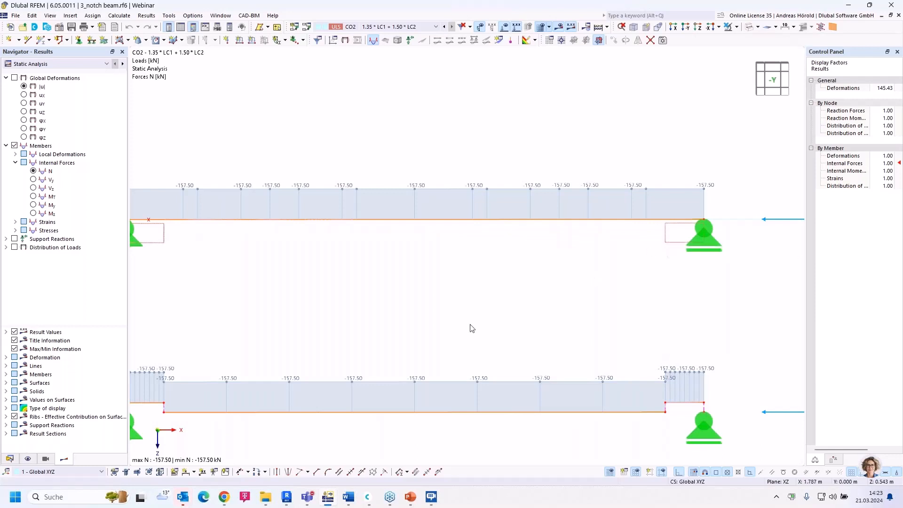
pyautogui.scroll(-2, 470, 327)
pyautogui.scroll(2, 233, 385)
pyautogui.scroll(4, 233, 385)
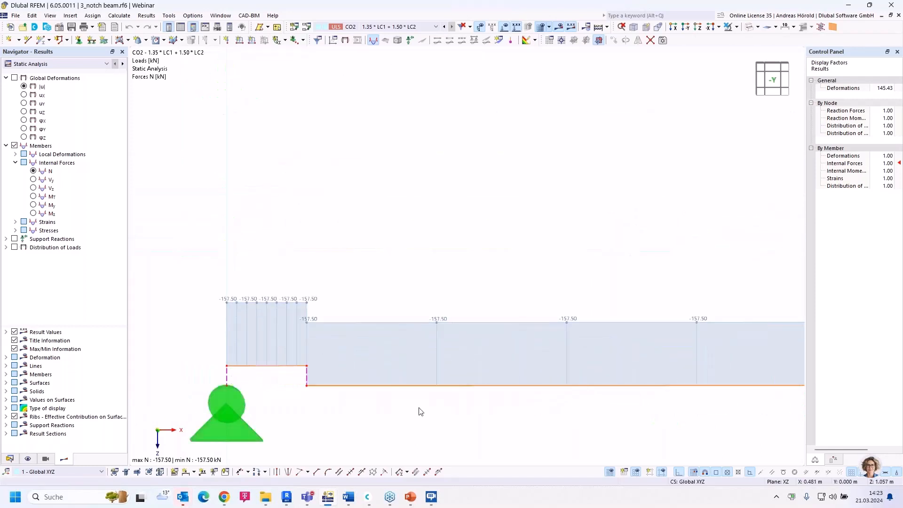
pyautogui.moveTo(222, 367); pyautogui.dragTo(273, 362, button='middle')
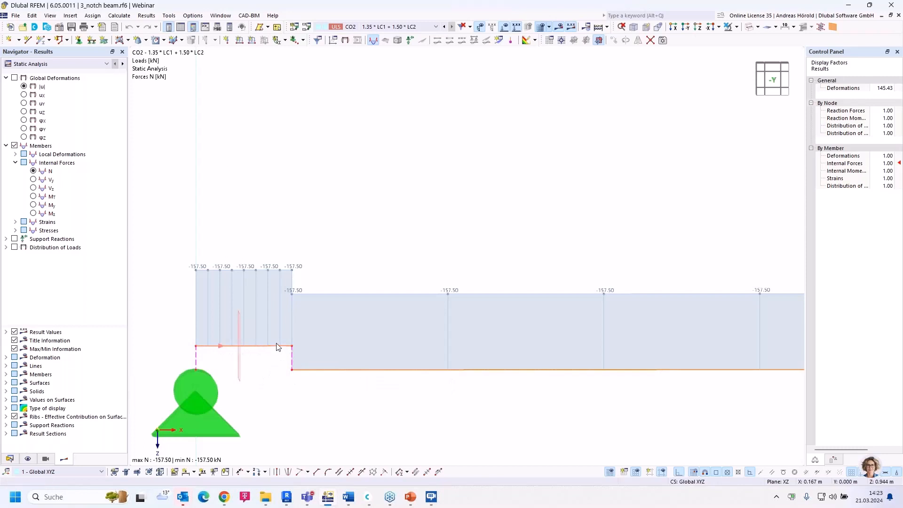
pyautogui.scroll(-3, 377, 401)
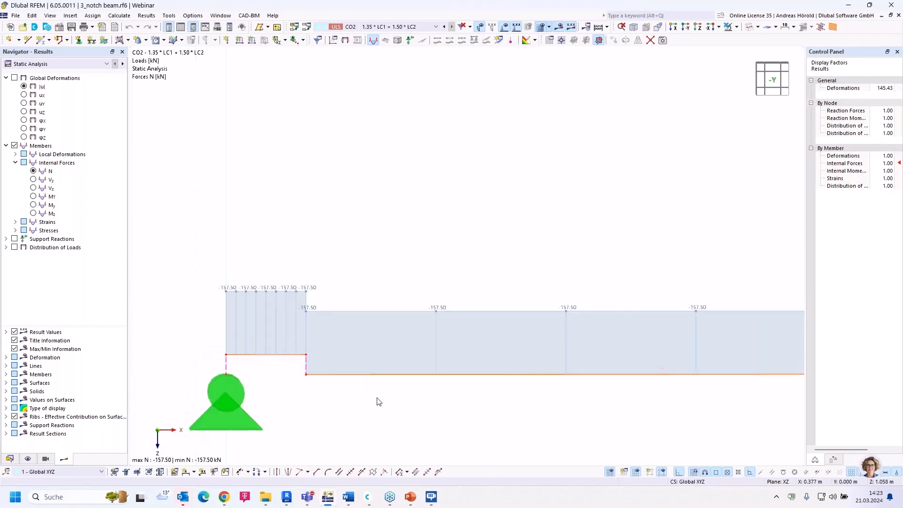
pyautogui.moveTo(431, 390); pyautogui.dragTo(383, 389, button='middle')
pyautogui.scroll(-2, 383, 389)
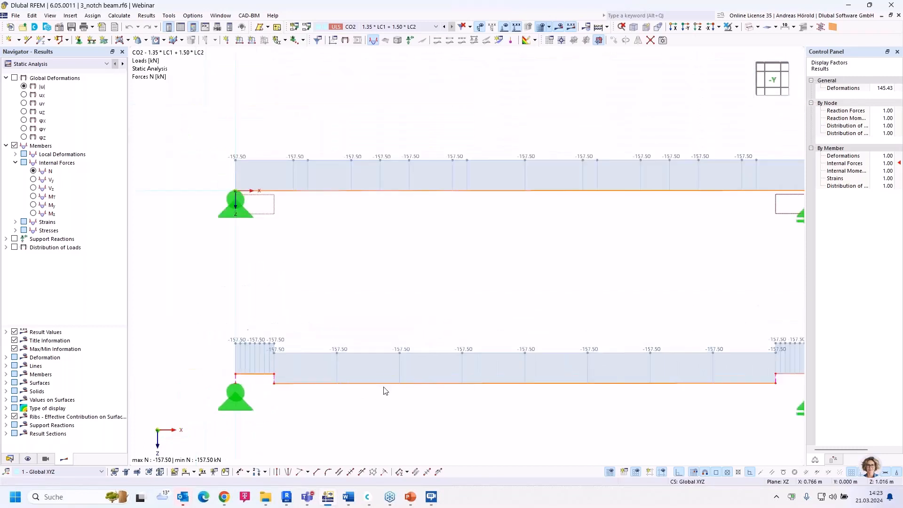
pyautogui.scroll(-1, 367, 383)
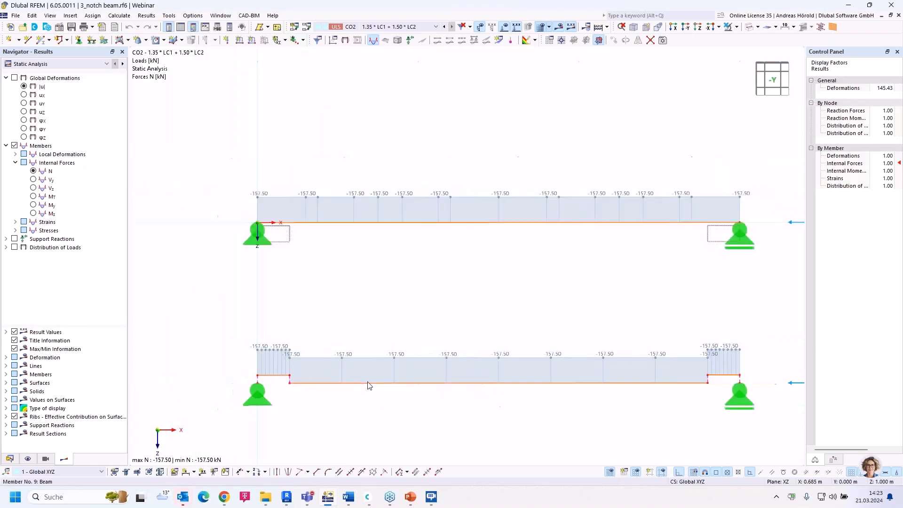
pyautogui.scroll(-1, 626, 325)
pyautogui.moveTo(625, 324); pyautogui.dragTo(528, 303, button='middle')
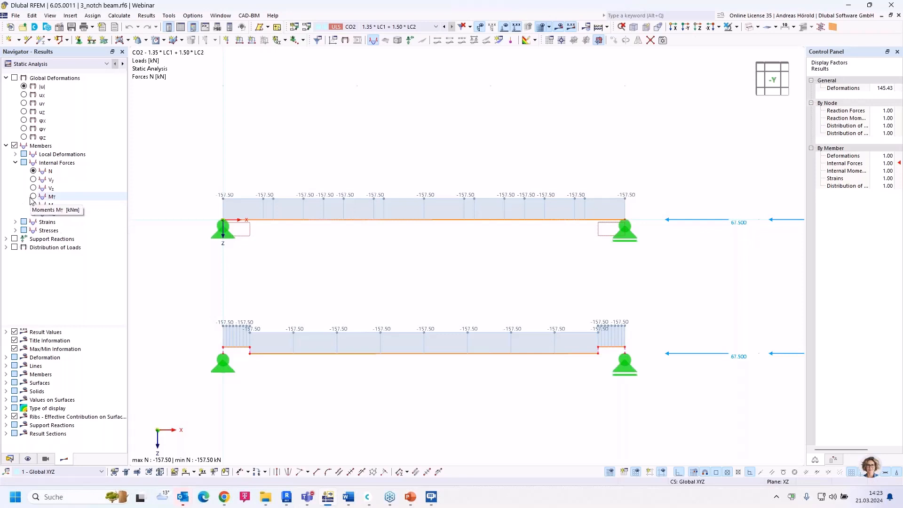
# Inspect the axial loads at the beams' right ends, and display the member moments My.
pyautogui.moveTo(478, 297); pyautogui.dragTo(362, 298, button='middle')
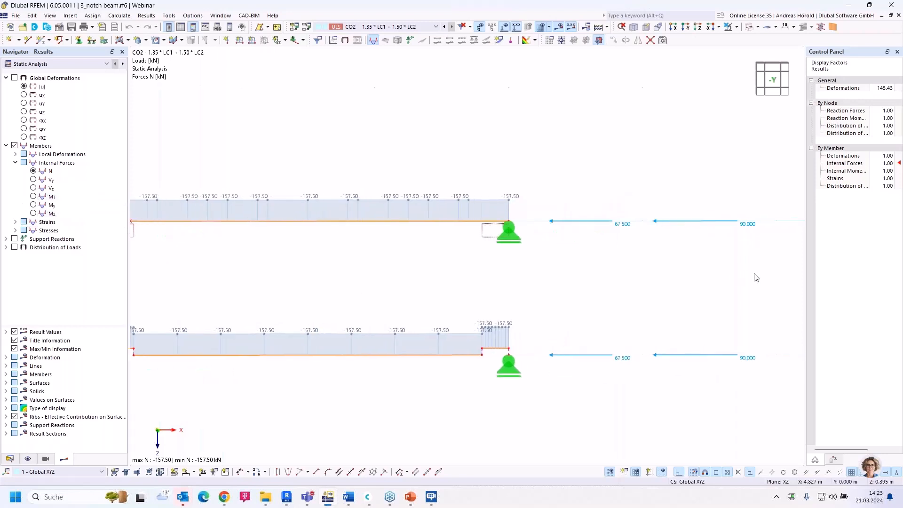
pyautogui.scroll(-3, 362, 264)
pyautogui.moveTo(334, 259); pyautogui.dragTo(403, 262, button='middle')
pyautogui.scroll(4, 403, 262)
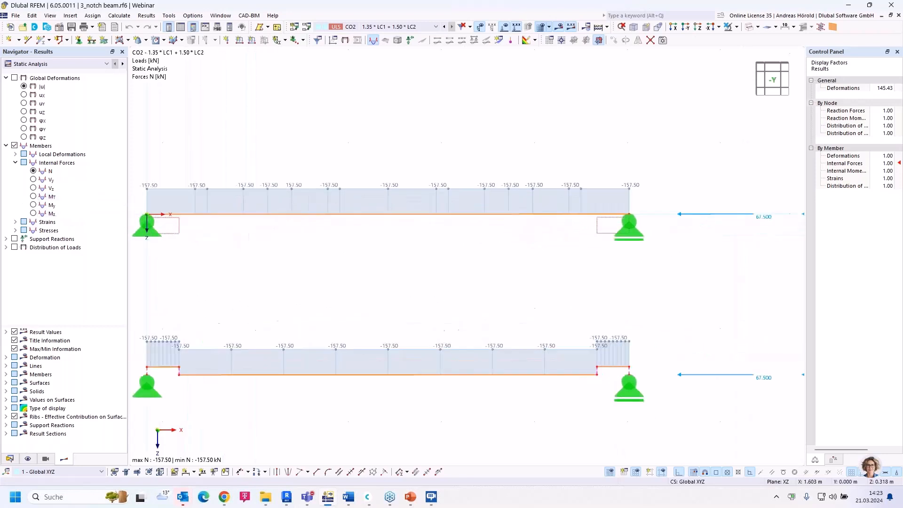
pyautogui.scroll(-3, 392, 259)
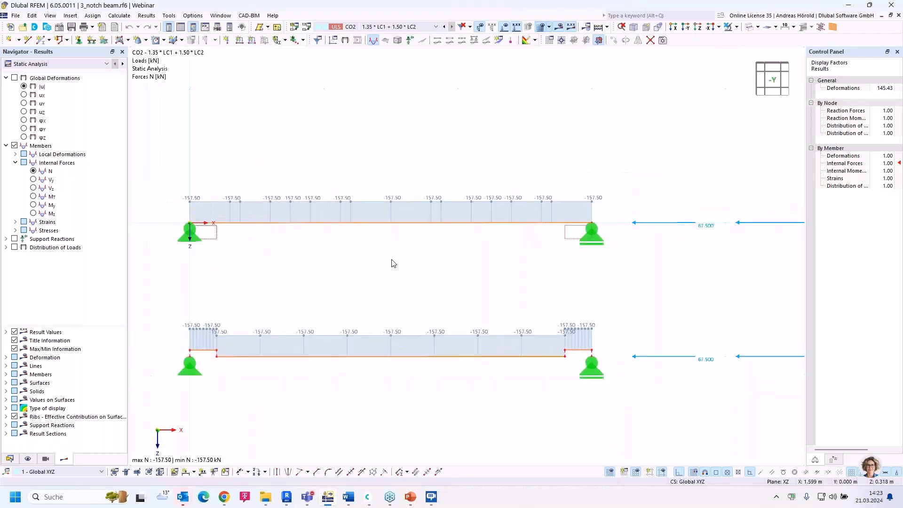
pyautogui.click(29, 207)
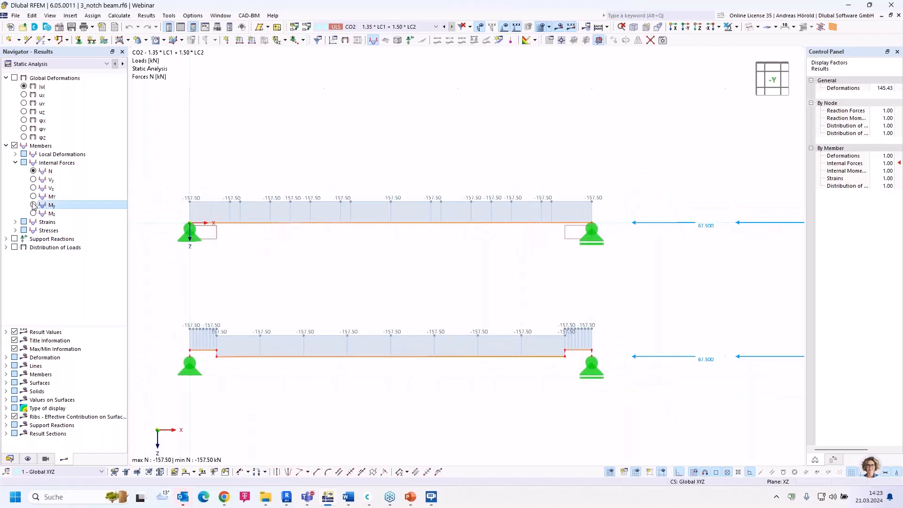
pyautogui.click(33, 205)
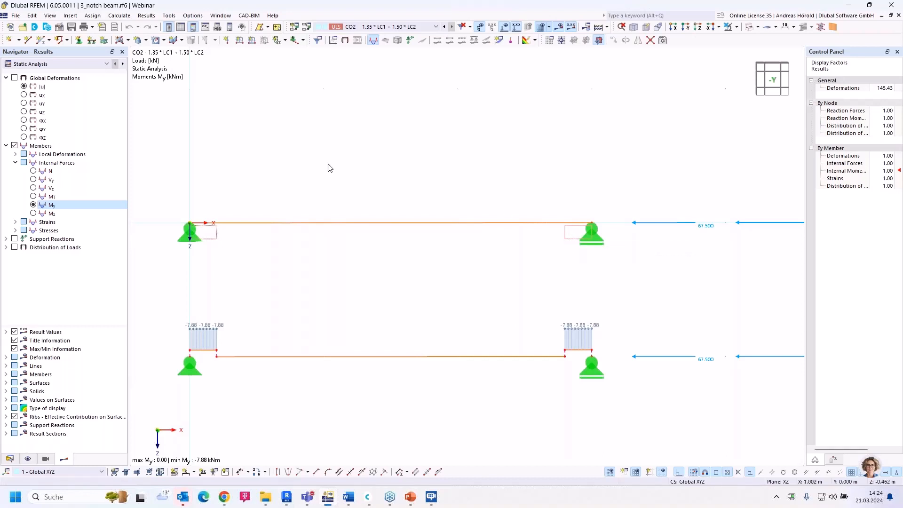
# Review the start notch and end notch parameters in member 1's local section reduction, and close the member without changes.
pyautogui.doubleClick(363, 226)
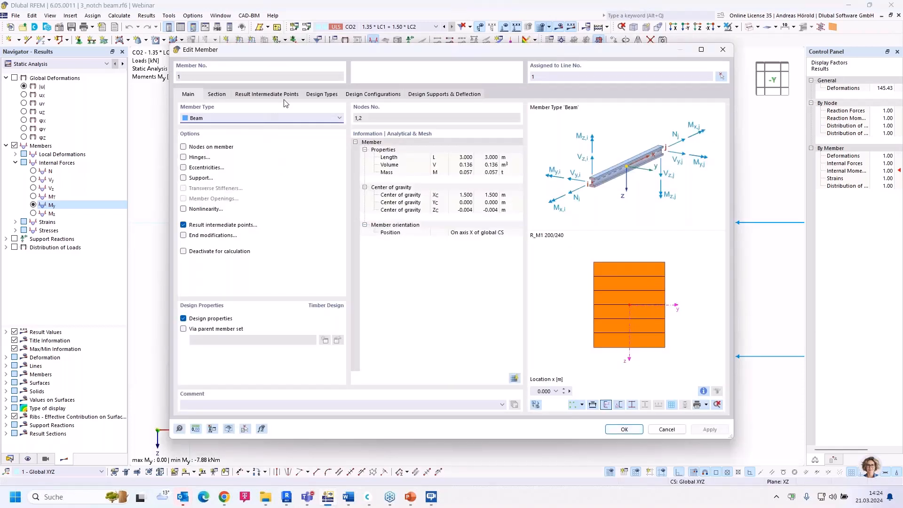
pyautogui.click(332, 95)
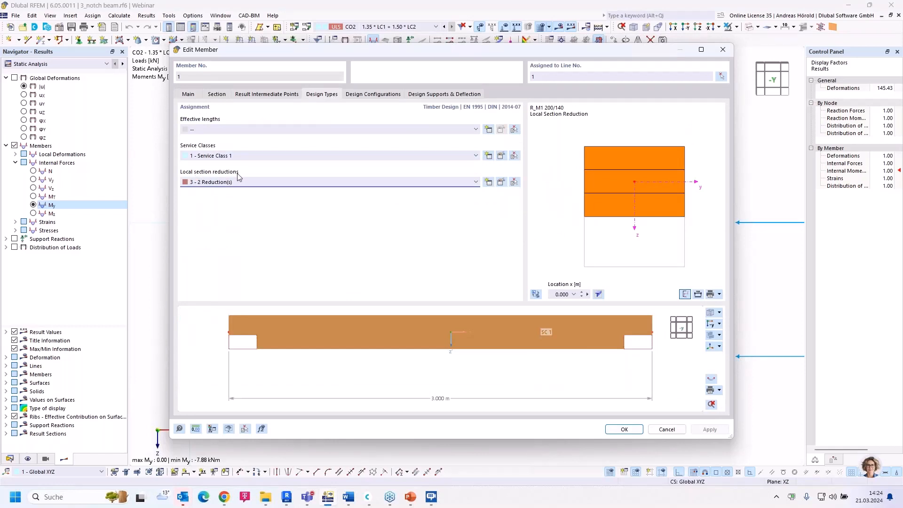
pyautogui.click(501, 182)
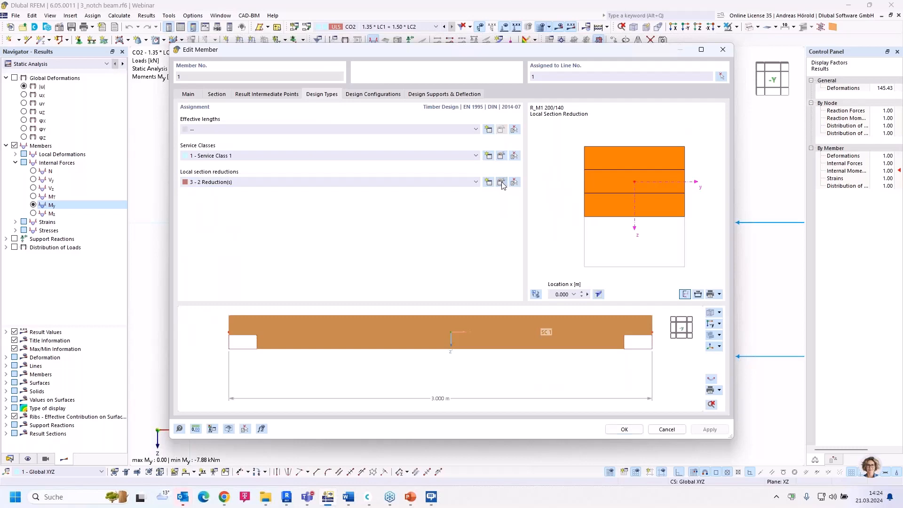
pyautogui.click(311, 132)
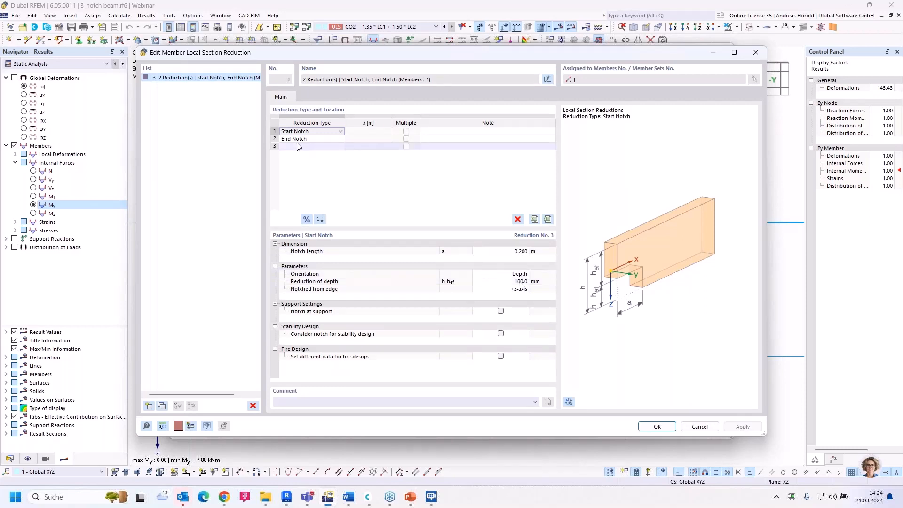
pyautogui.click(314, 140)
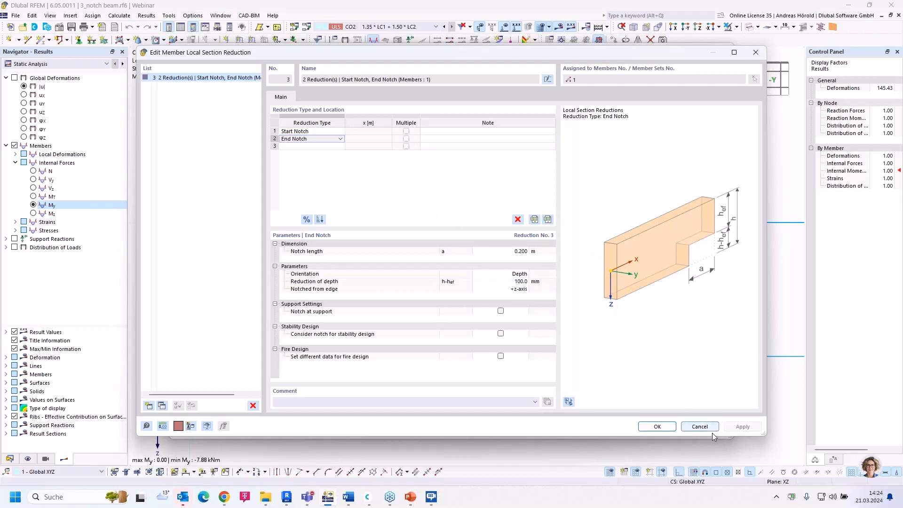
pyautogui.click(699, 426)
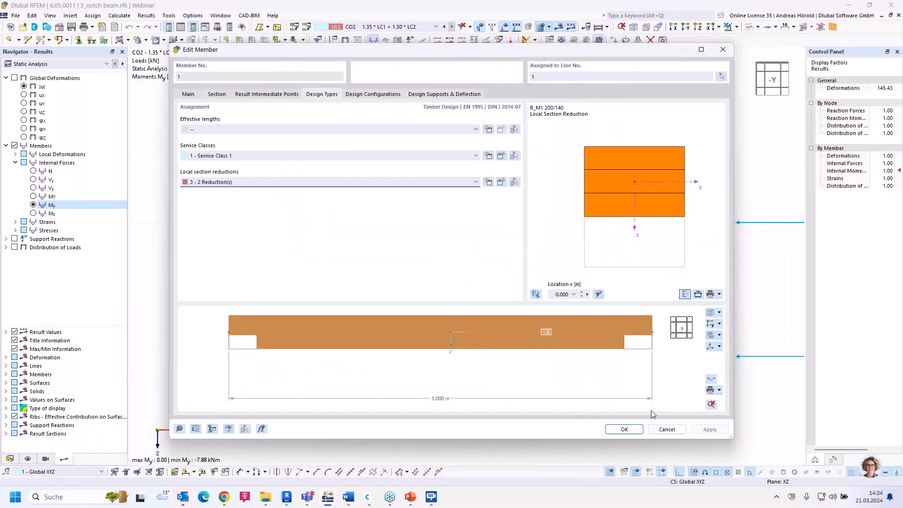
pyautogui.click(666, 430)
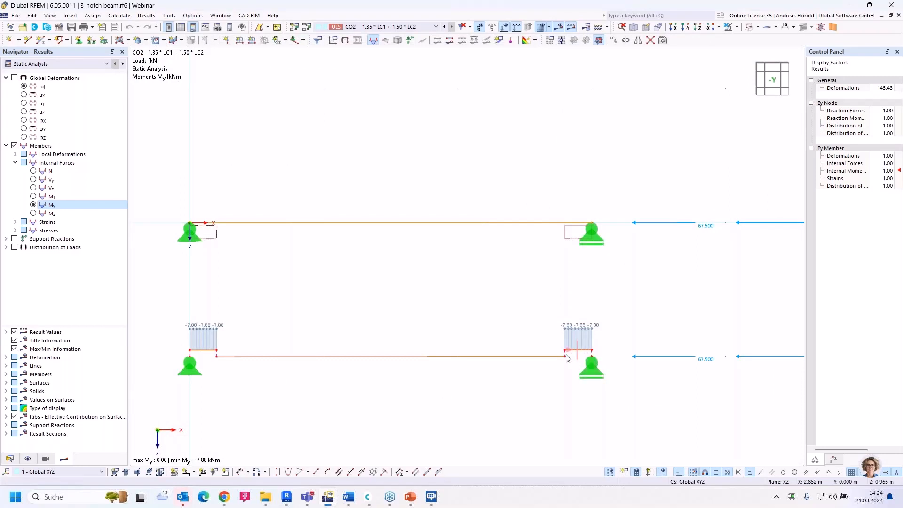
# Examine the My moments and the rigid members at the lower beam's right notch.
pyautogui.scroll(5, 566, 360)
pyautogui.scroll(2, 564, 346)
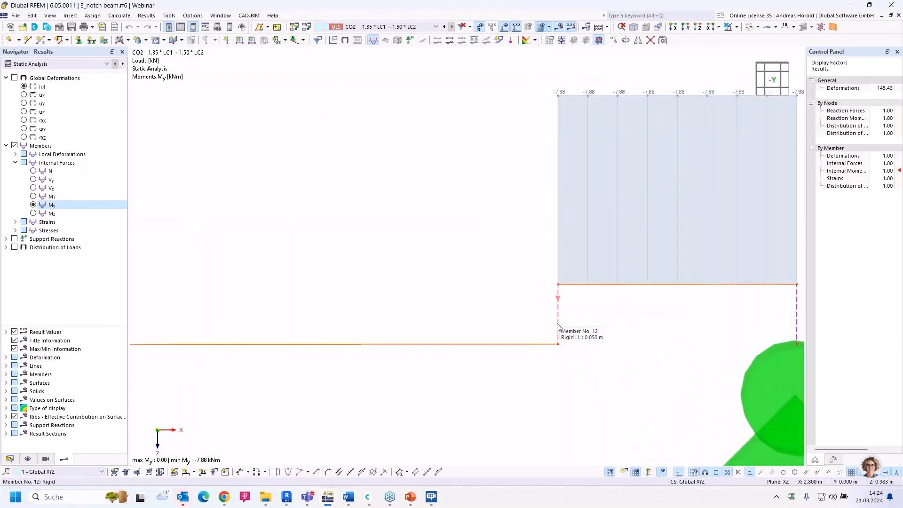
pyautogui.scroll(-2, 541, 348)
pyautogui.scroll(-3, 541, 348)
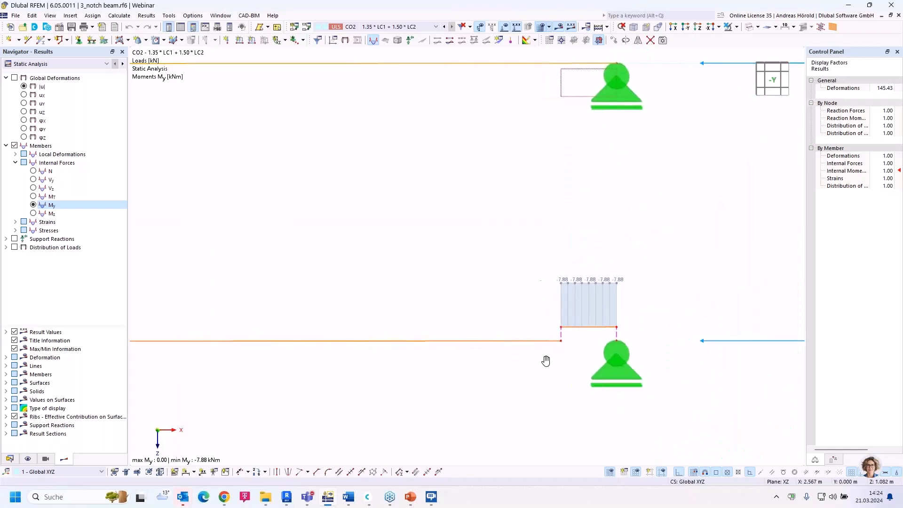
pyautogui.moveTo(394, 348); pyautogui.dragTo(459, 345, button='middle')
pyautogui.scroll(-1, 459, 346)
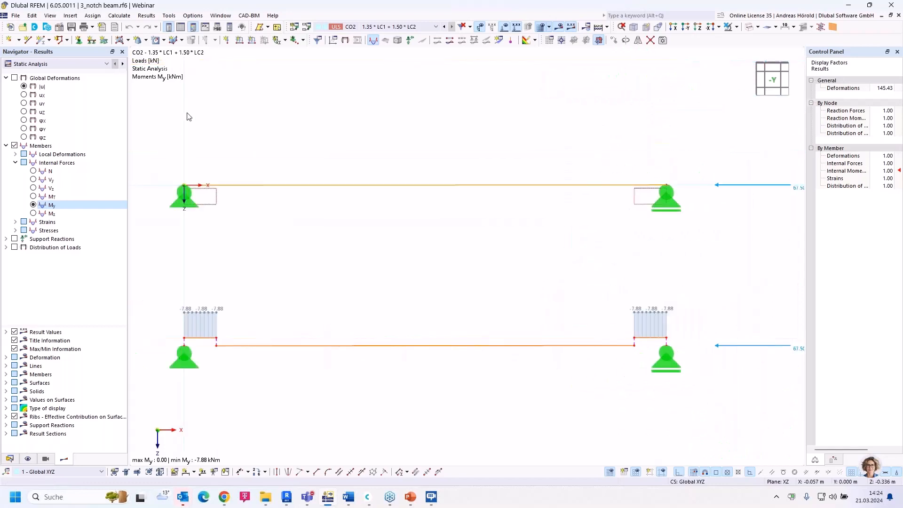
# Show the results table with the Timber Design ratios by member, and enlarge it.
pyautogui.click(181, 29)
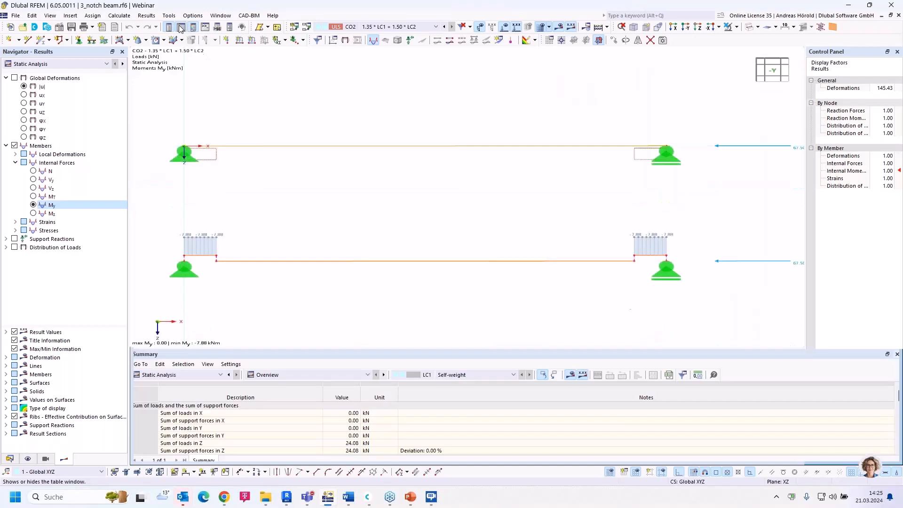
pyautogui.click(185, 376)
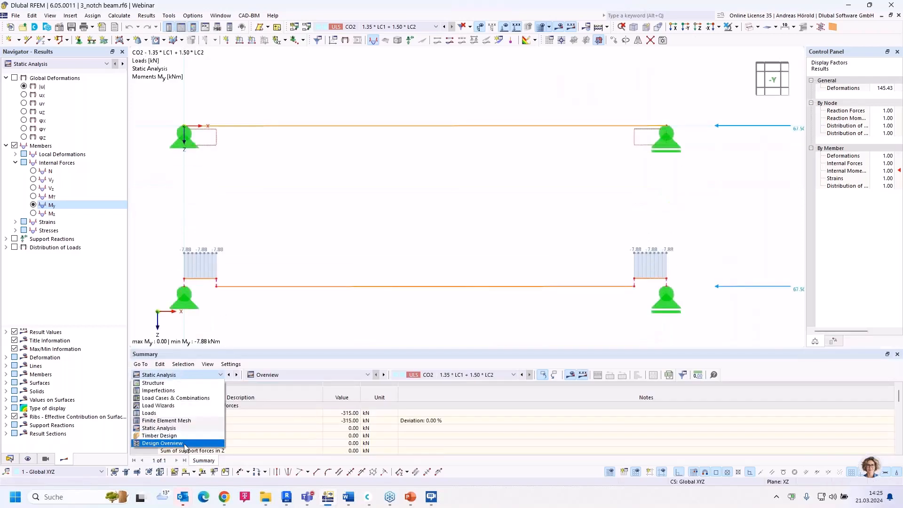
pyautogui.click(188, 443)
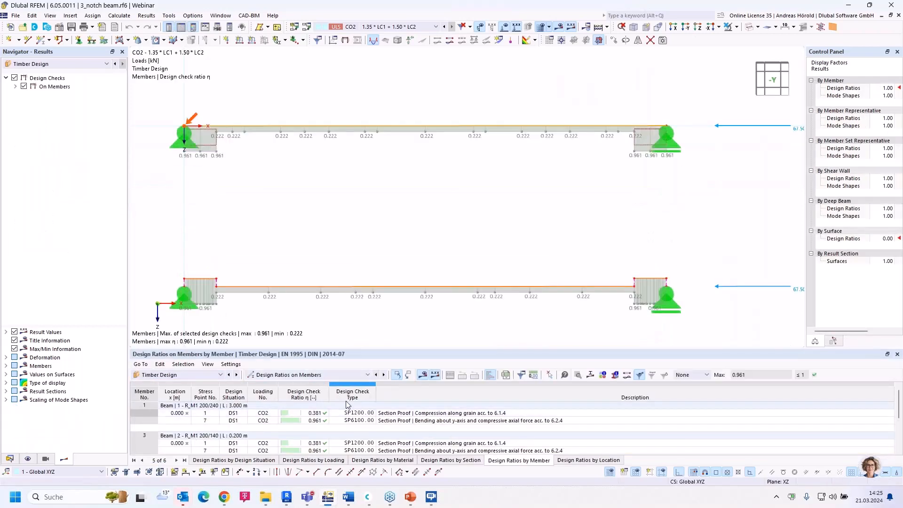
pyautogui.moveTo(400, 336); pyautogui.dragTo(399, 307)
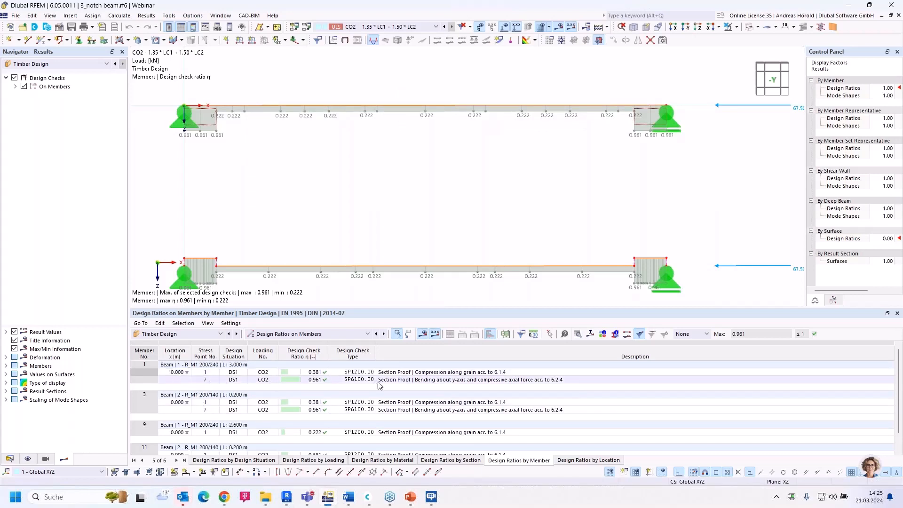
# Review the design check details of member 1's SP6100 check for bending about the y-axis and compressive axial force, and close them.
pyautogui.click(416, 381)
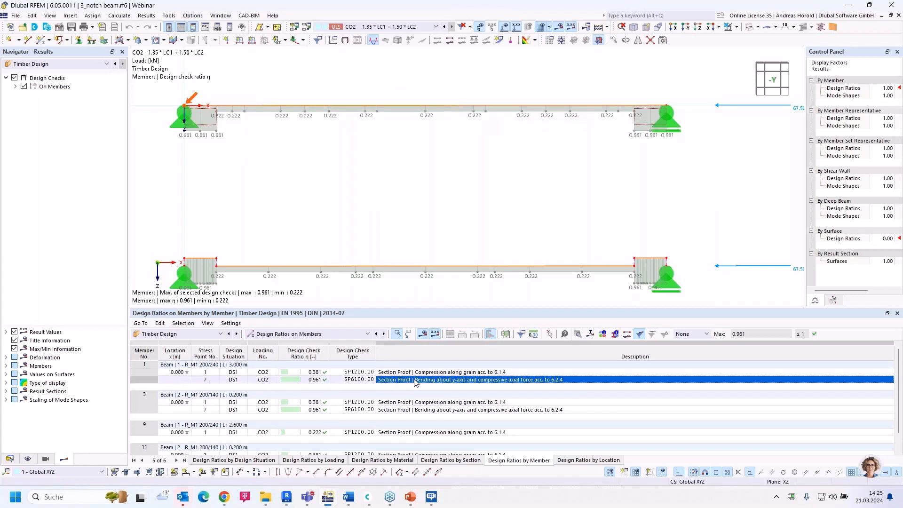
pyautogui.doubleClick(415, 381)
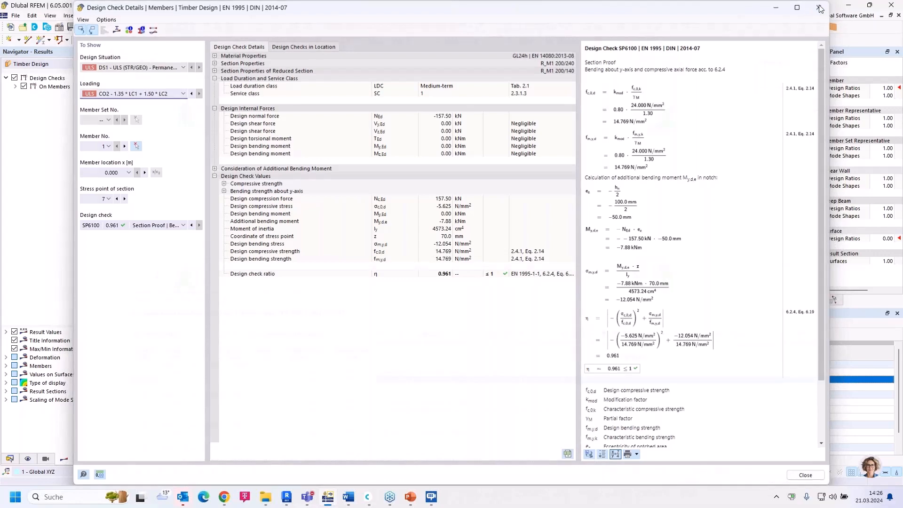
pyautogui.click(819, 8)
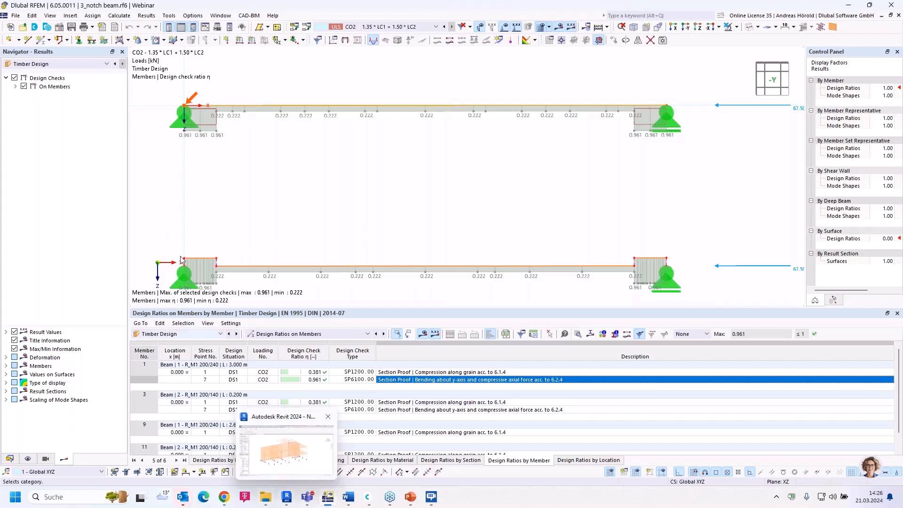
# Switch to Dlubal Center and open the model 4_Fatigue level 2, Q-fat from the Webinar project.
pyautogui.click(369, 499)
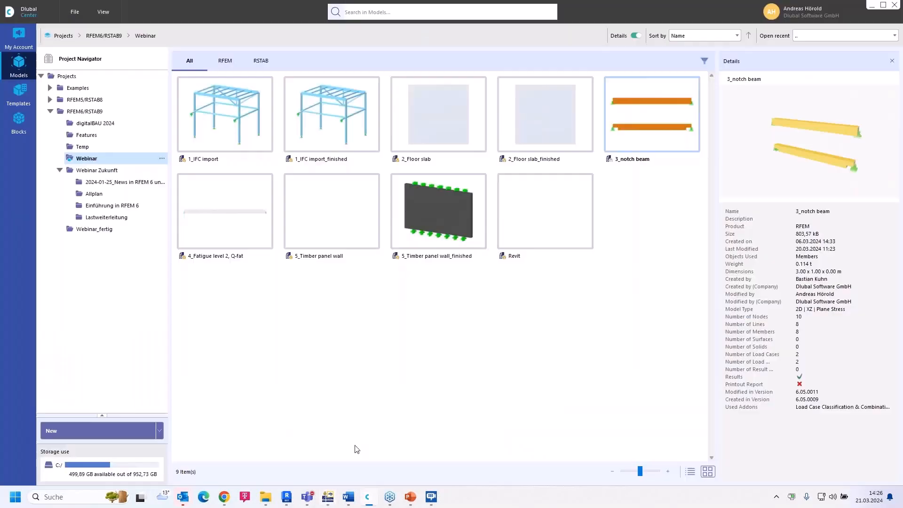
pyautogui.doubleClick(222, 215)
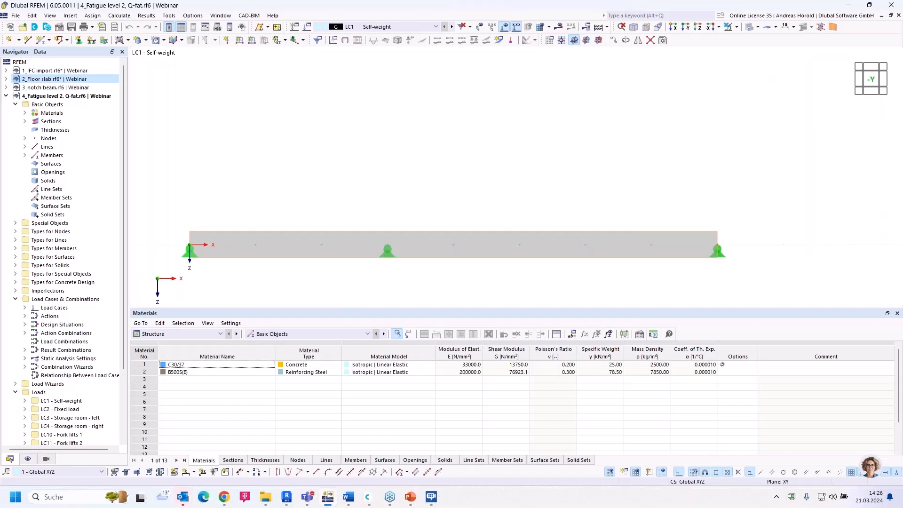
pyautogui.moveTo(220, 212); pyautogui.dragTo(246, 161, button='middle')
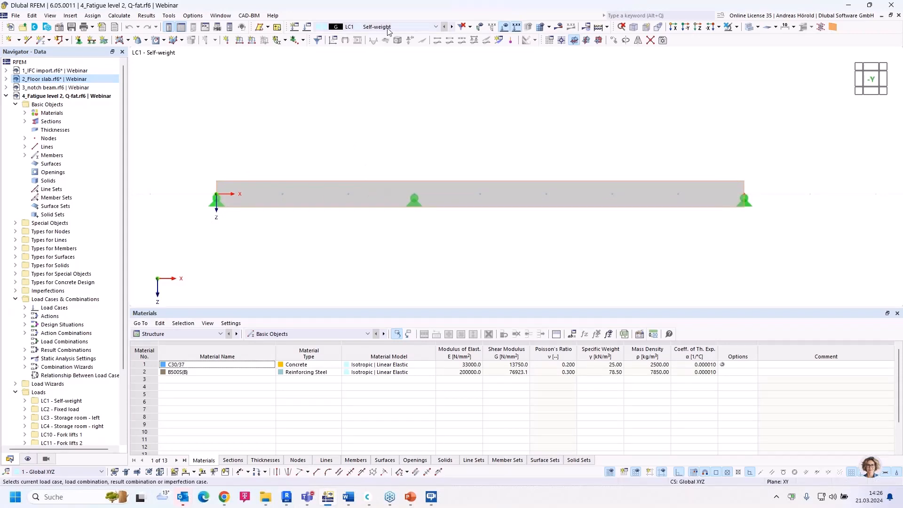
# Page through the loads on the beam from load case LC2 Fixed load to LC15 Fork lifts 6.
pyautogui.click(451, 26)
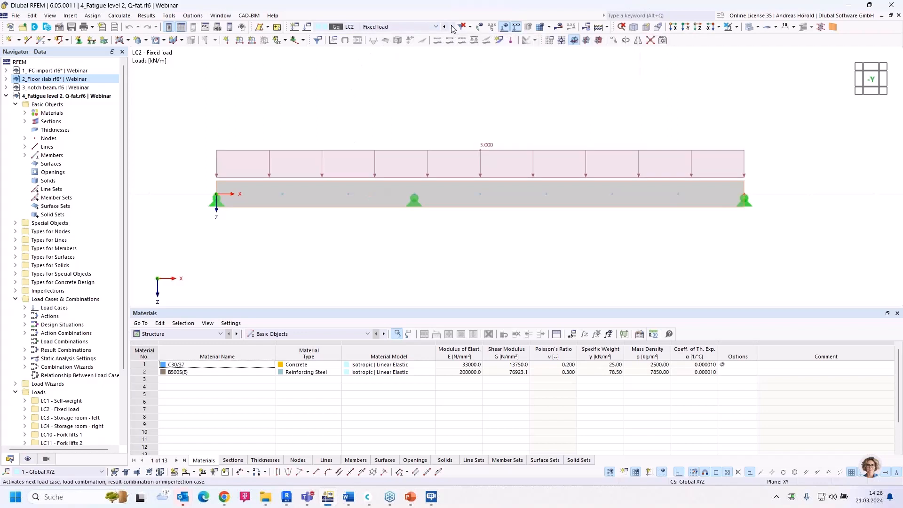
pyautogui.click(452, 27)
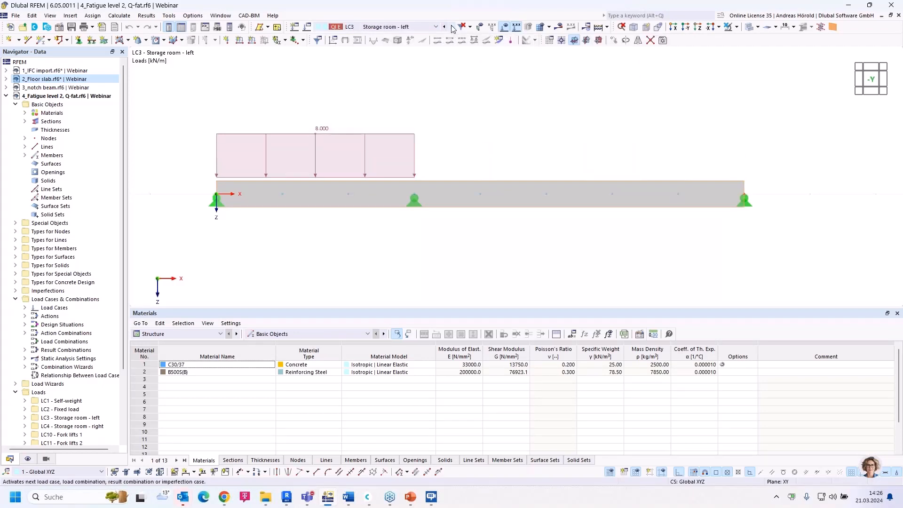
pyautogui.click(452, 27)
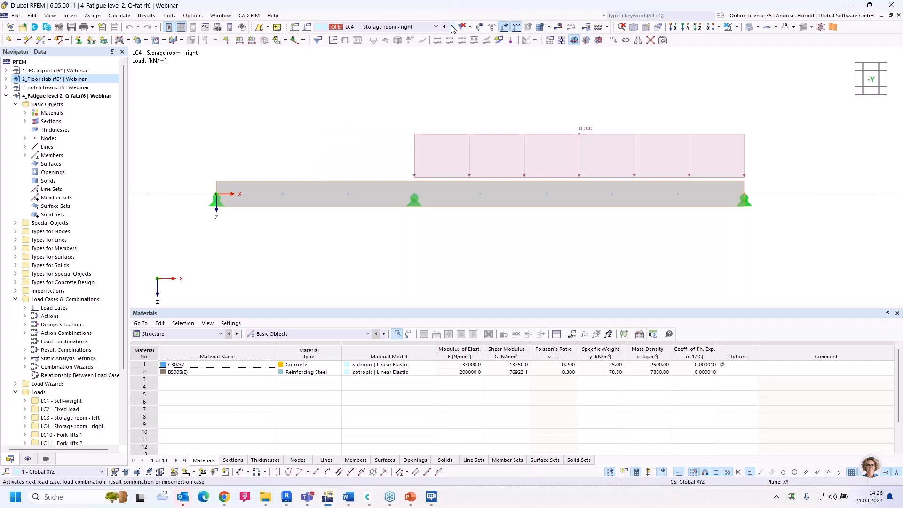
pyautogui.click(452, 27)
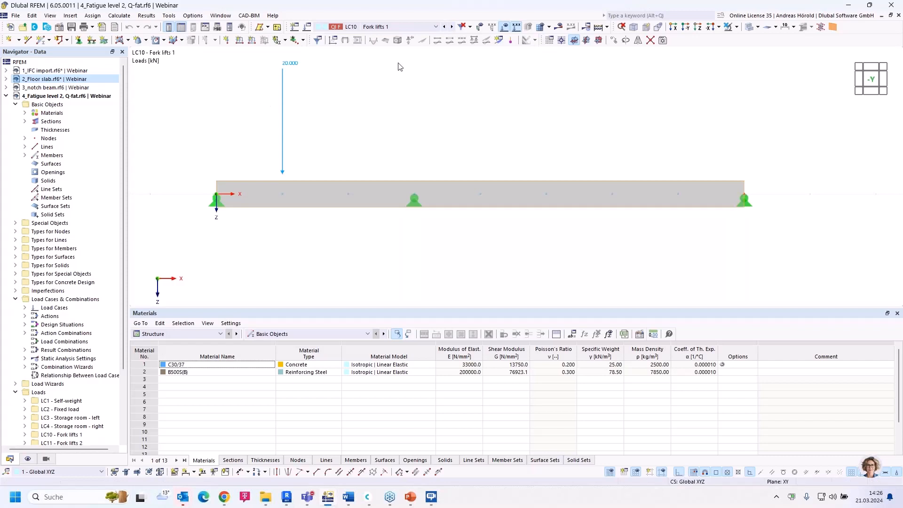
pyautogui.click(452, 26)
pyautogui.click(453, 26)
pyautogui.click(452, 27)
pyautogui.click(453, 27)
pyautogui.click(452, 27)
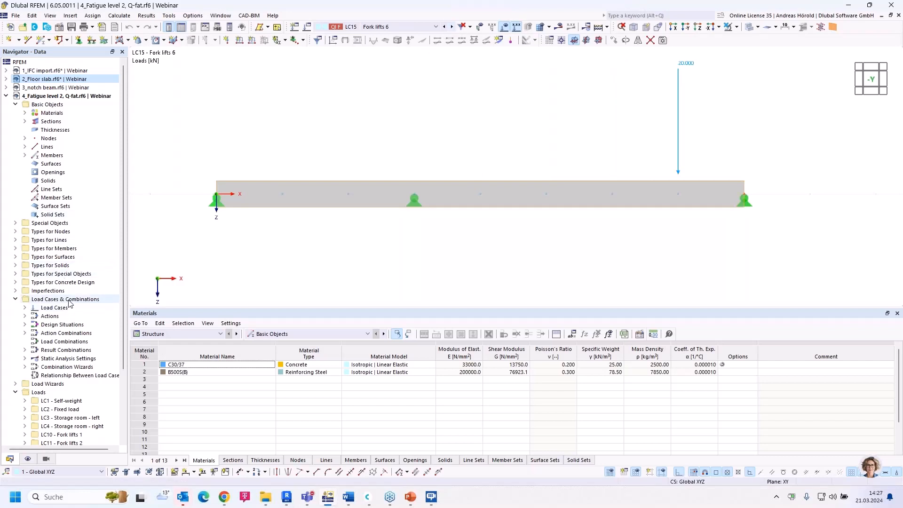
# Open the load cases and combinations settings and check the fatigue load option of the fork lift load cases LC10 to LC15.
pyautogui.rightClick(69, 303)
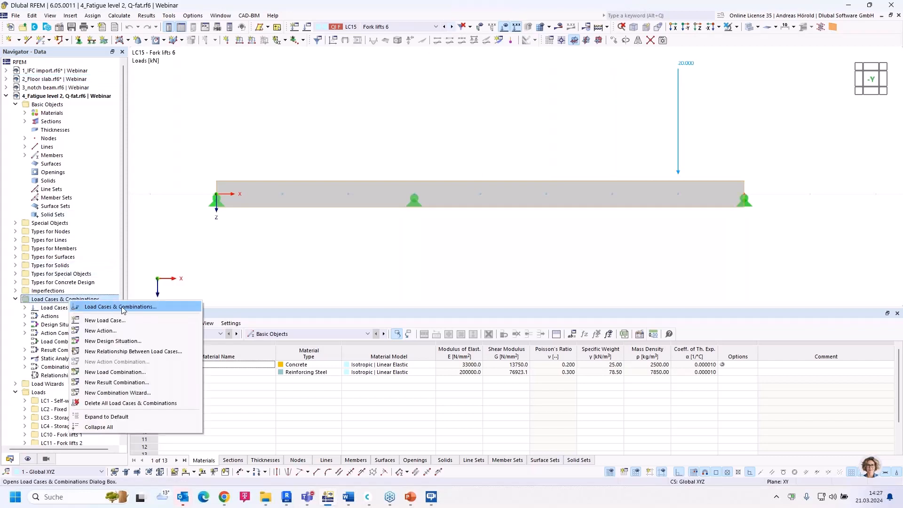
pyautogui.click(122, 308)
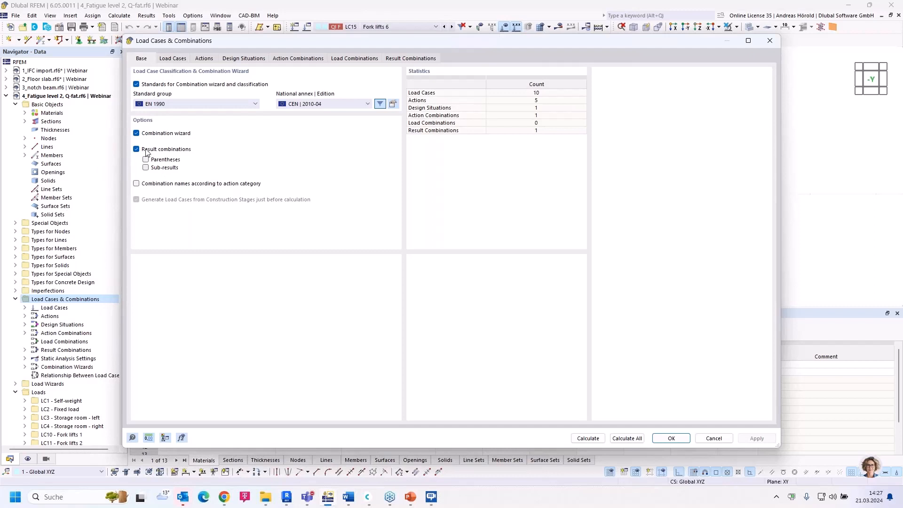
pyautogui.click(173, 58)
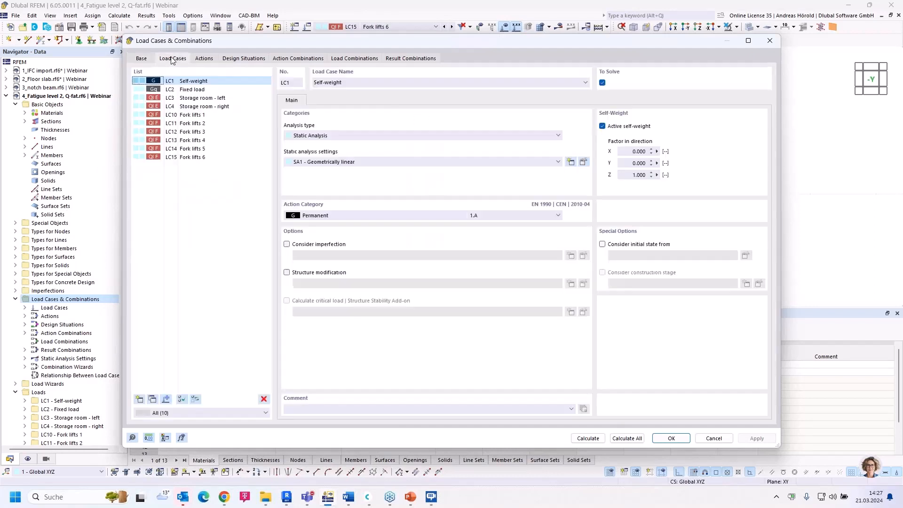
pyautogui.click(189, 115)
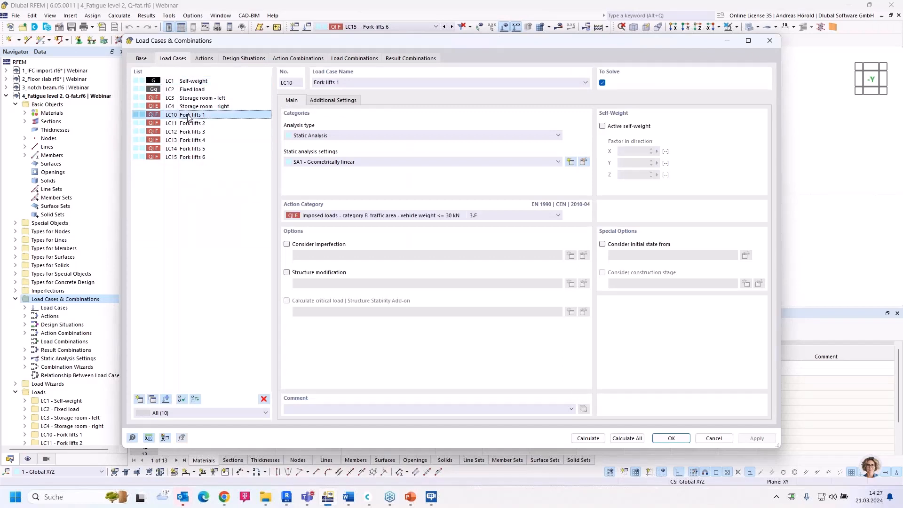
pyautogui.click(334, 102)
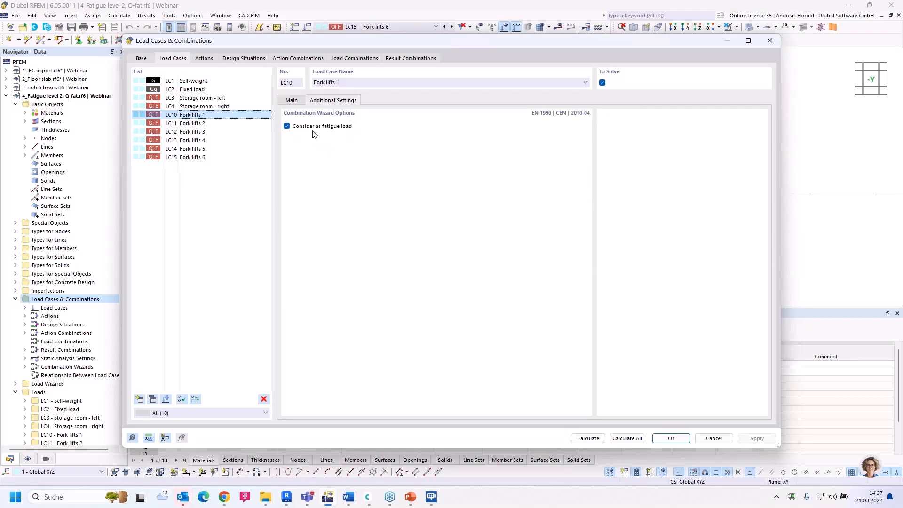
pyautogui.click(198, 123)
pyautogui.click(198, 131)
pyautogui.click(197, 140)
pyautogui.click(197, 148)
pyautogui.click(199, 157)
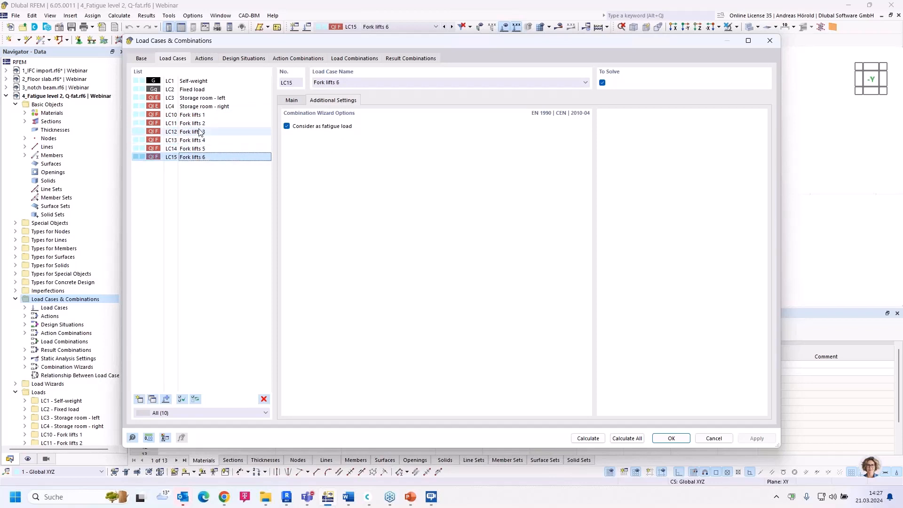
# Compare the settings of the storage room, fixed load and self-weight load cases with those of LC11 Fork lifts 2.
pyautogui.click(198, 106)
pyautogui.click(198, 98)
pyautogui.click(197, 90)
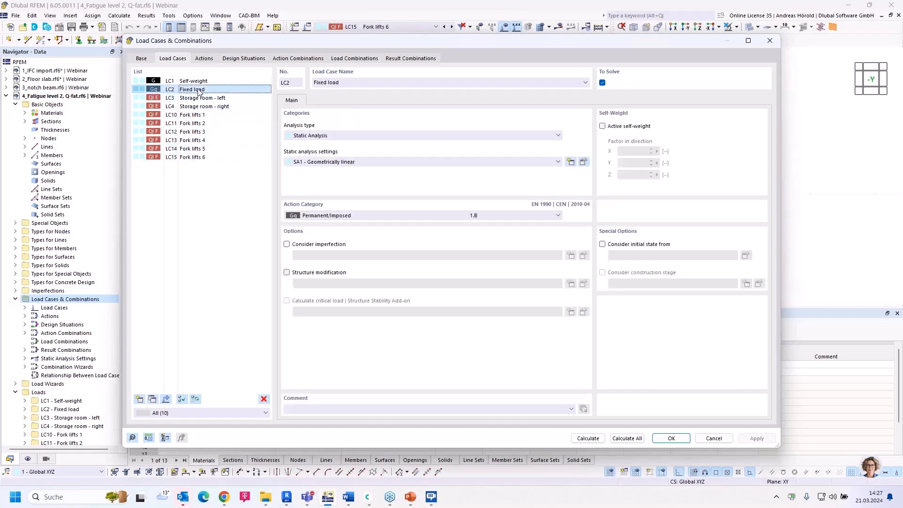
pyautogui.click(197, 81)
pyautogui.click(192, 123)
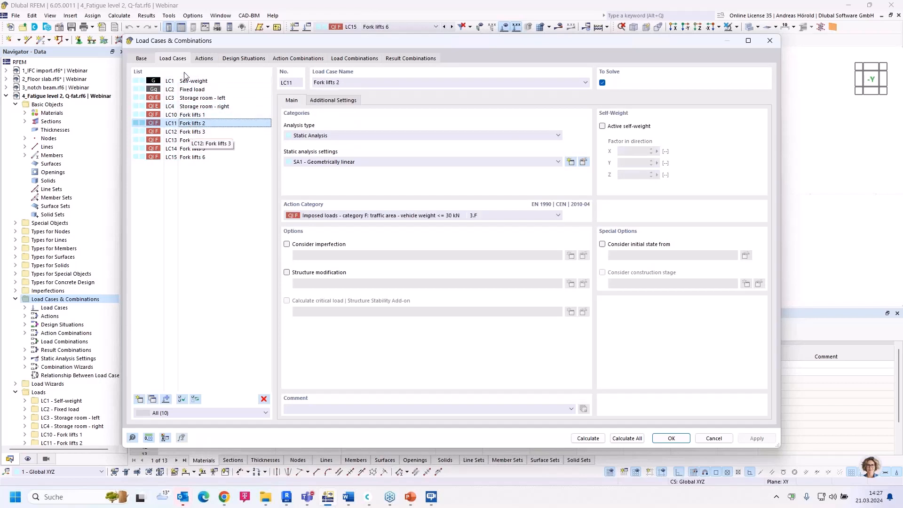
# Review the fatigue action A5 and the design situation types available for design situation DS1.
pyautogui.click(205, 58)
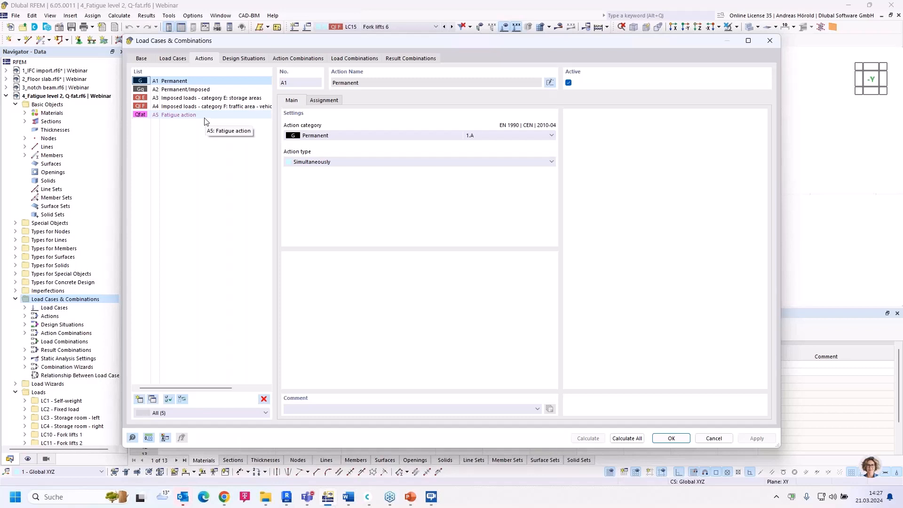
pyautogui.click(189, 117)
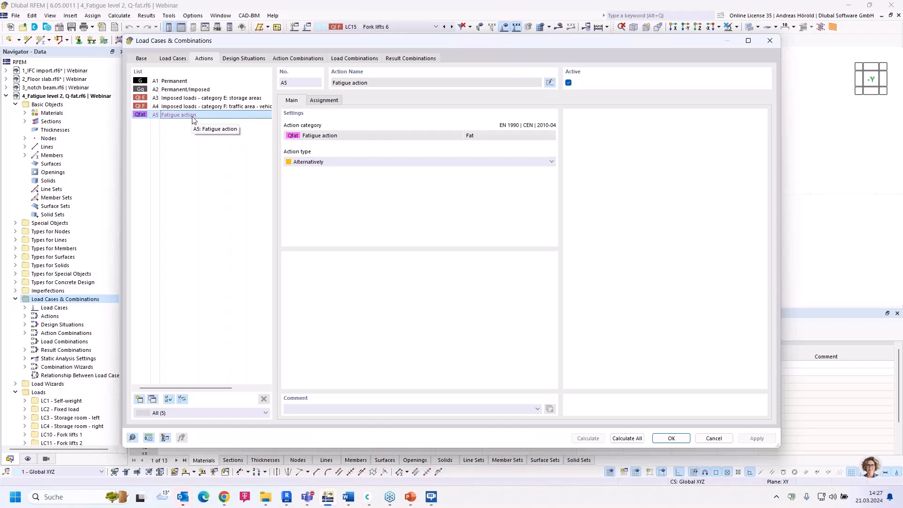
pyautogui.click(244, 58)
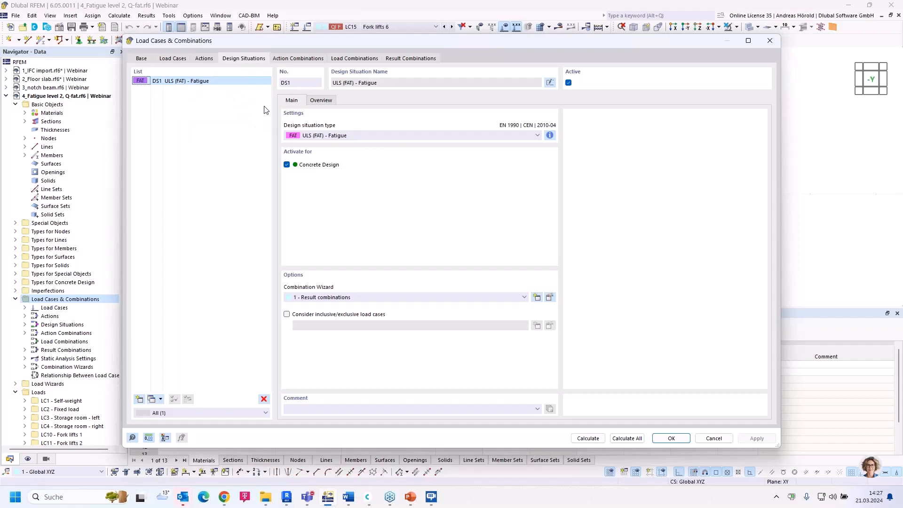
pyautogui.click(423, 137)
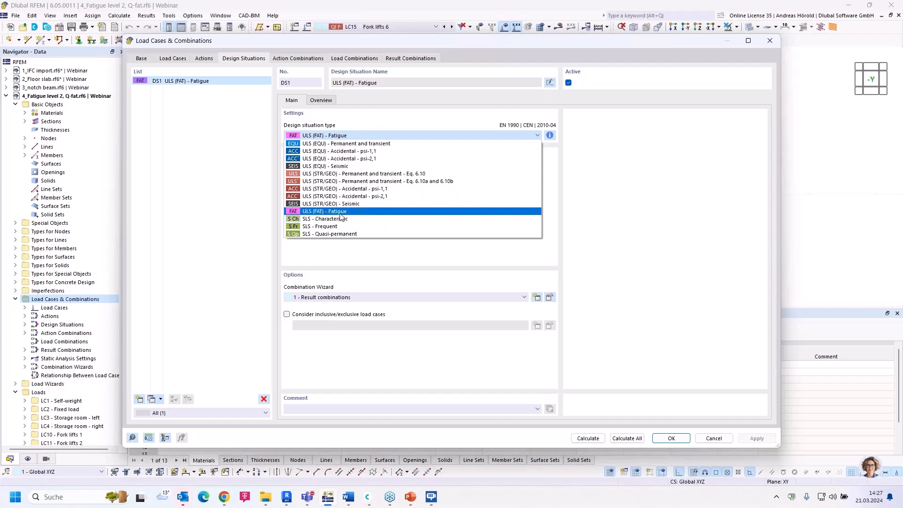
pyautogui.click(556, 202)
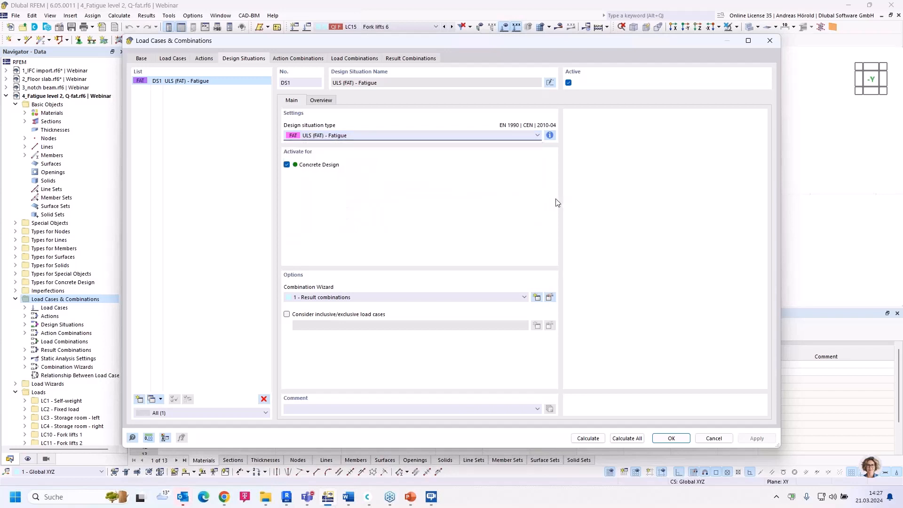
# Review the combination assigned to DS1 and the combination rule for ULS (FAT) - Fatigue, and close the load case settings.
pyautogui.click(320, 101)
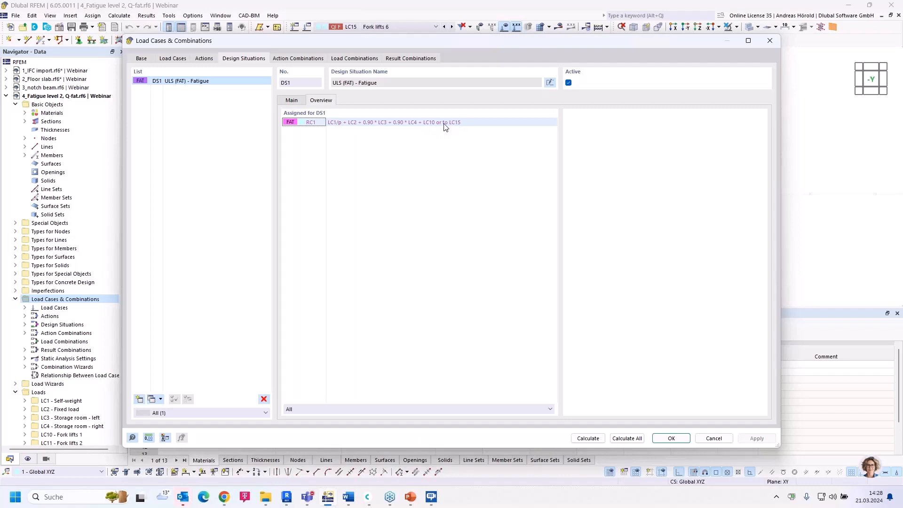
pyautogui.click(292, 100)
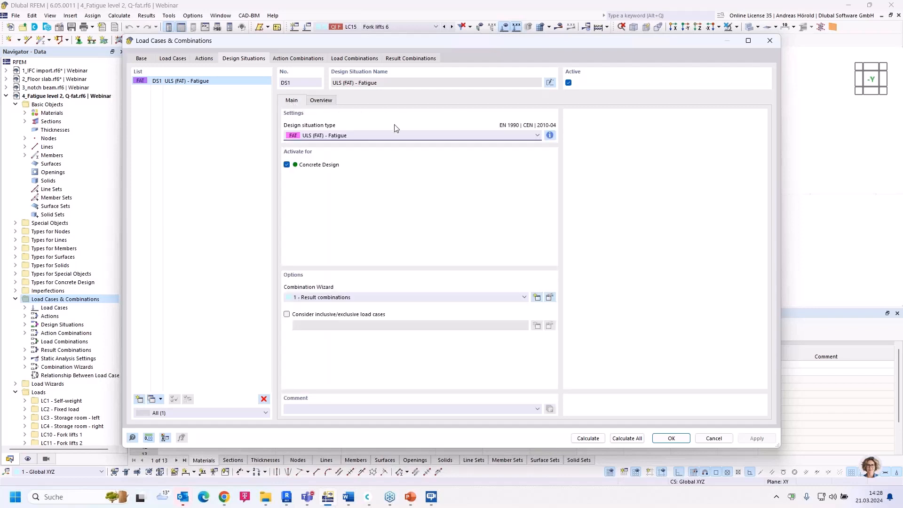
pyautogui.click(550, 135)
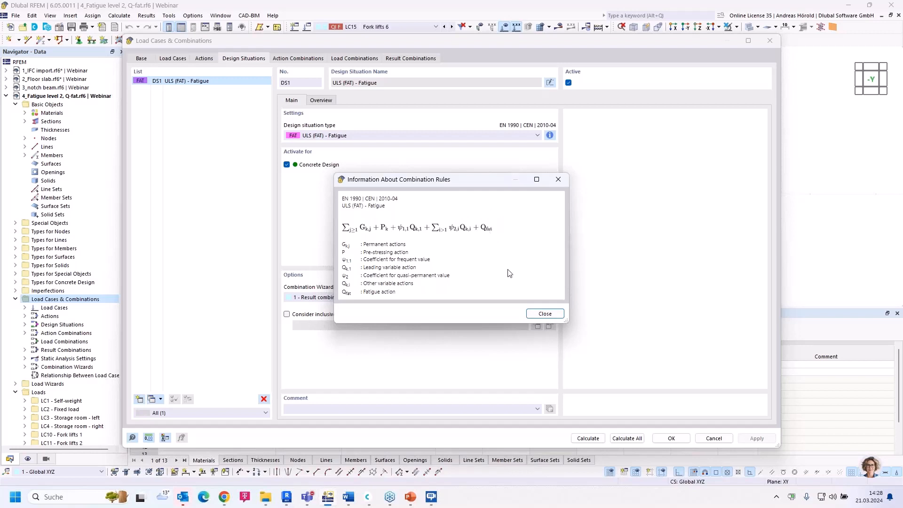
pyautogui.click(545, 314)
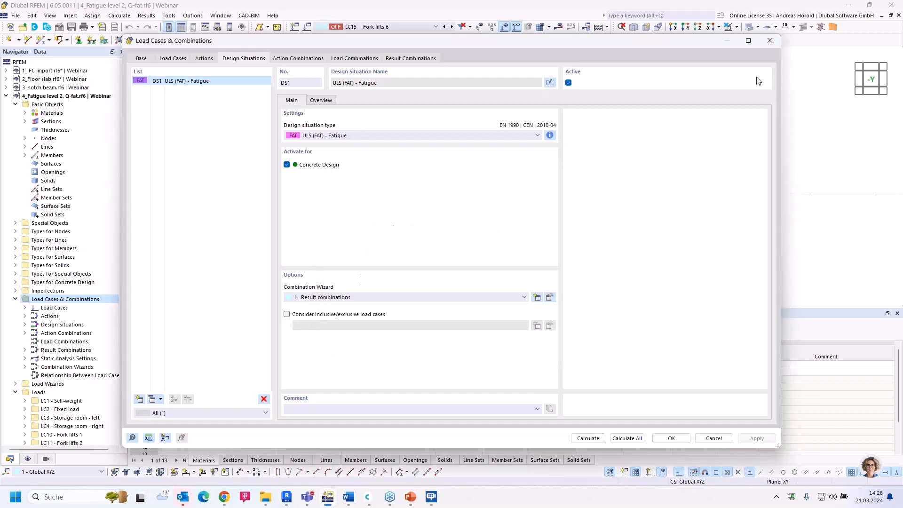
pyautogui.click(771, 41)
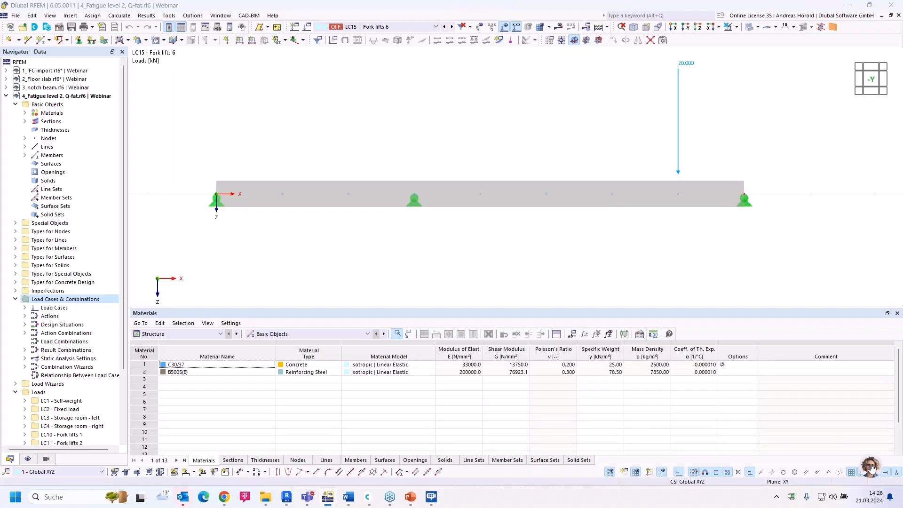
# Open the AI assistant Mia and ask "What can I do if RFEM reports an instability of the structure during the calculation?".
pyautogui.click(871, 467)
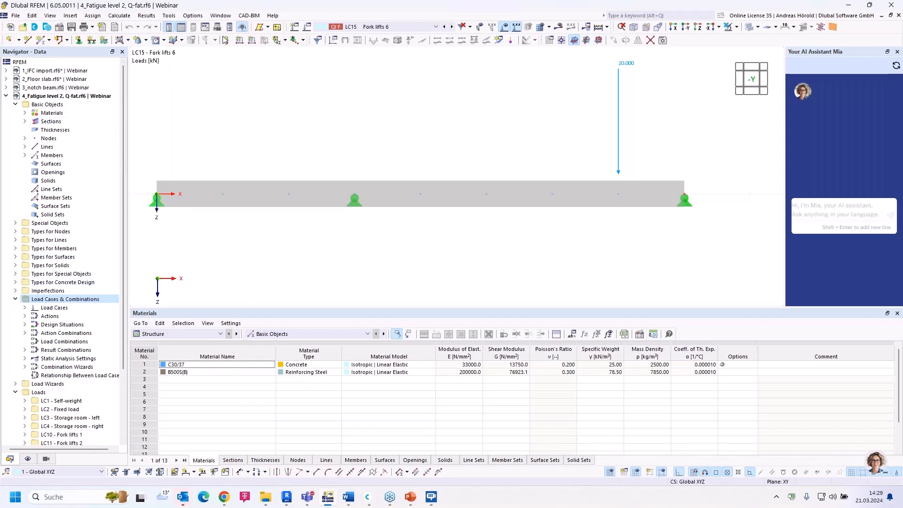
pyautogui.click(242, 27)
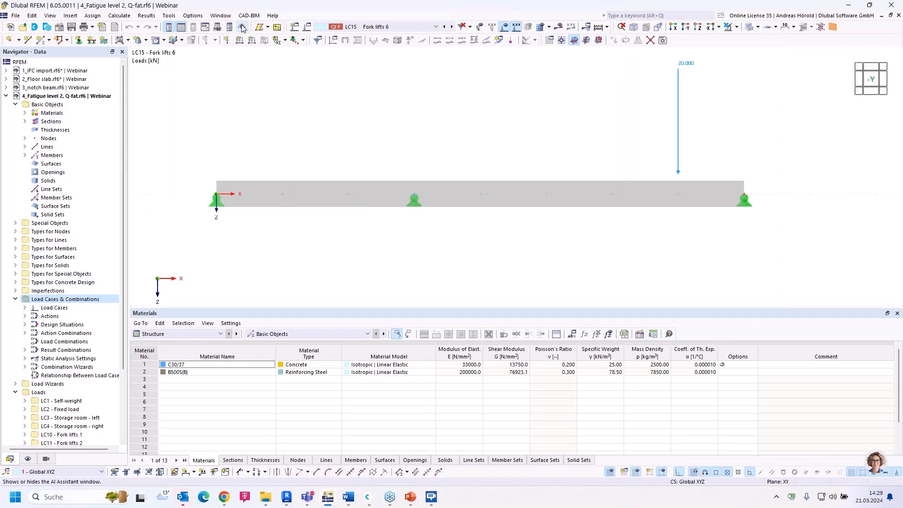
pyautogui.click(242, 27)
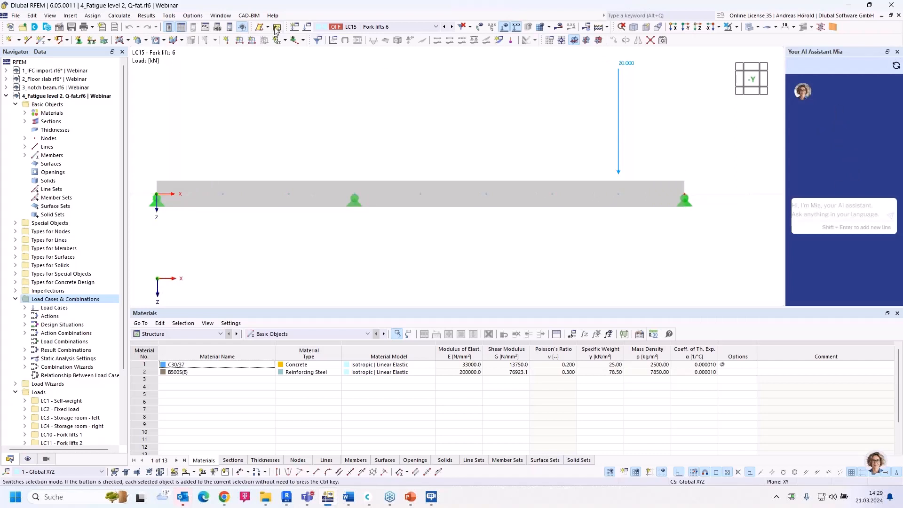
pyautogui.click(242, 27)
pyautogui.click(243, 27)
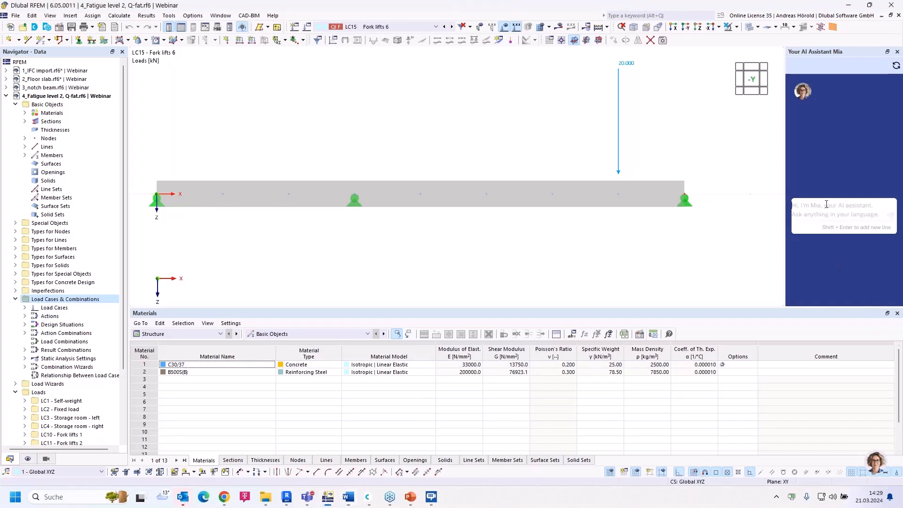
pyautogui.write('What can I do if RFEM reports an instability of the structure during the calculation?')
pyautogui.press('Return')
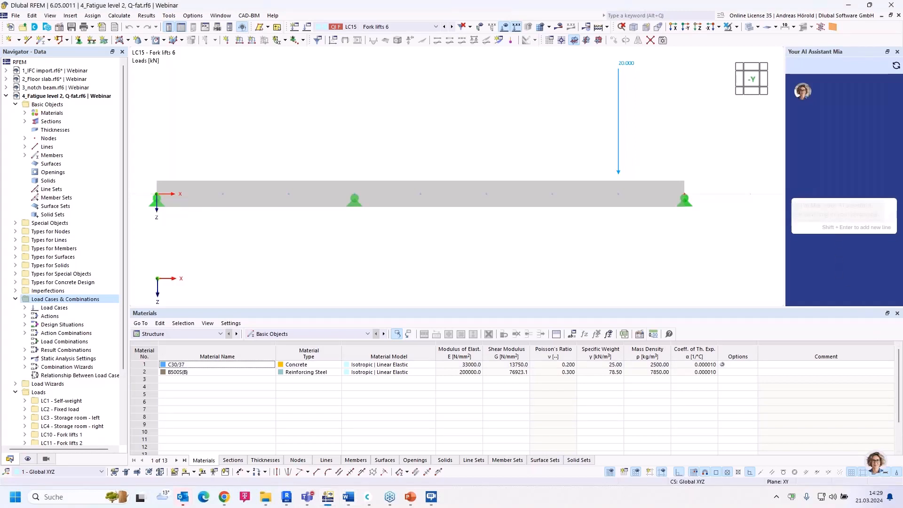
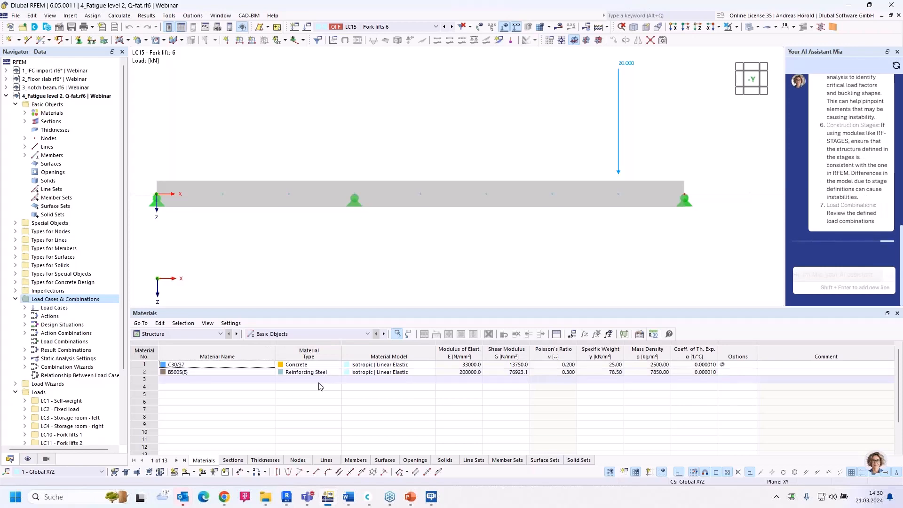
# Switch to Dlubal Center, open the model 5_Timber panel wall, and enlarge its work area by shrinking the table and hiding the AI assistant.
pyautogui.moveTo(394, 507)
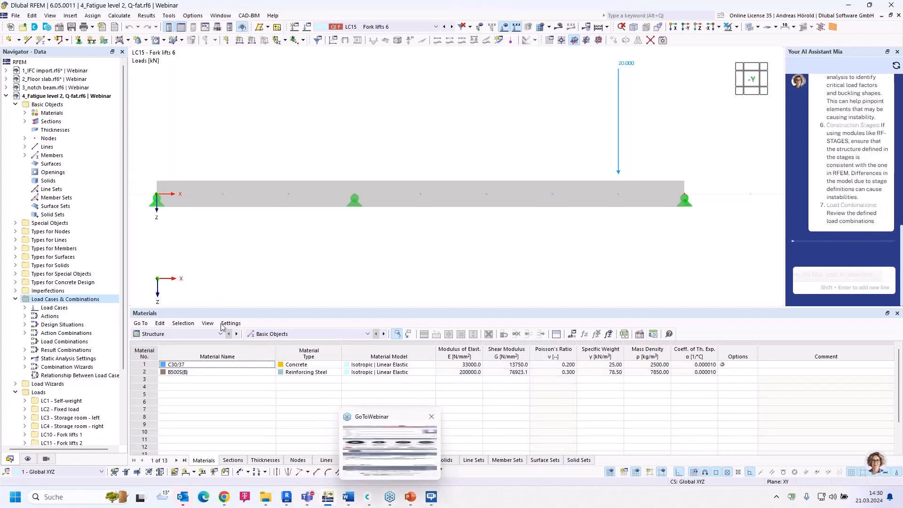
pyautogui.click(367, 499)
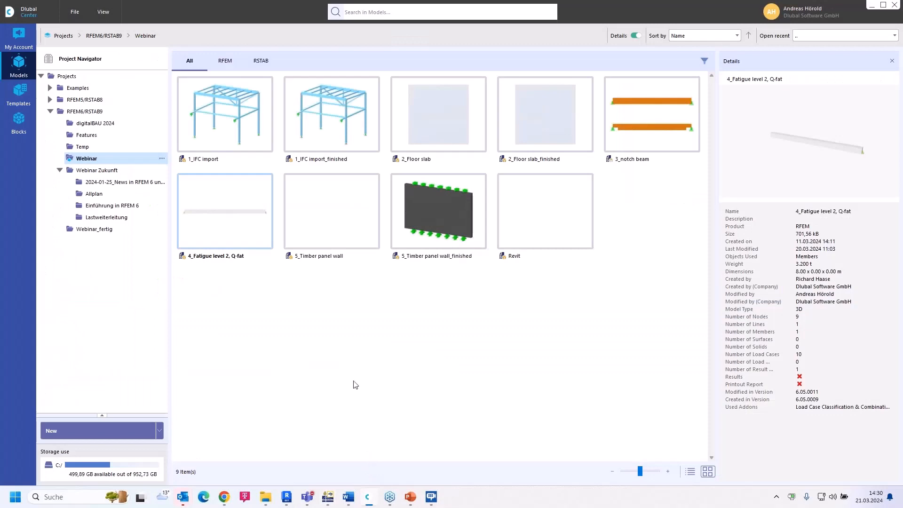
pyautogui.doubleClick(331, 217)
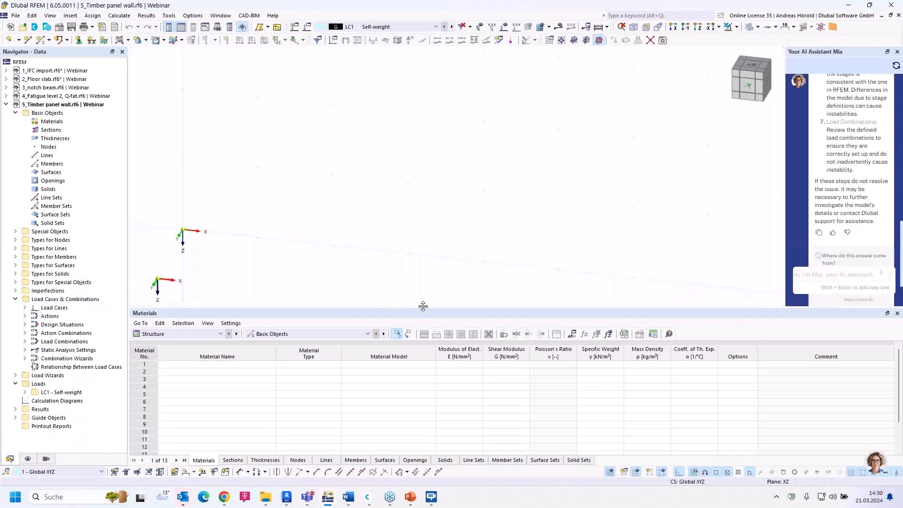
pyautogui.moveTo(487, 307); pyautogui.dragTo(484, 385)
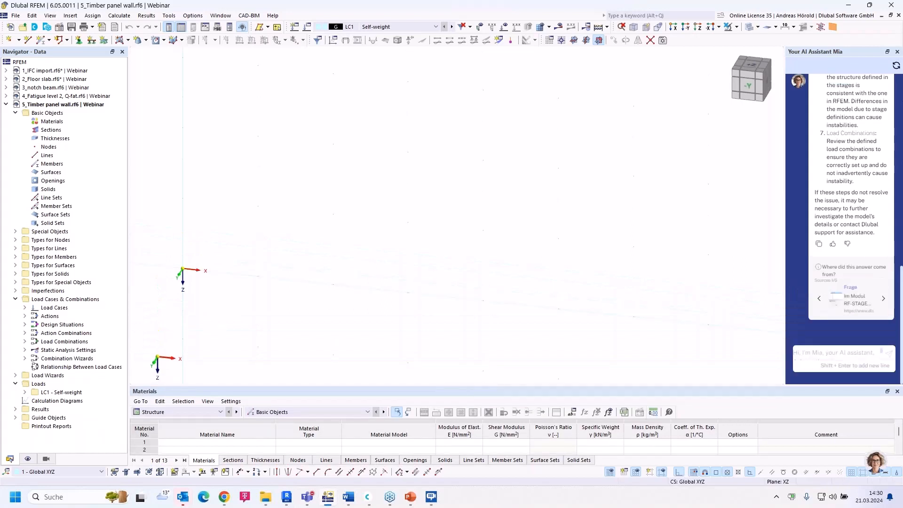
pyautogui.click(876, 463)
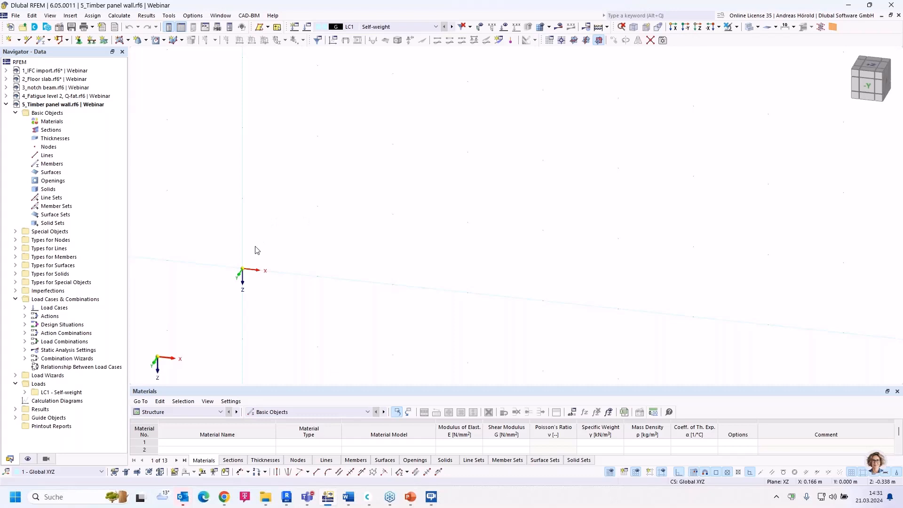
# Start a new rectangular surface and create a new thickness of type Beam Panel for it.
pyautogui.click(129, 41)
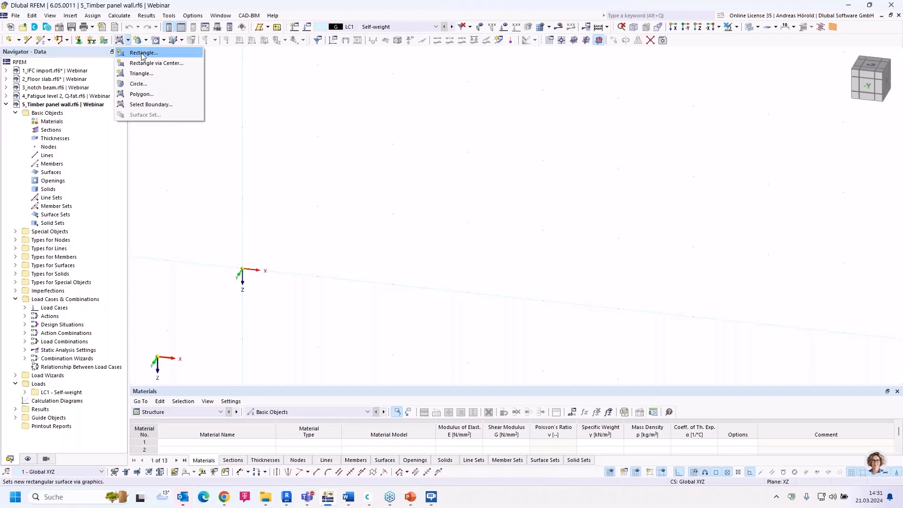
pyautogui.click(143, 54)
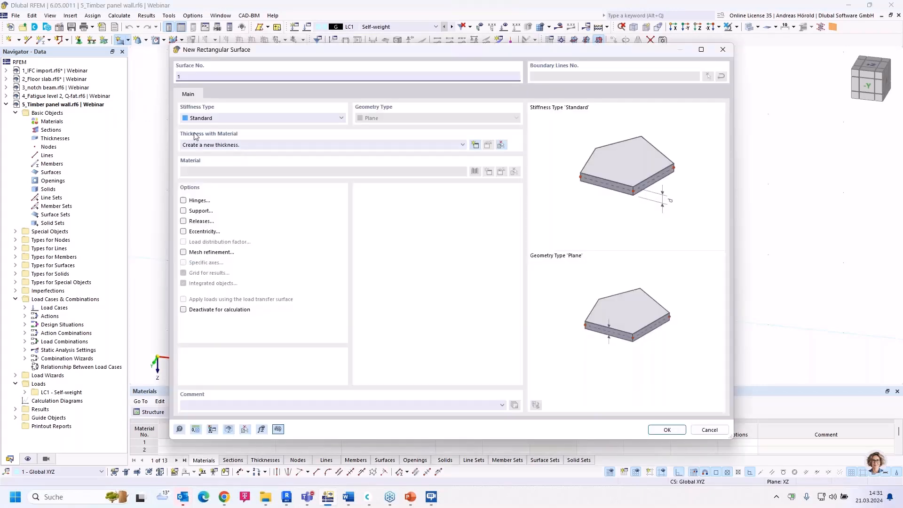
pyautogui.click(475, 145)
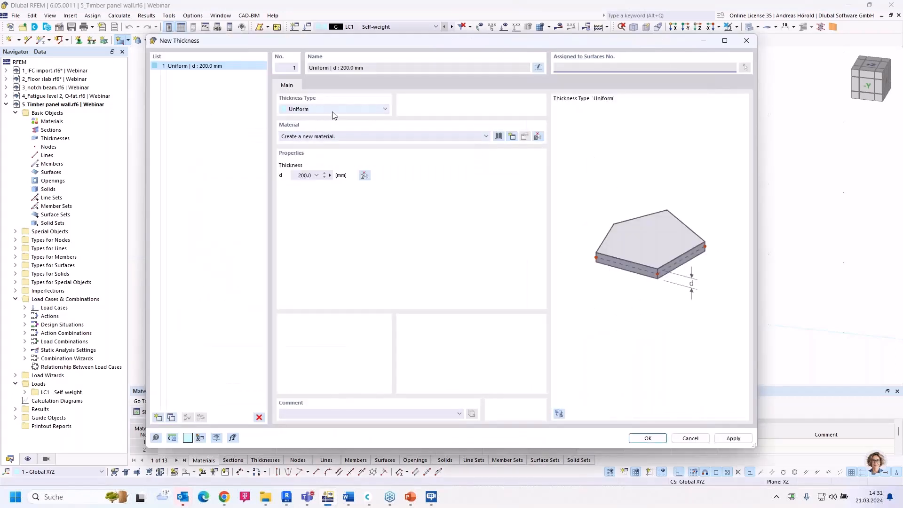
pyautogui.click(333, 113)
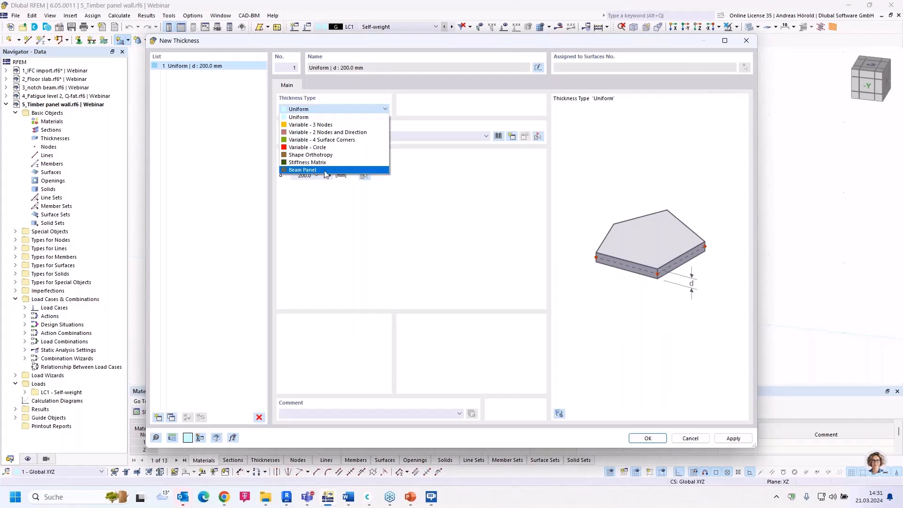
pyautogui.click(325, 171)
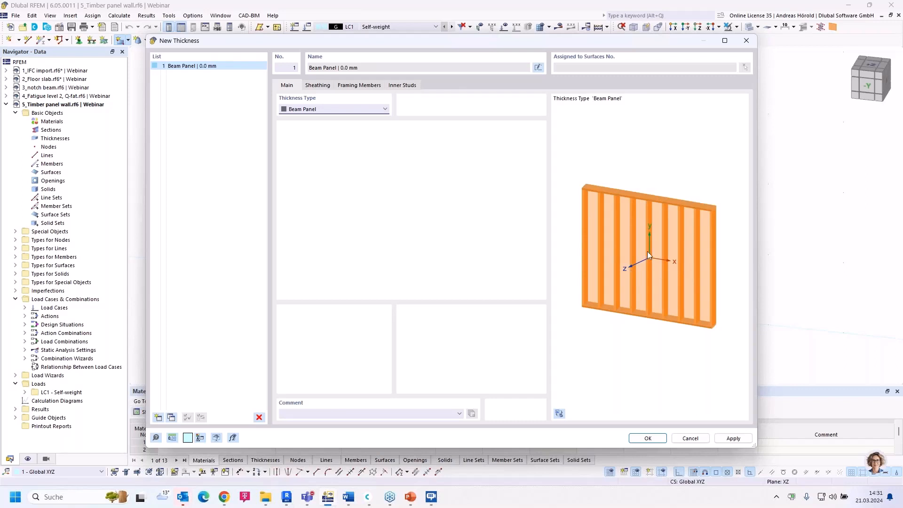
# Assign the Oriented Strand Board material OSB (EN 300), OSB/2 and OSB/3 (> 18 - 25 mm) to the front sheathing.
pyautogui.click(316, 85)
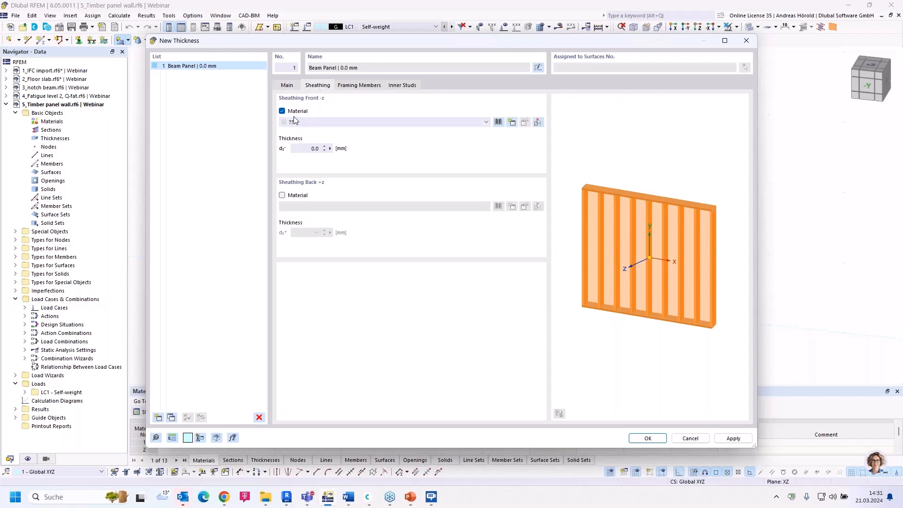
pyautogui.click(499, 123)
pyautogui.click(199, 112)
pyautogui.click(200, 111)
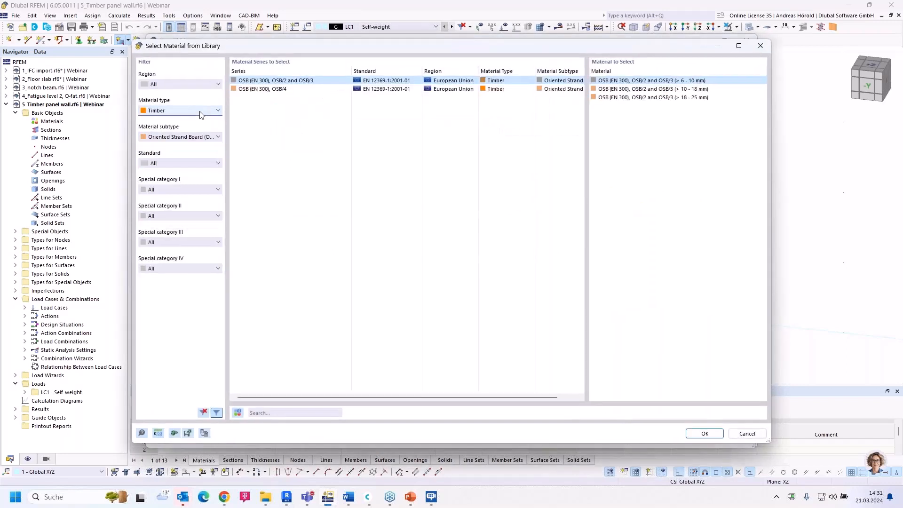
pyautogui.click(188, 137)
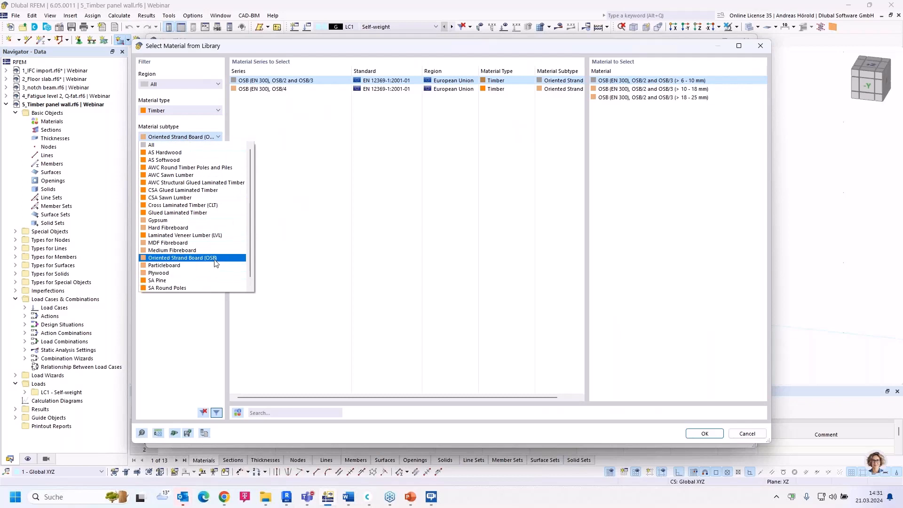
pyautogui.click(219, 259)
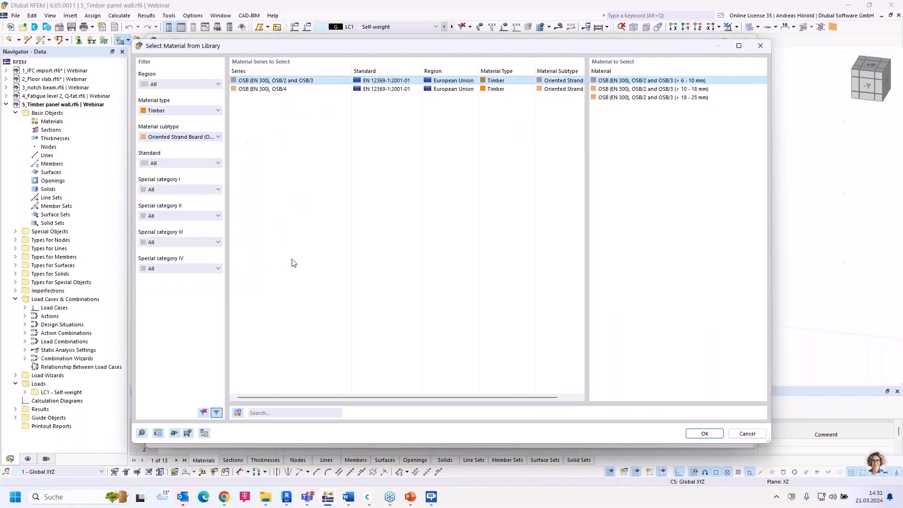
pyautogui.click(663, 98)
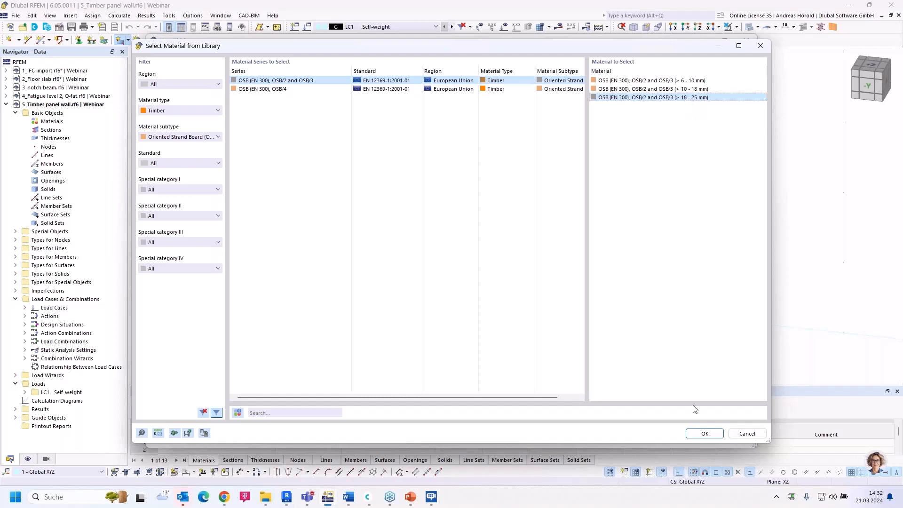
pyautogui.click(701, 433)
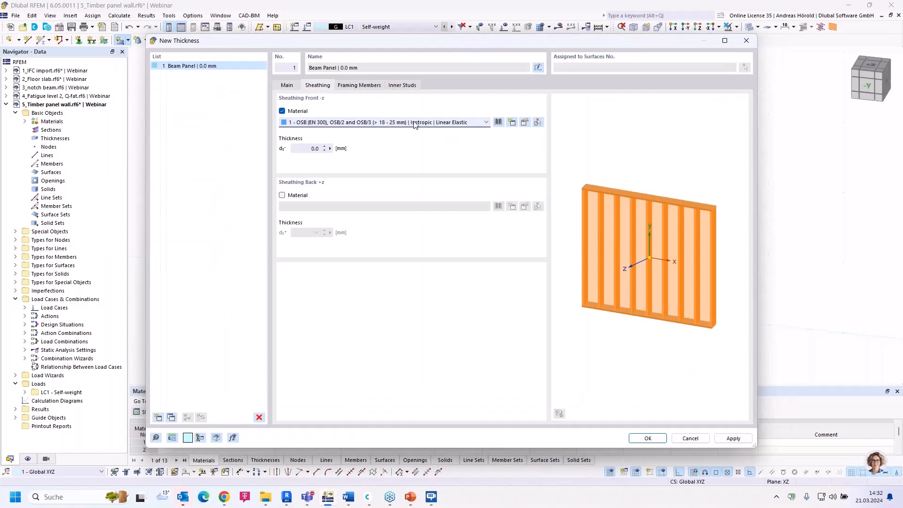
# Change the OSB material's model to Orthotropic | Linear Elastic (Surfaces).
pyautogui.click(526, 123)
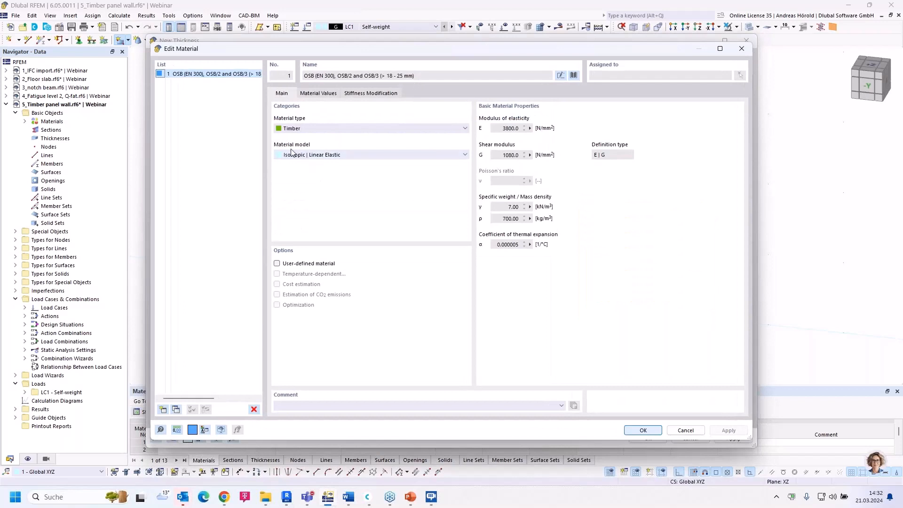
pyautogui.click(331, 159)
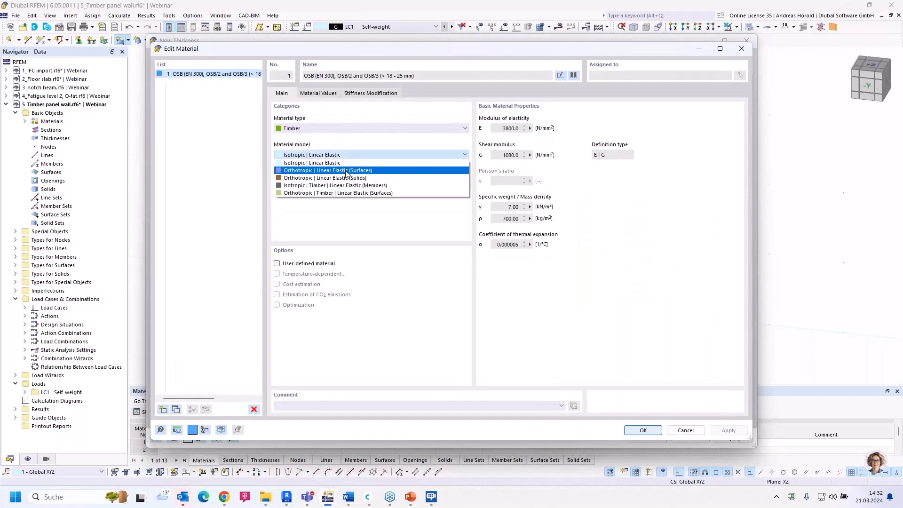
pyautogui.click(347, 170)
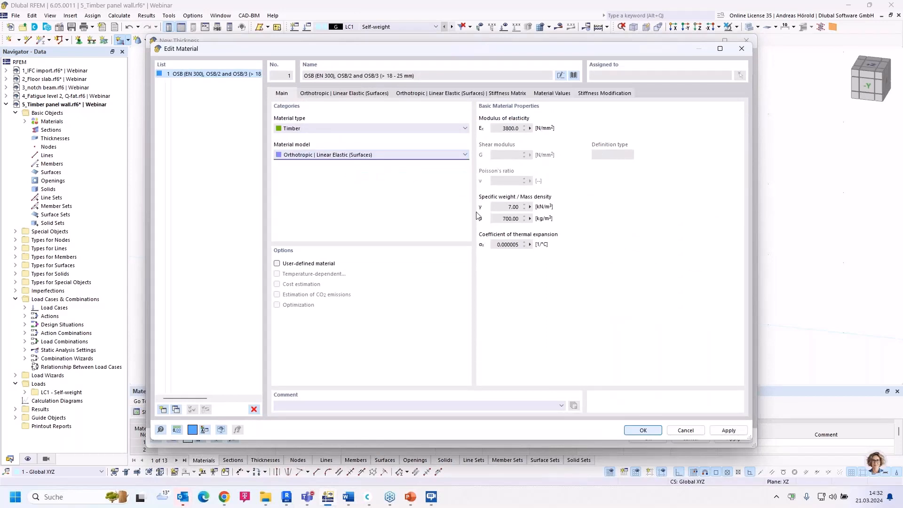
pyautogui.click(643, 430)
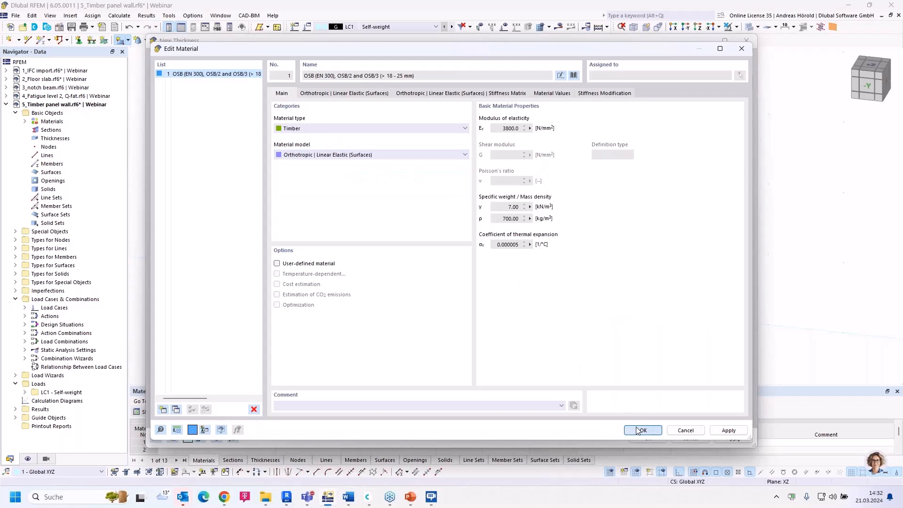
# Set the front sheathing to 19 mm and add a back sheathing of the same OSB, also 19 mm thick.
pyautogui.click(311, 148)
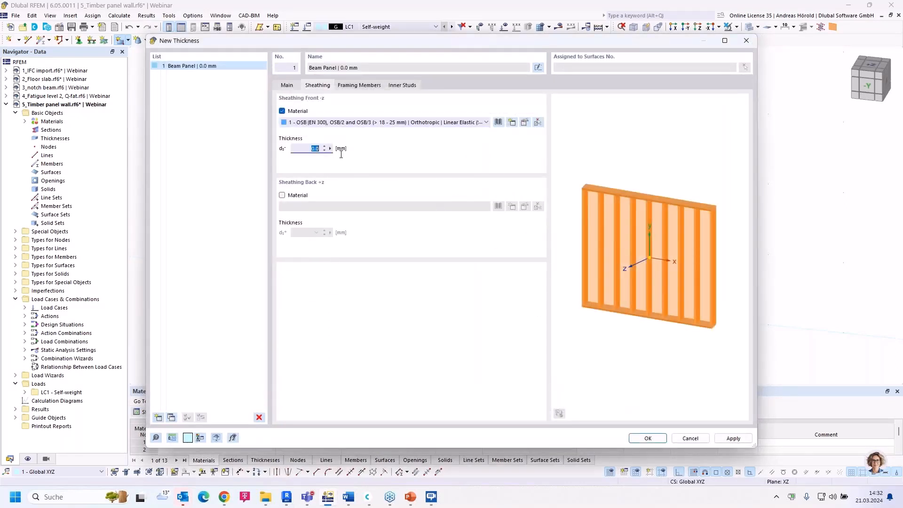
pyautogui.write('19')
pyautogui.click(282, 195)
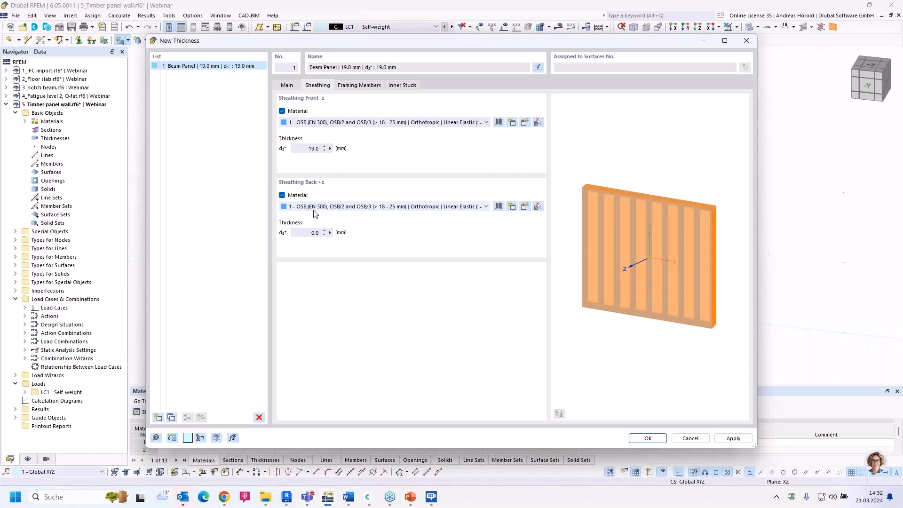
pyautogui.doubleClick(314, 233)
pyautogui.write('19')
# Create a new section for the +/-y framing members and give it the solid timber Softwood C material C24 from EN 338:2016-04.
pyautogui.click(371, 88)
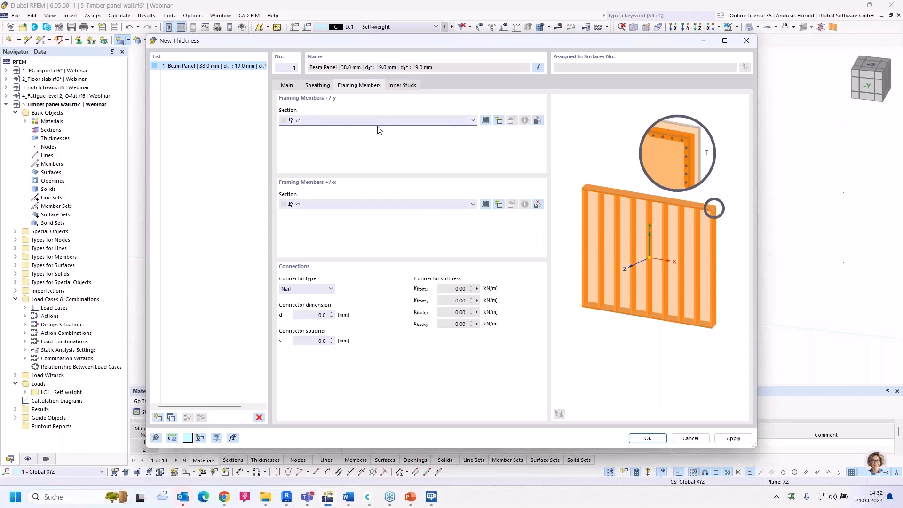
pyautogui.click(485, 119)
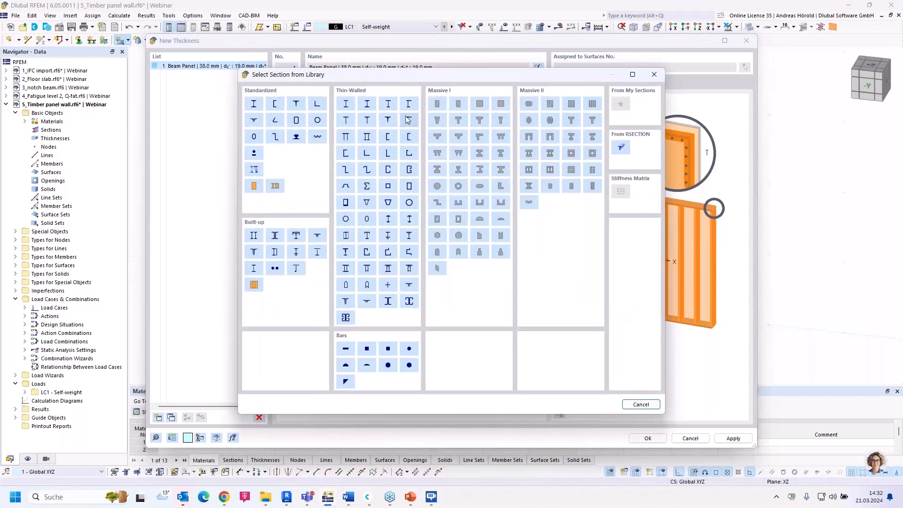
pyautogui.press('Escape')
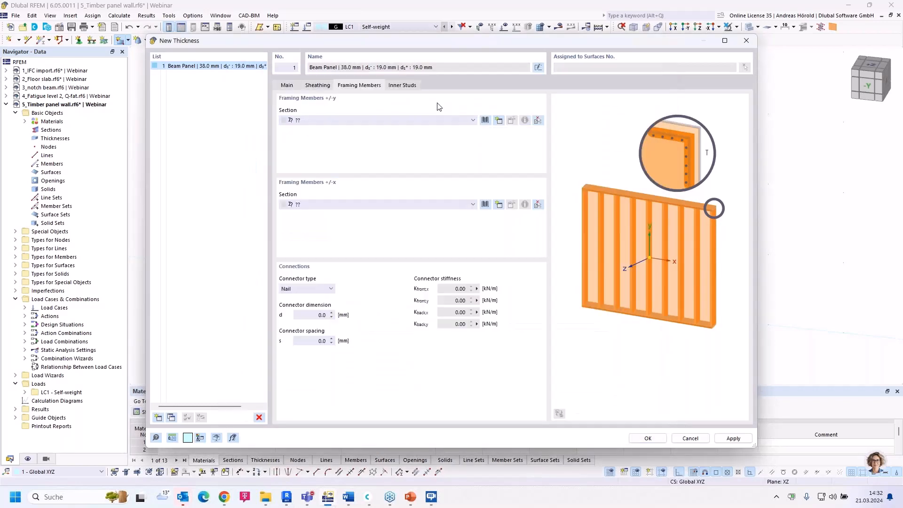
pyautogui.click(499, 120)
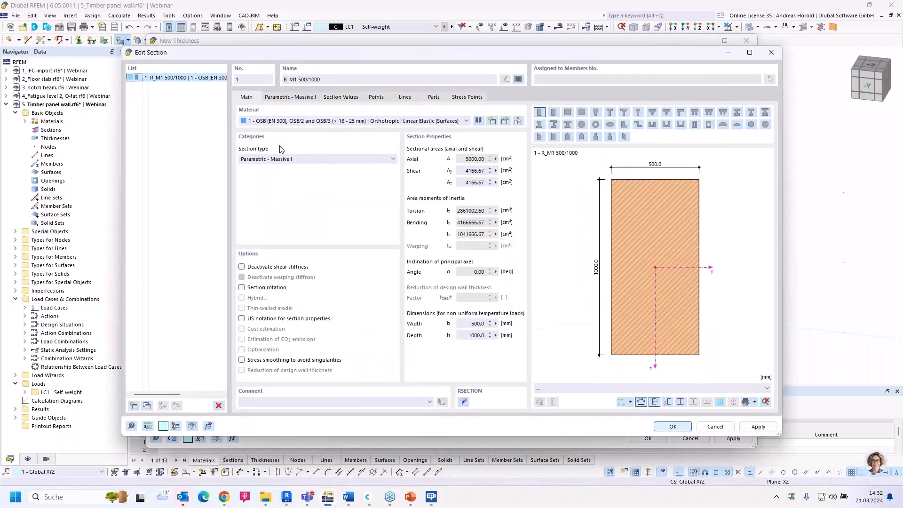
pyautogui.click(478, 121)
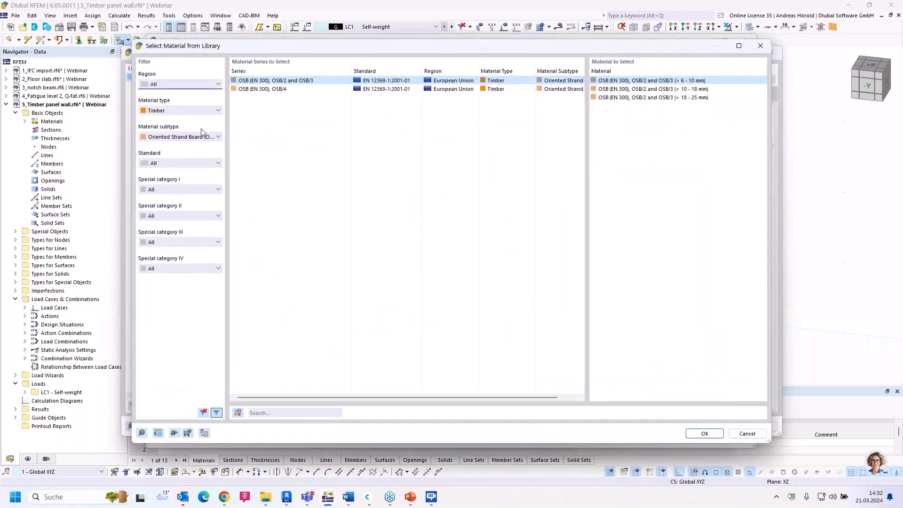
pyautogui.click(166, 137)
pyautogui.scroll(-1, 188, 287)
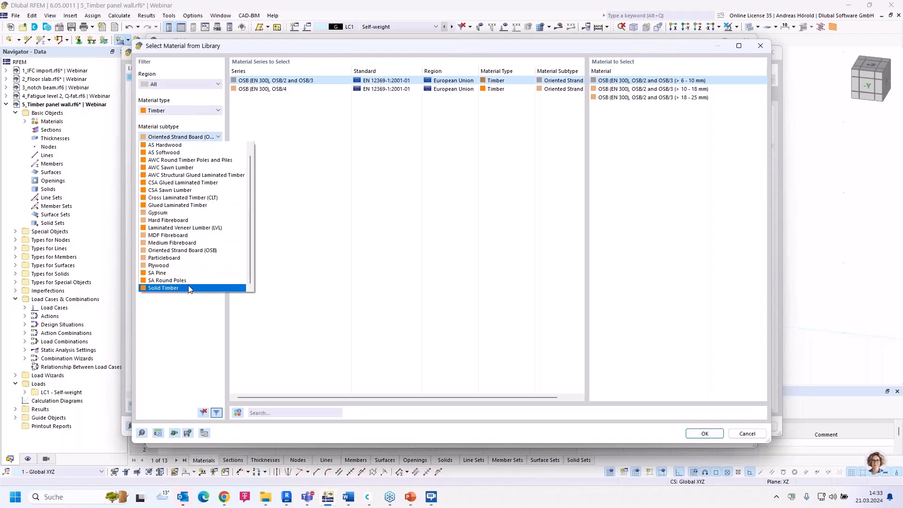
pyautogui.click(181, 287)
pyautogui.click(181, 163)
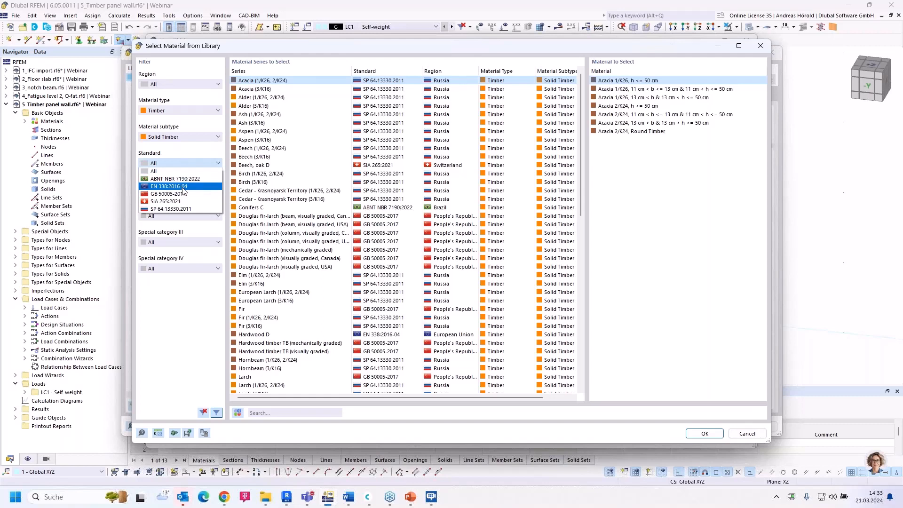
pyautogui.click(183, 188)
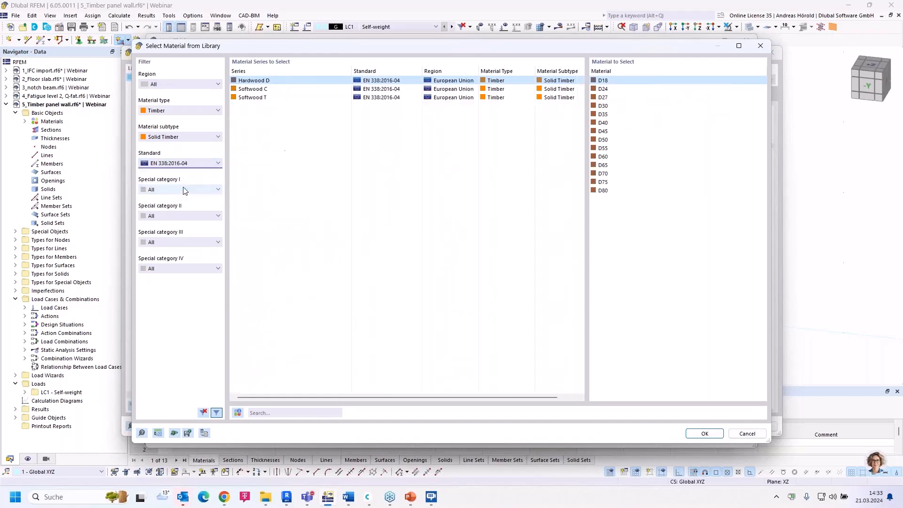
pyautogui.click(264, 90)
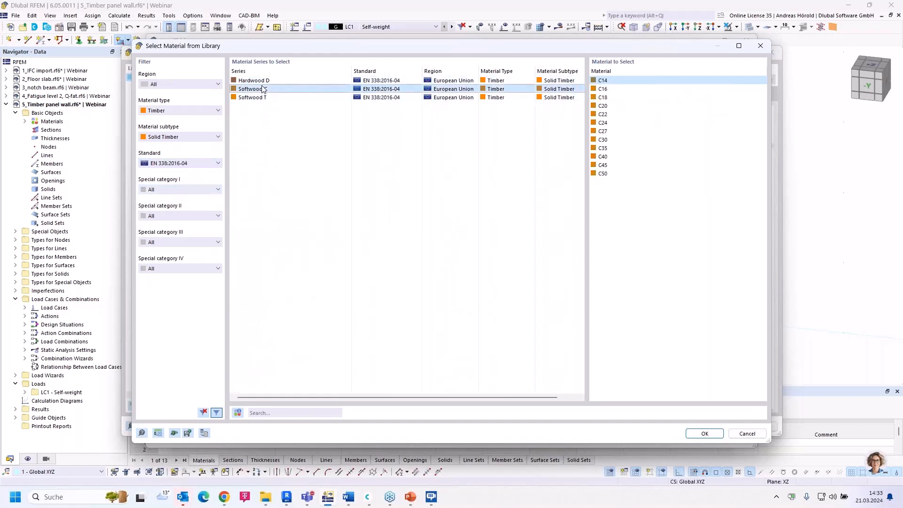
pyautogui.click(605, 124)
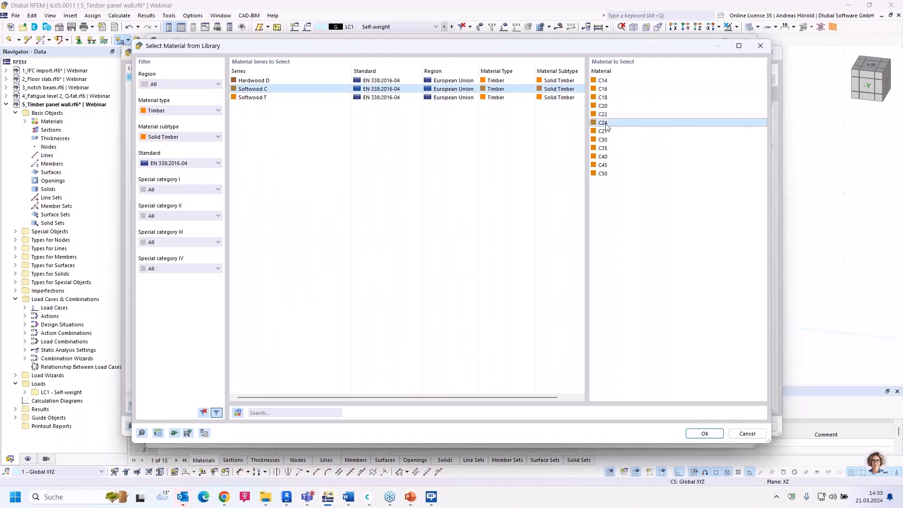
pyautogui.click(705, 433)
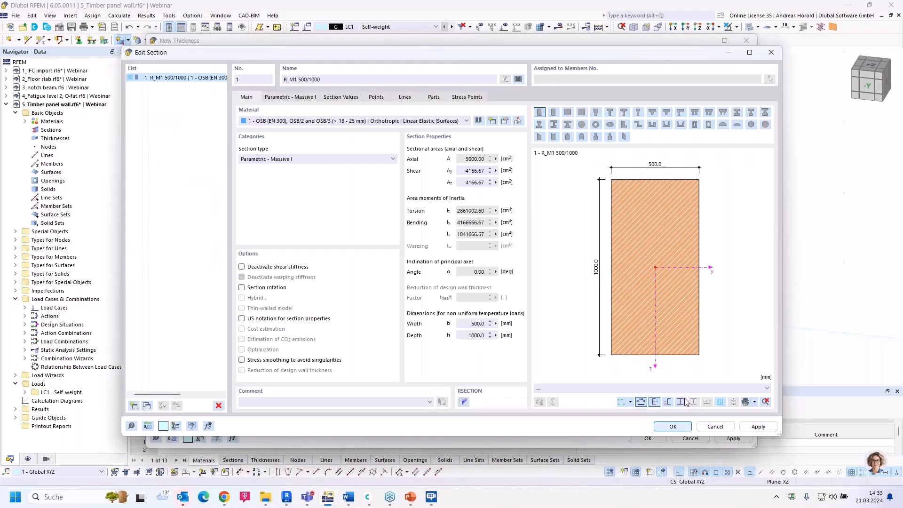
# Set the rectangular framing section to a width of 60 mm and a height of 180 mm.
pyautogui.click(286, 97)
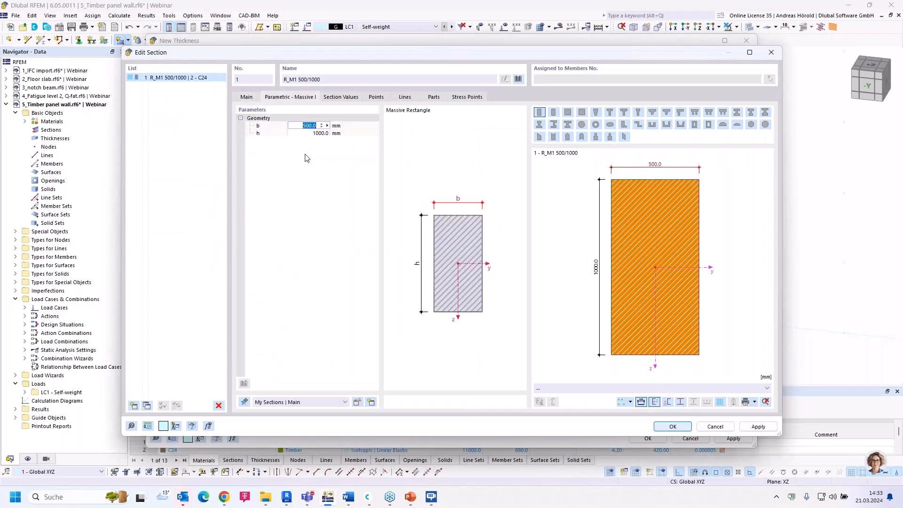
pyautogui.write('60')
pyautogui.press('Tab')
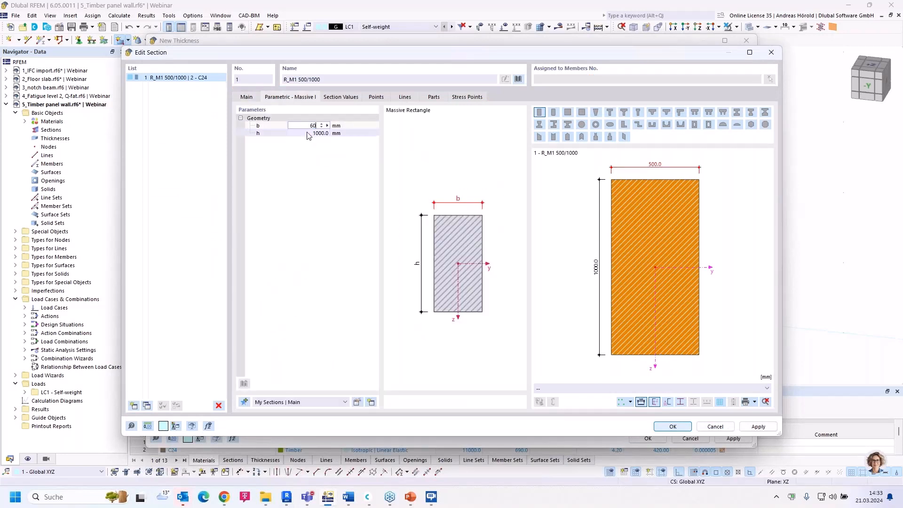
pyautogui.press('BackSpace')
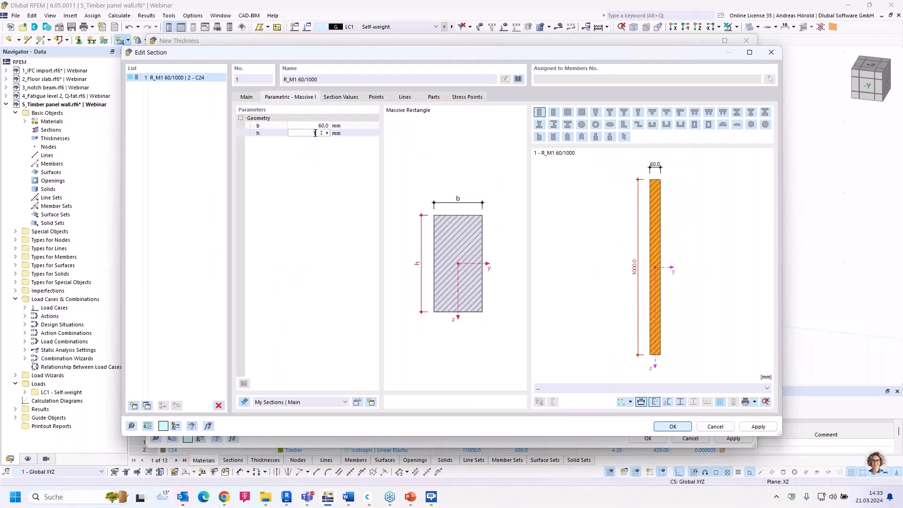
pyautogui.write('180')
pyautogui.press('Return')
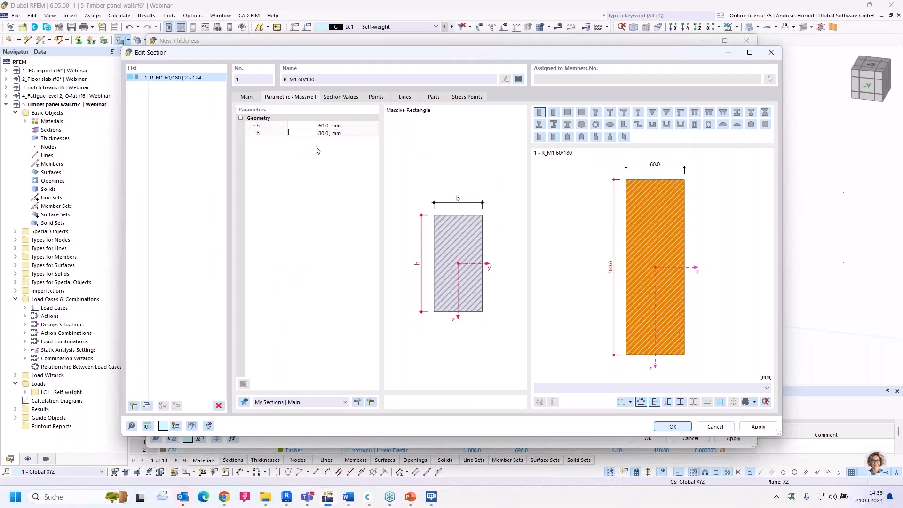
pyautogui.click(672, 426)
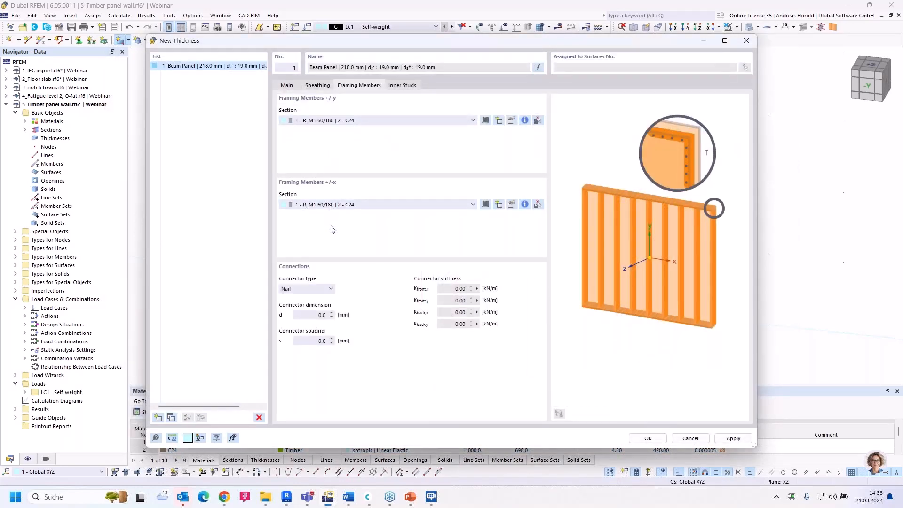
# Define the framing member connections as nails with a 6 mm connector dimension and enter their spacing.
pyautogui.click(312, 289)
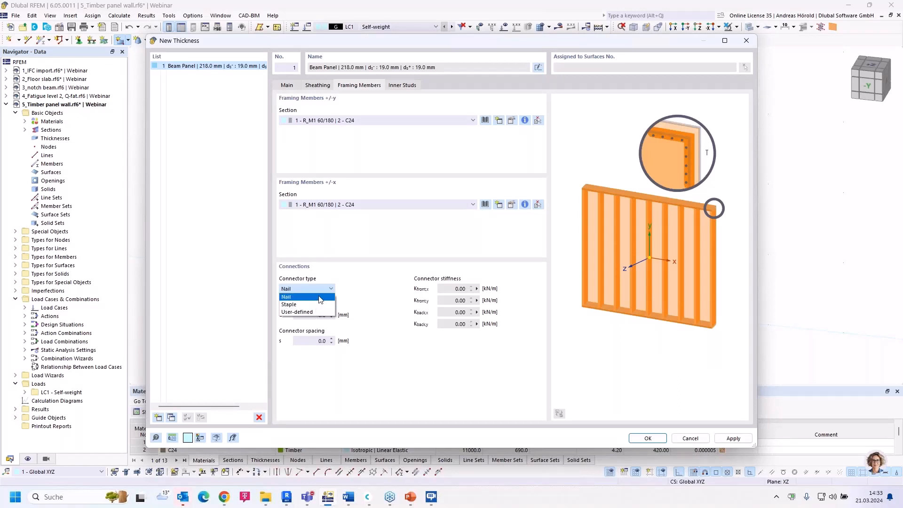
pyautogui.click(319, 298)
pyautogui.click(305, 317)
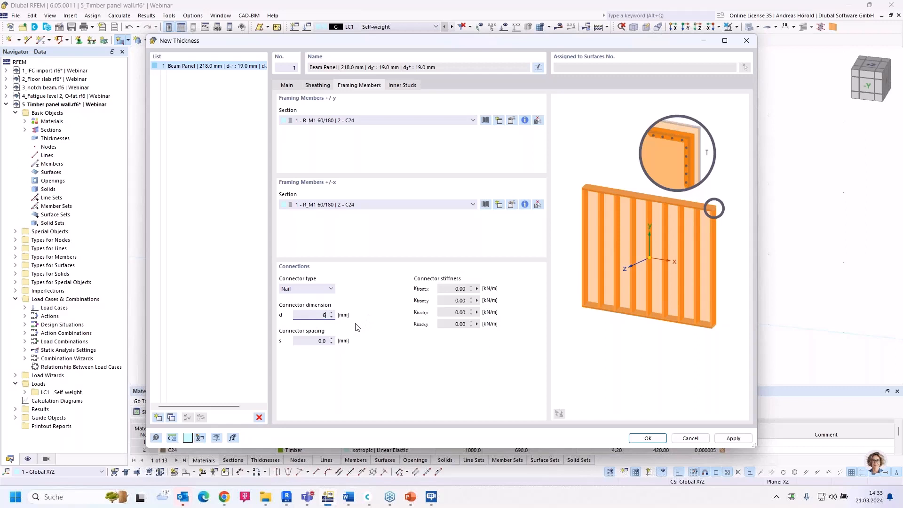
pyautogui.click(306, 341)
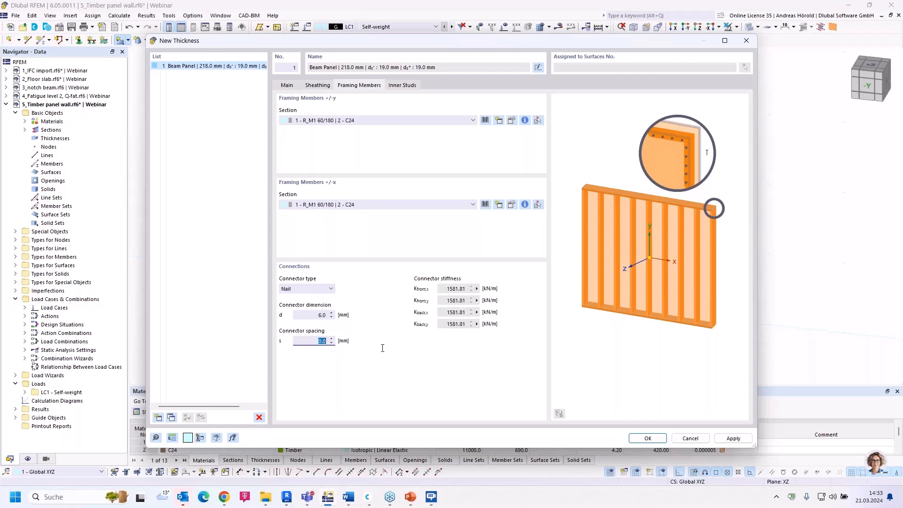
pyautogui.click(310, 315)
# Distribute the inner studs center-to-center with a spacing of 0.625 m.
pyautogui.click(406, 87)
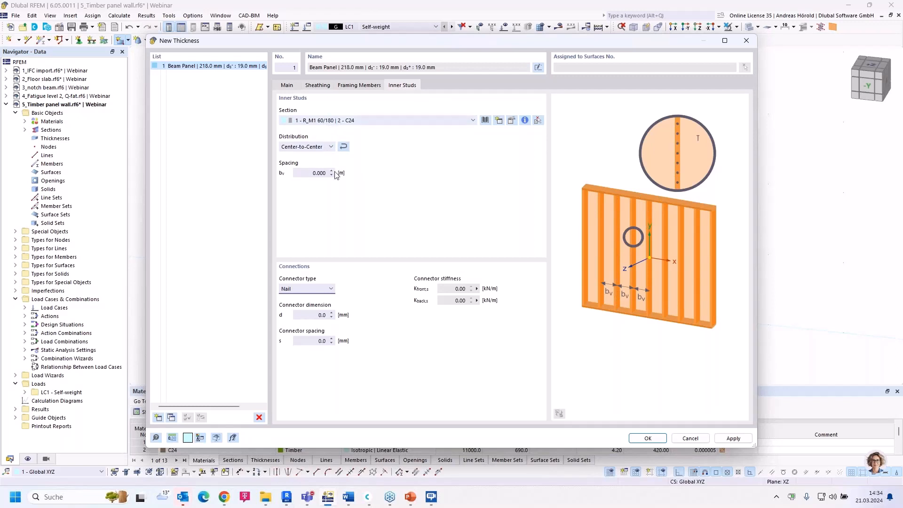
pyautogui.click(306, 147)
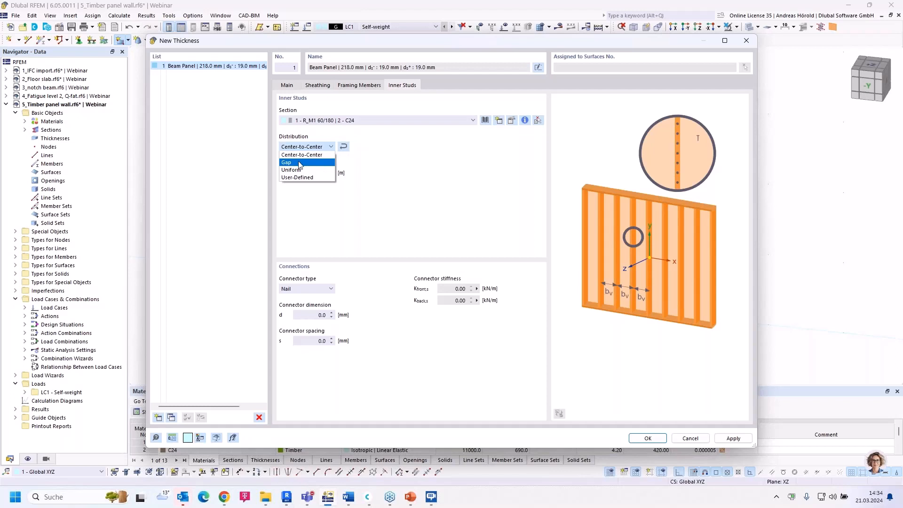
pyautogui.click(302, 163)
pyautogui.click(301, 148)
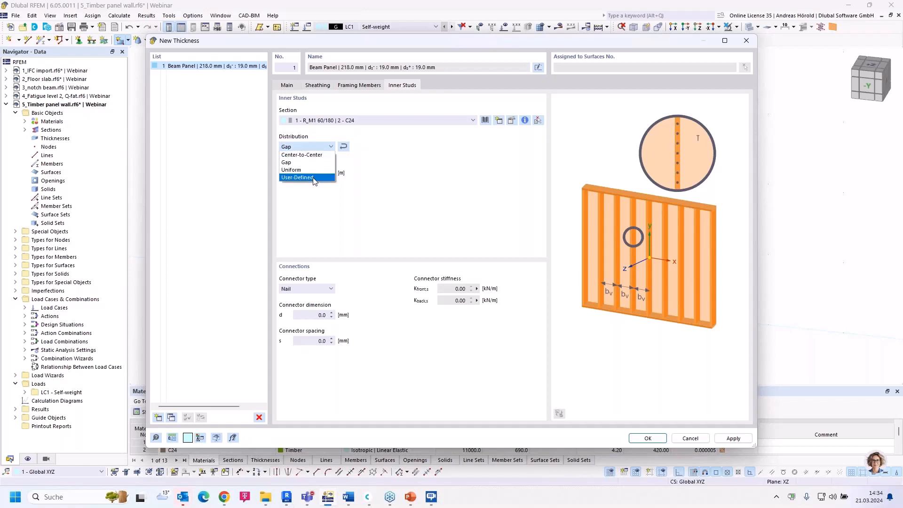
pyautogui.click(314, 155)
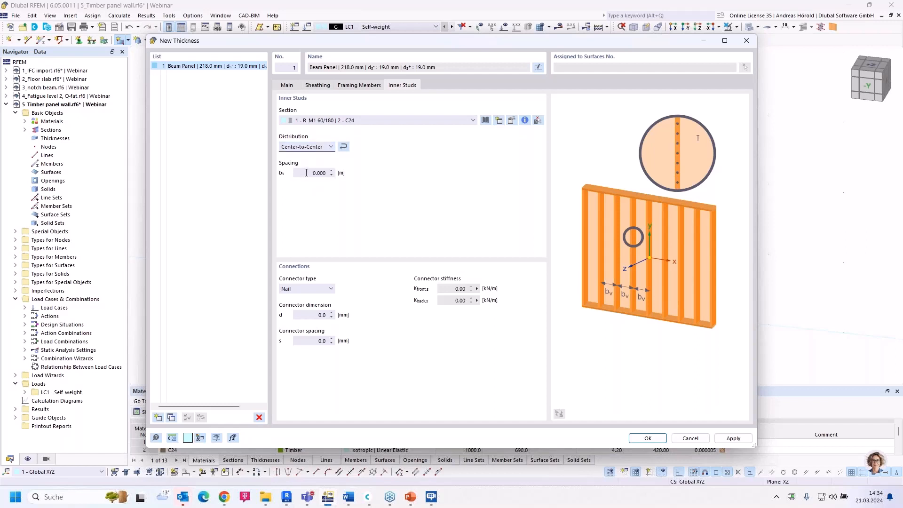
pyautogui.click(306, 173)
pyautogui.press('BackSpace')
# Connect the inner studs with nails of 6 mm dimension at 100 mm spacing and accept the Beam Panel thickness.
pyautogui.click(307, 290)
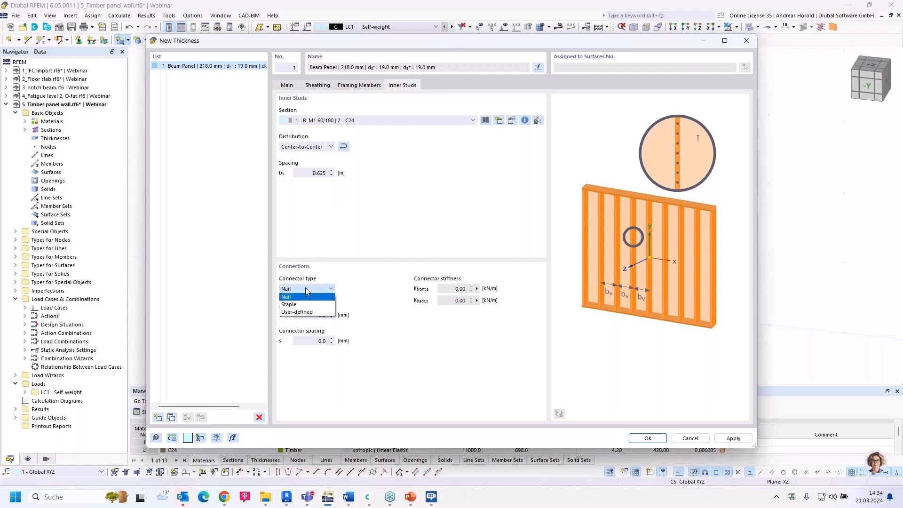
pyautogui.click(306, 290)
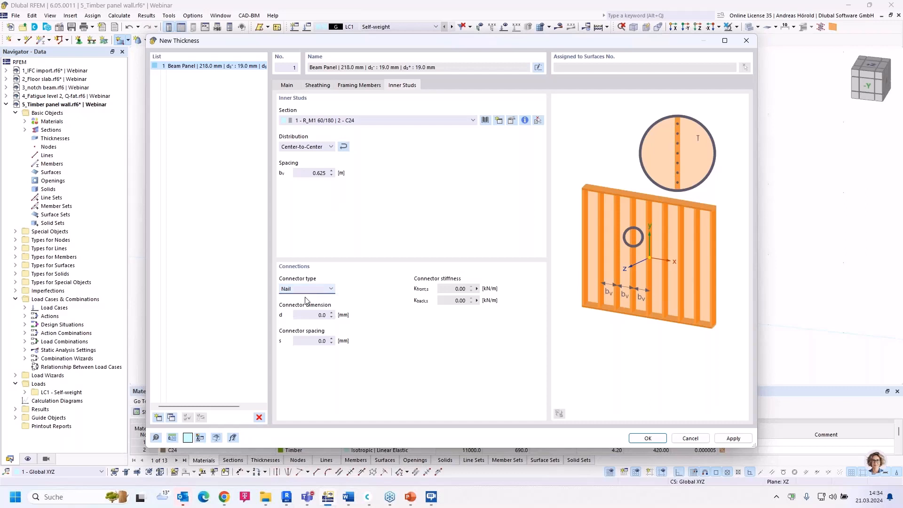
pyautogui.click(314, 315)
pyautogui.write('6')
pyautogui.click(311, 340)
pyautogui.write('100')
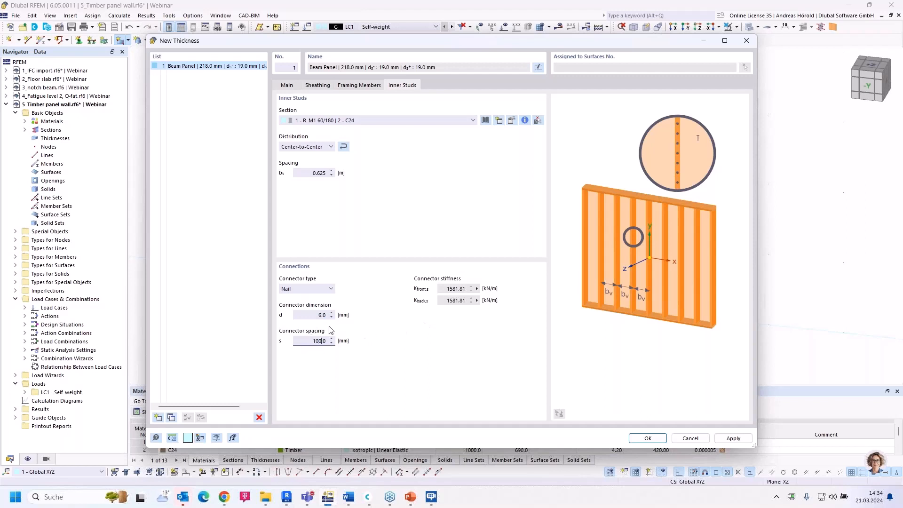
pyautogui.click(306, 314)
pyautogui.click(648, 438)
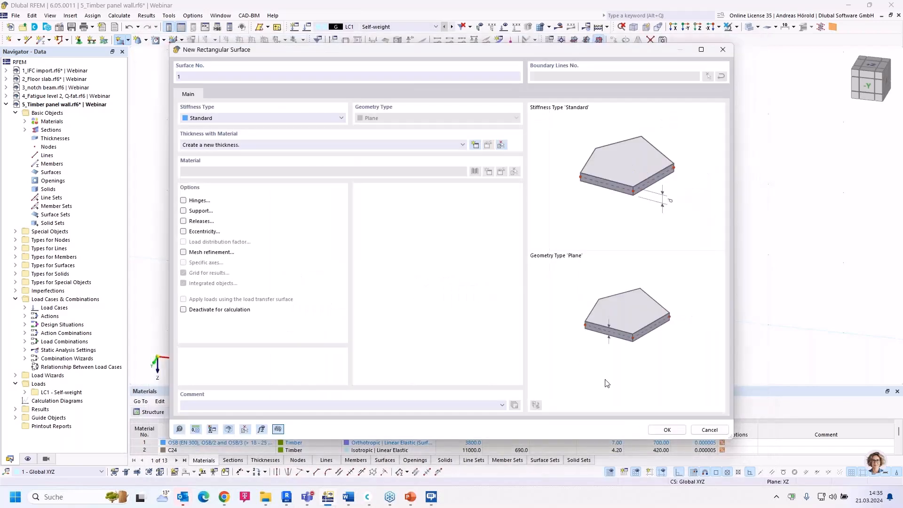
# Draw the rectangular wall surface in the XZ plane from the origin to X 5 m, Z -3 m.
pyautogui.click(666, 430)
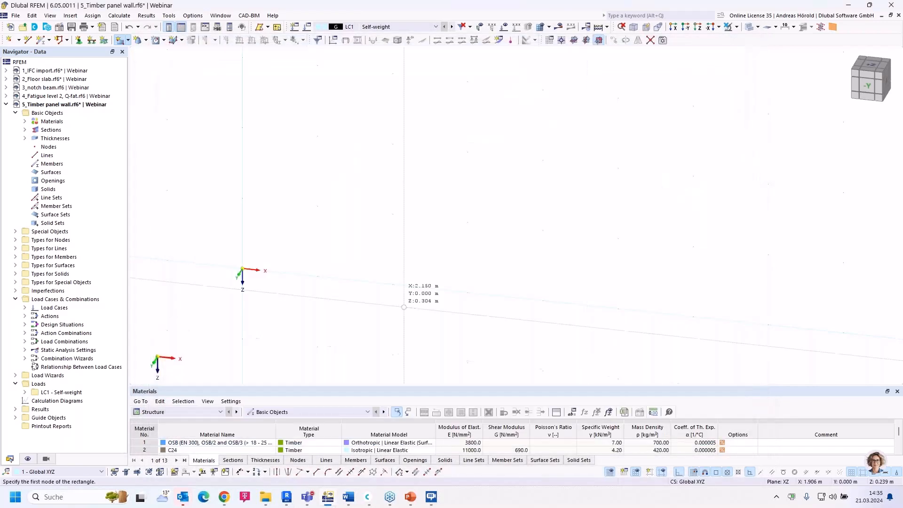
pyautogui.click(308, 241)
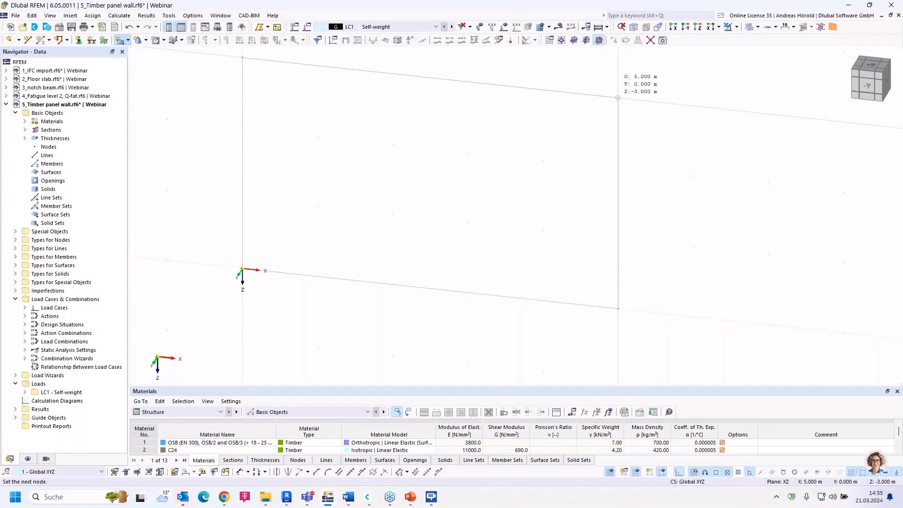
pyautogui.click(618, 98)
pyautogui.keyDown('ctrl'); pyautogui.moveTo(647, 201); pyautogui.dragTo(633, 185, button='middle'); pyautogui.keyUp('ctrl')
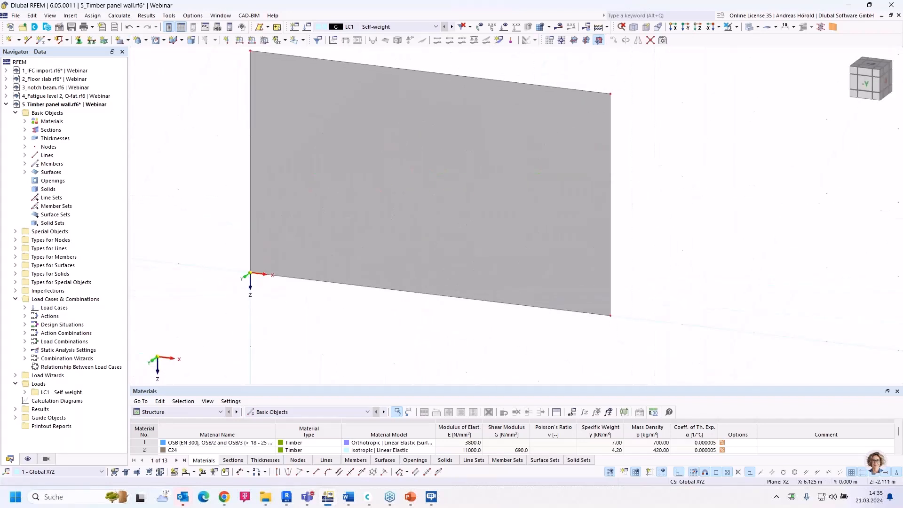
# Display the wall surface as a detailed beam panel and examine its framing members, inner studs and sheathing.
pyautogui.click(833, 28)
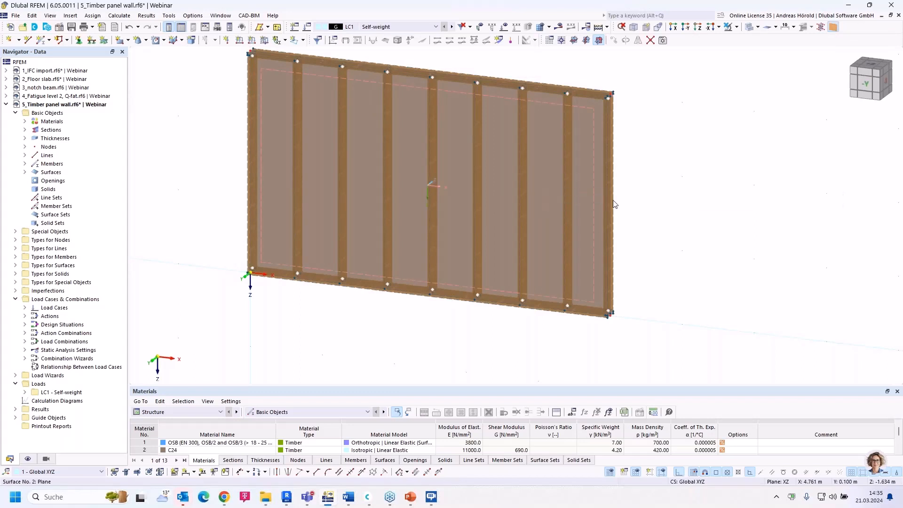
pyautogui.keyDown('ctrl'); pyautogui.moveTo(615, 226); pyautogui.dragTo(637, 258, button='middle'); pyautogui.keyUp('ctrl')
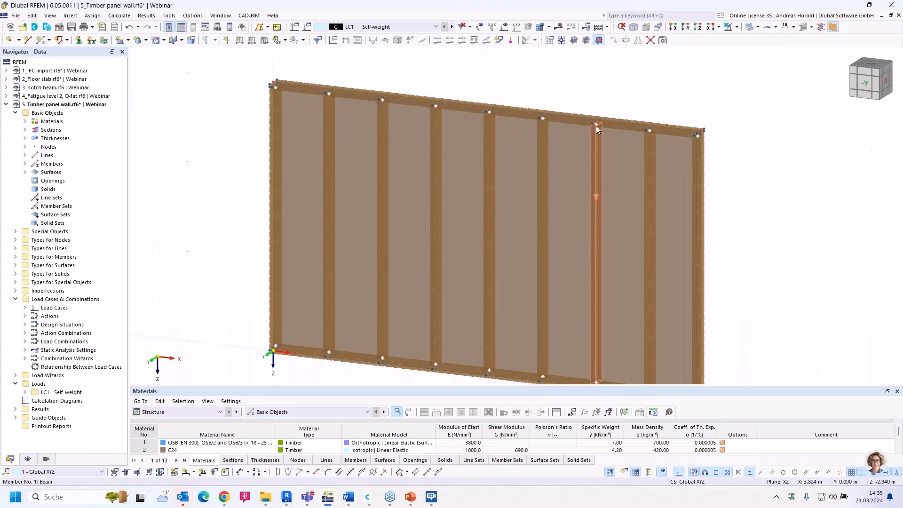
pyautogui.scroll(-2, 579, 153)
pyautogui.scroll(1, 573, 167)
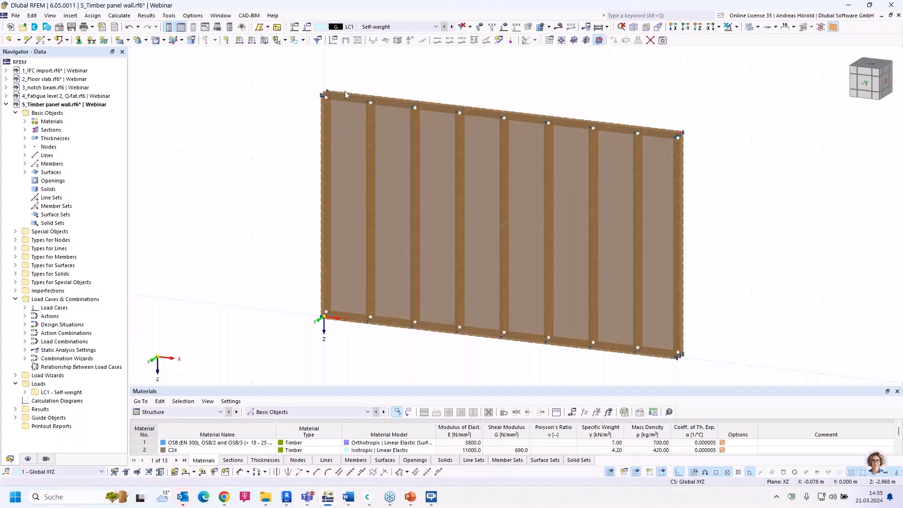
pyautogui.scroll(-1, 655, 203)
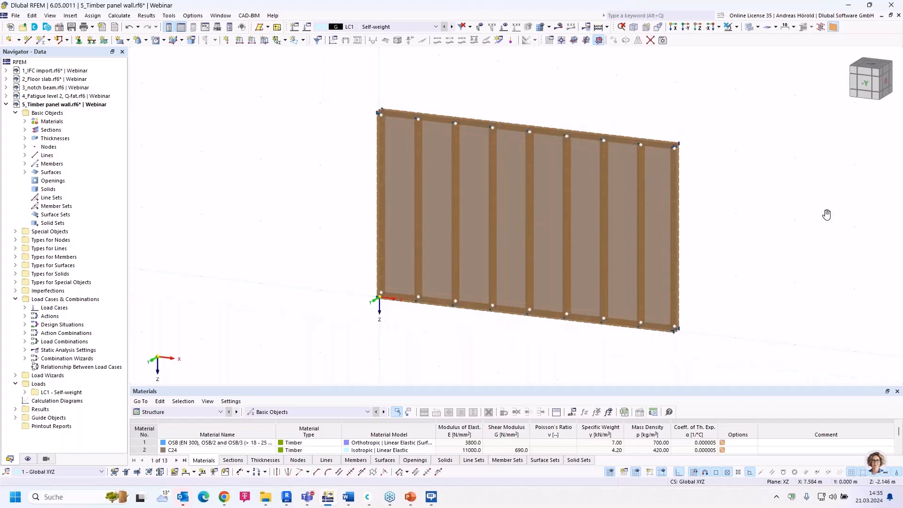
pyautogui.moveTo(826, 214); pyautogui.dragTo(760, 217, button='middle')
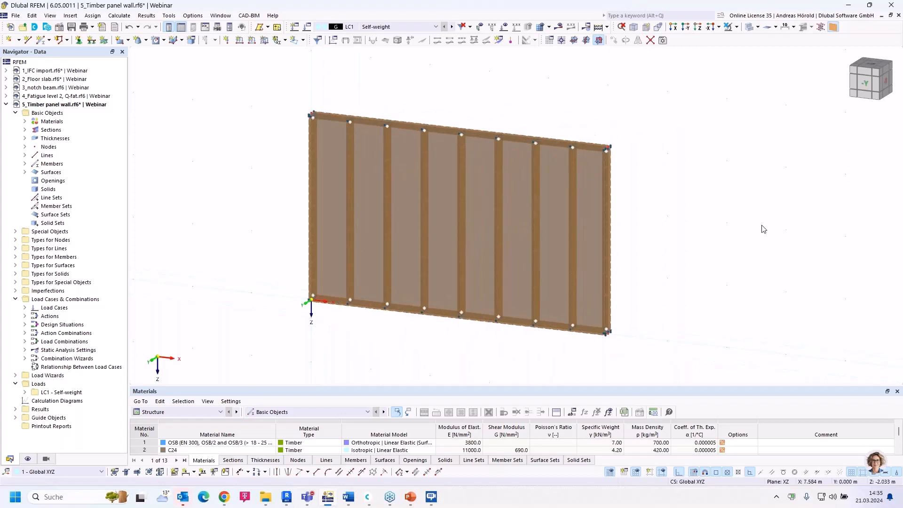
pyautogui.scroll(-1, 398, 320)
pyautogui.scroll(-2, 397, 316)
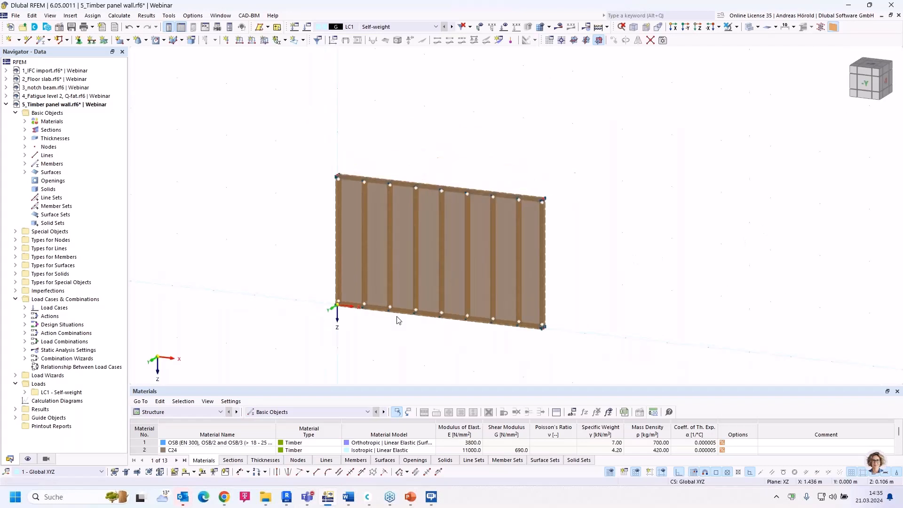
pyautogui.moveTo(281, 333); pyautogui.dragTo(480, 284)
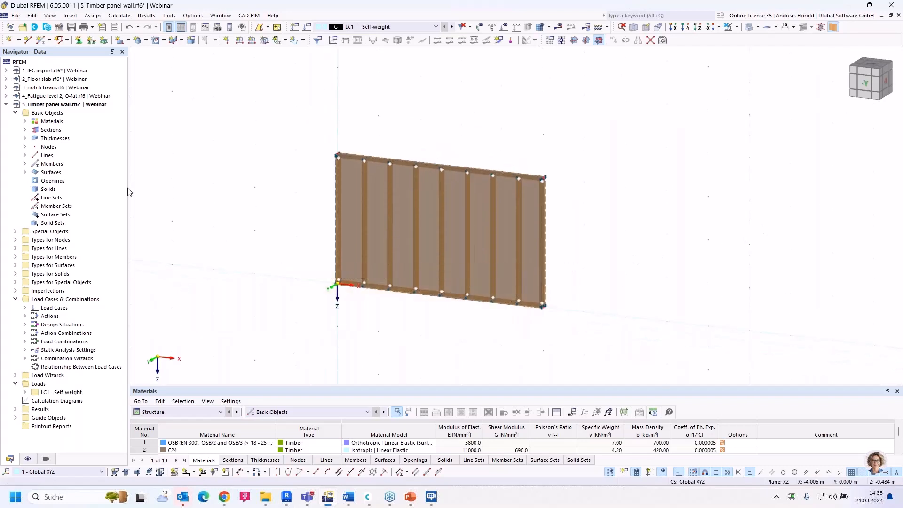
# Assign a new line support fixed in uX, uY and uZ to the wall's bottom edge lines.
pyautogui.click(92, 41)
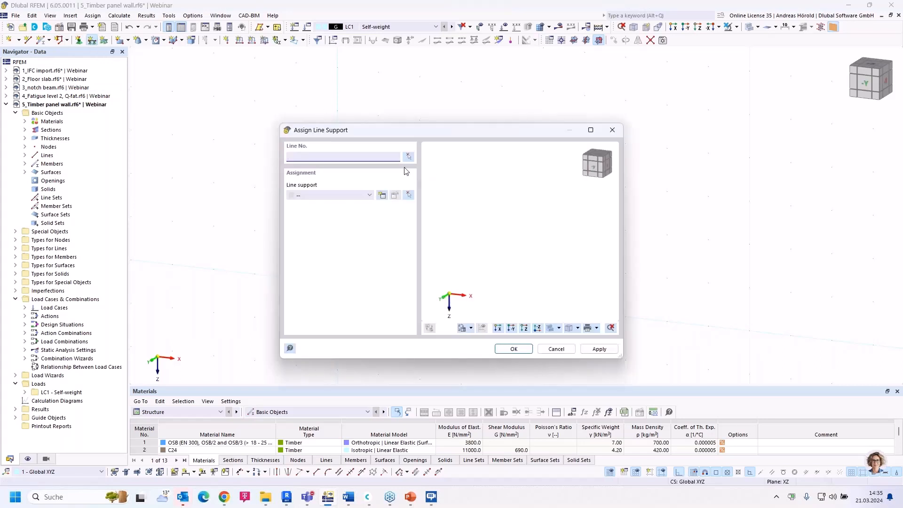
pyautogui.click(408, 156)
pyautogui.moveTo(314, 328); pyautogui.dragTo(610, 268)
pyautogui.click(140, 137)
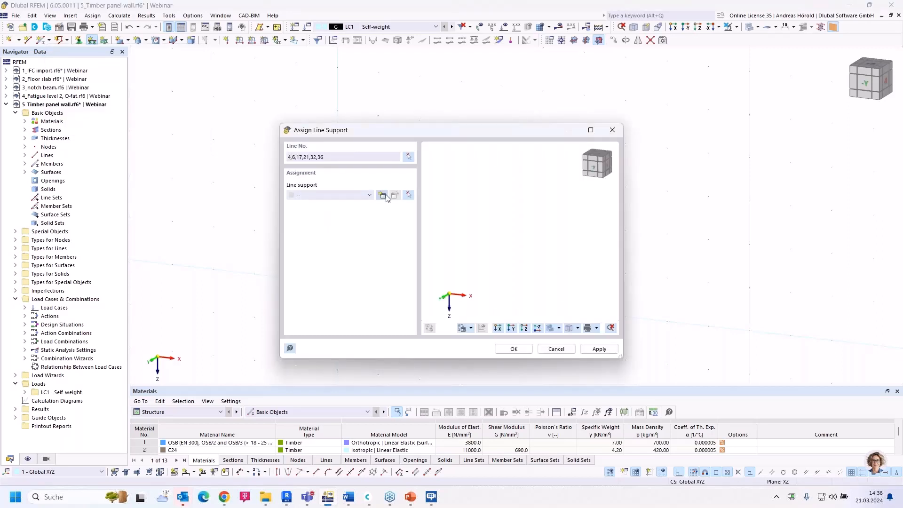
pyautogui.click(381, 196)
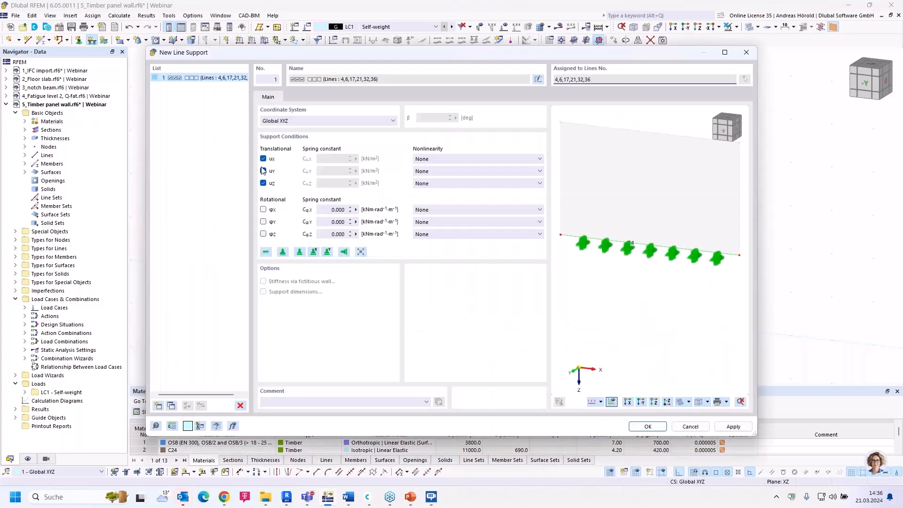
pyautogui.click(648, 427)
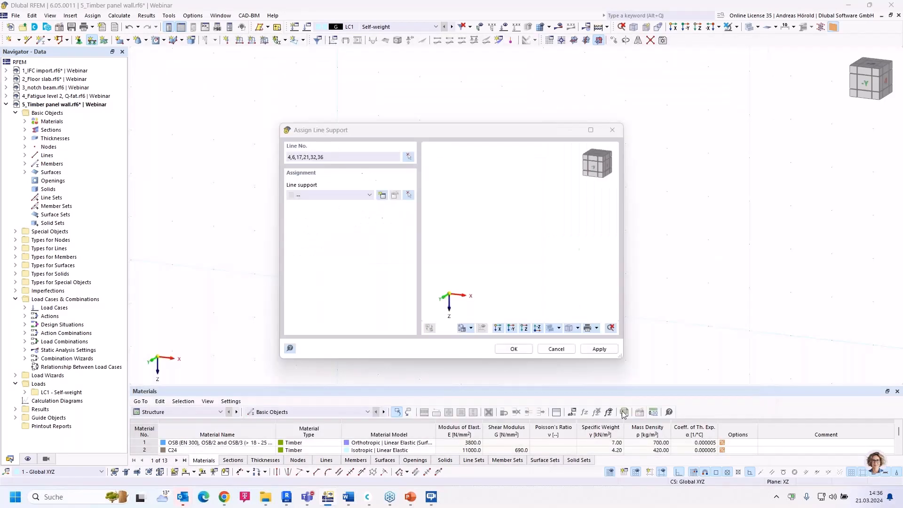
pyautogui.click(514, 349)
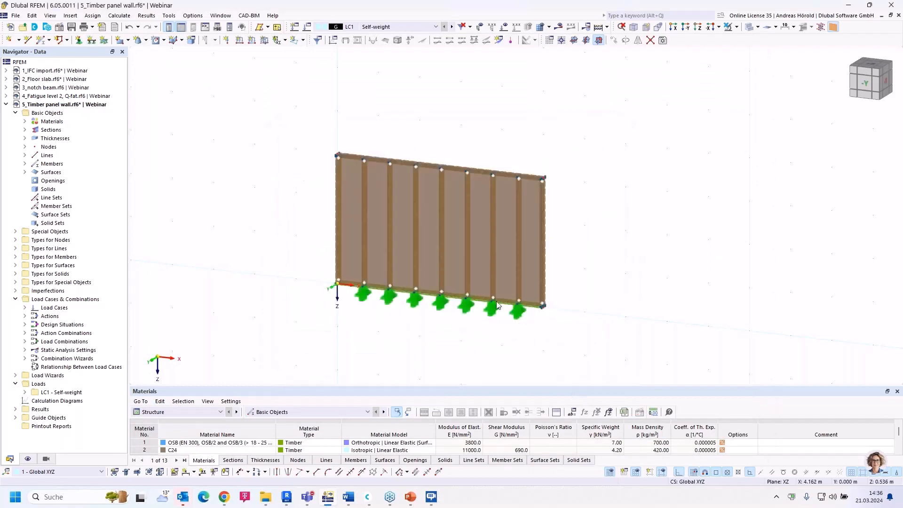
# Create a second line support restrained only in uY and assign it to the wall's top edge lines.
pyautogui.click(91, 40)
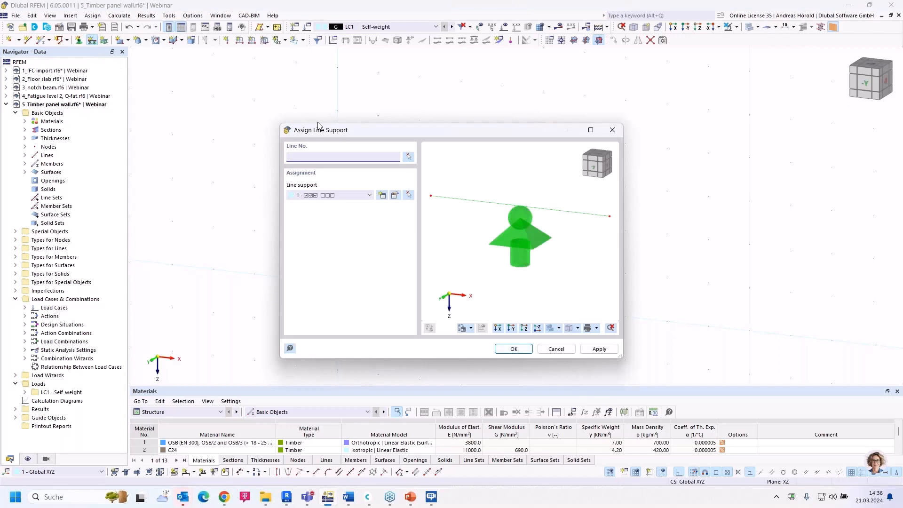
pyautogui.click(384, 197)
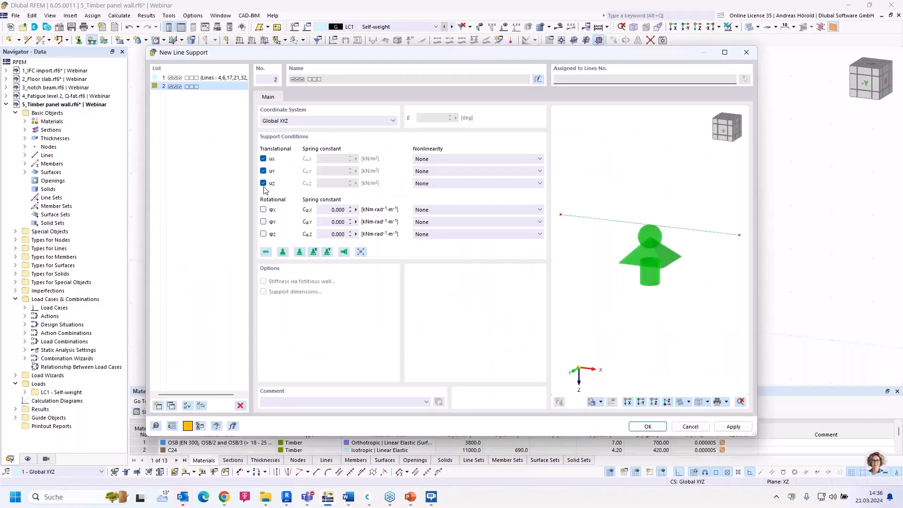
pyautogui.click(263, 183)
pyautogui.click(263, 159)
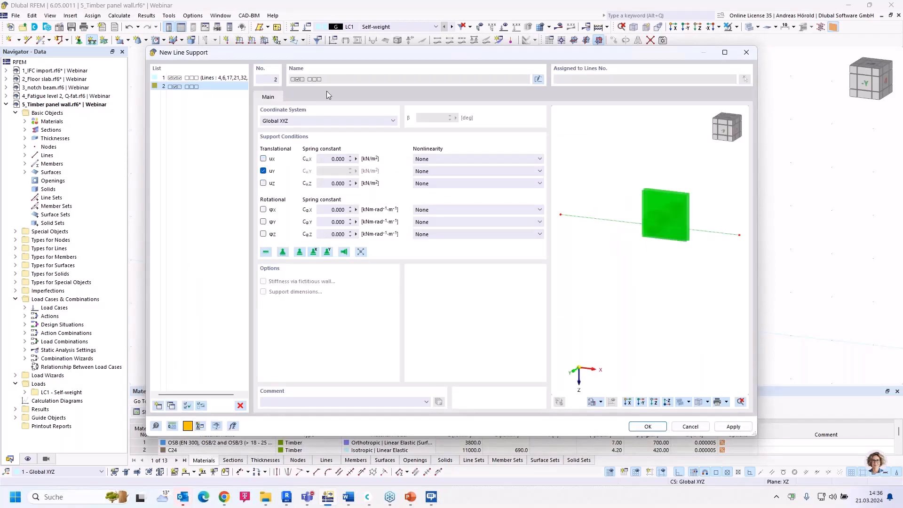
pyautogui.moveTo(346, 54); pyautogui.dragTo(378, 44)
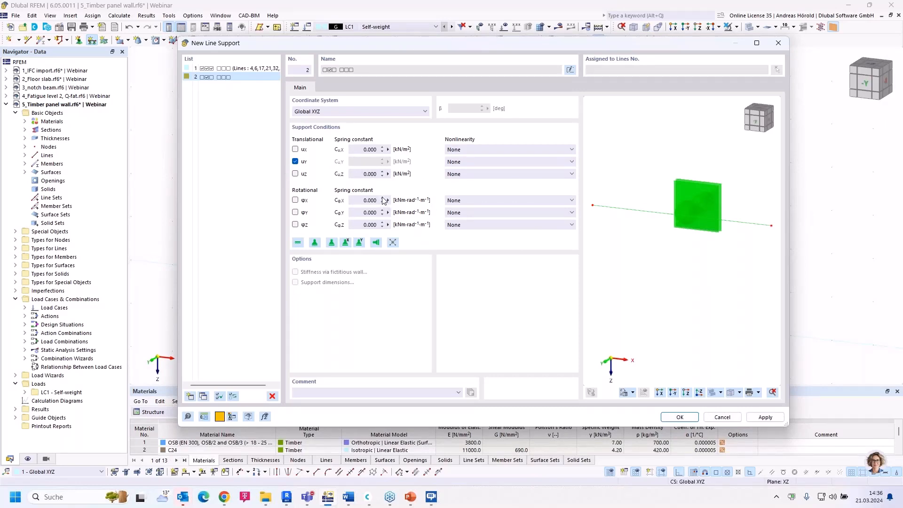
pyautogui.click(683, 419)
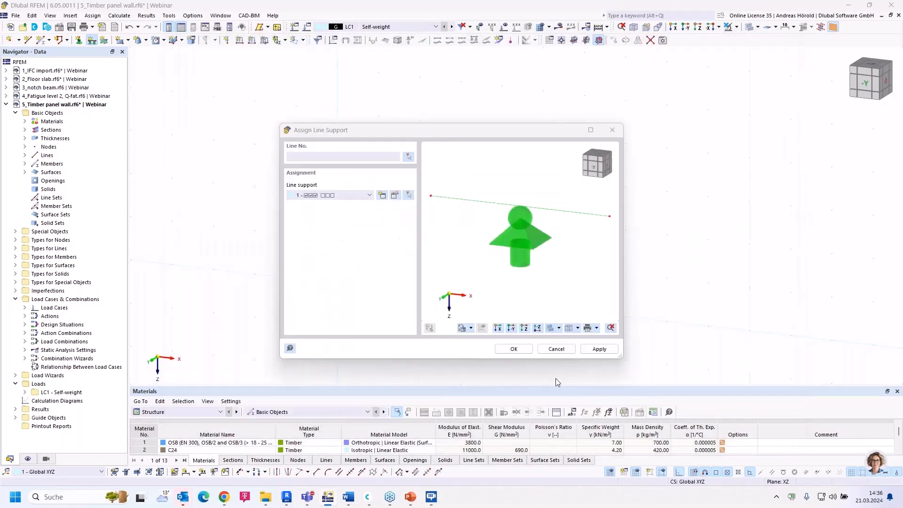
pyautogui.click(514, 349)
pyautogui.moveTo(285, 187); pyautogui.dragTo(607, 118)
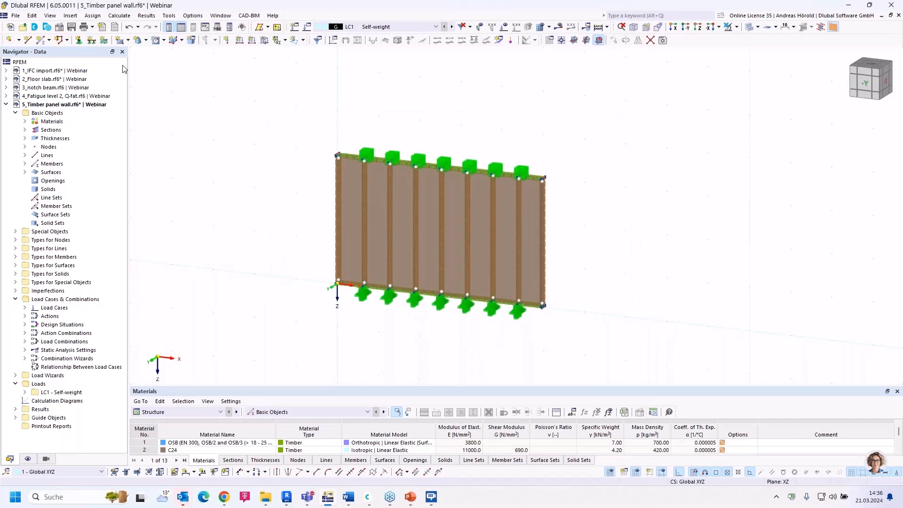
# Create a nodal load of 10 kN in global X for LC1 and assign it to the wall's upper corner node above the origin.
pyautogui.click(228, 41)
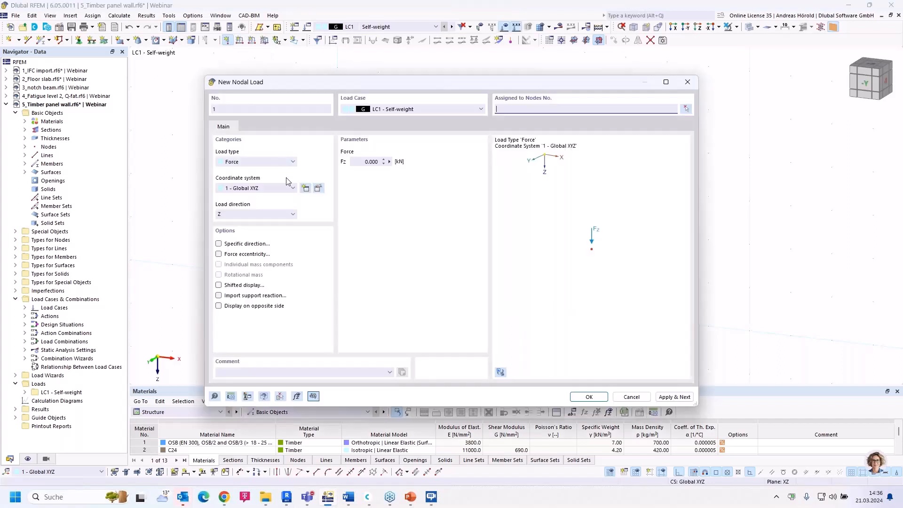
pyautogui.click(360, 162)
pyautogui.click(266, 215)
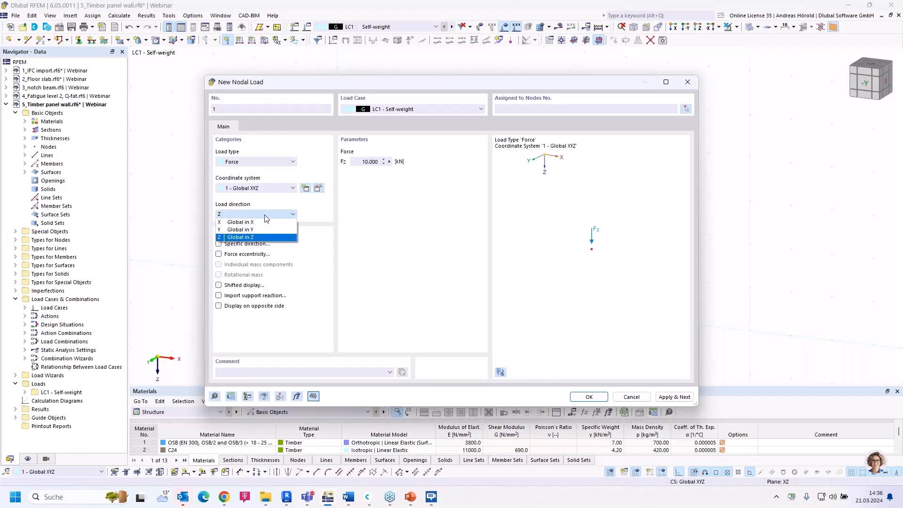
pyautogui.click(242, 225)
pyautogui.click(587, 398)
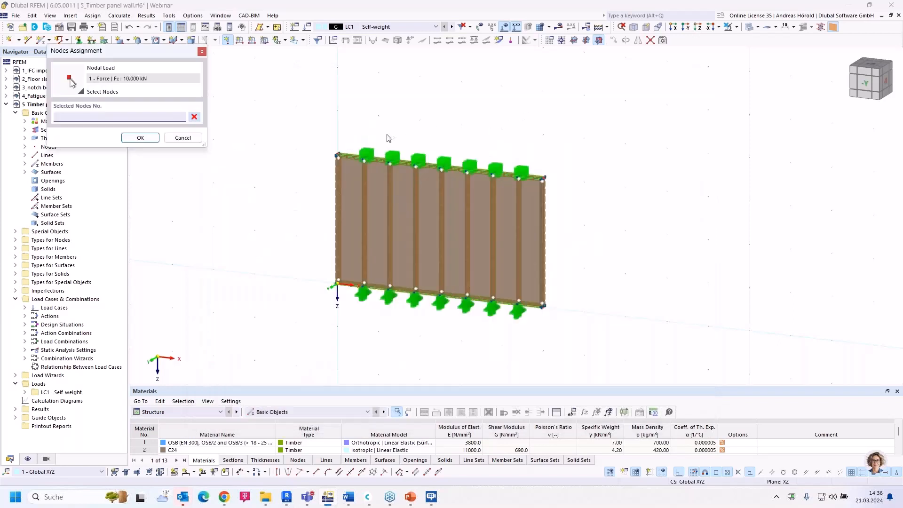
pyautogui.scroll(5, 354, 150)
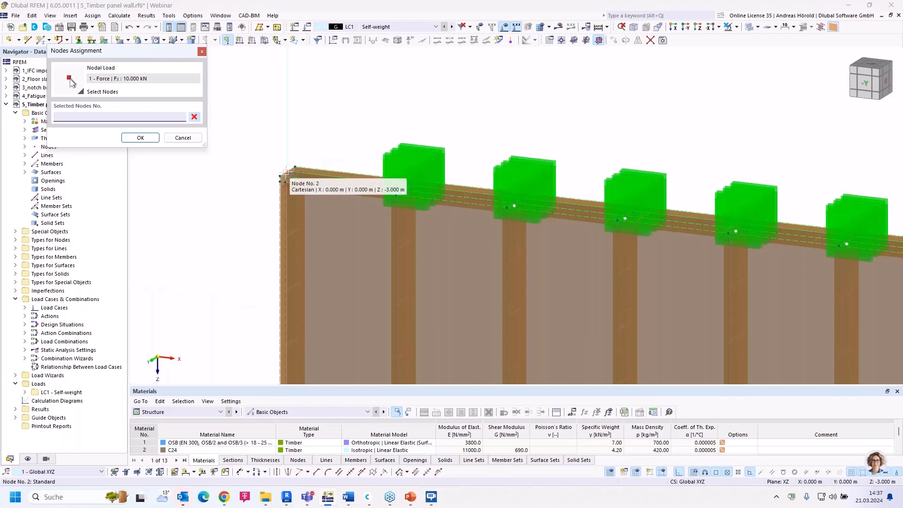
pyautogui.click(285, 172)
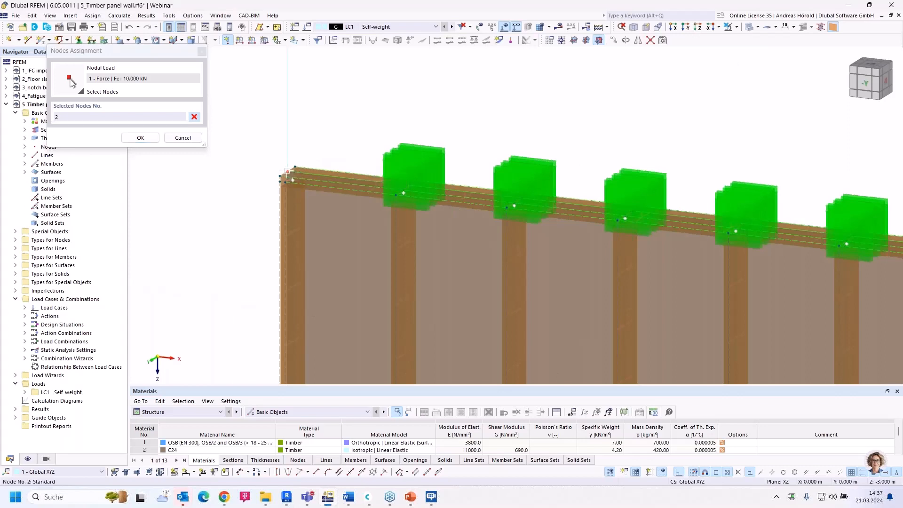
pyautogui.click(139, 138)
pyautogui.scroll(-5, 221, 212)
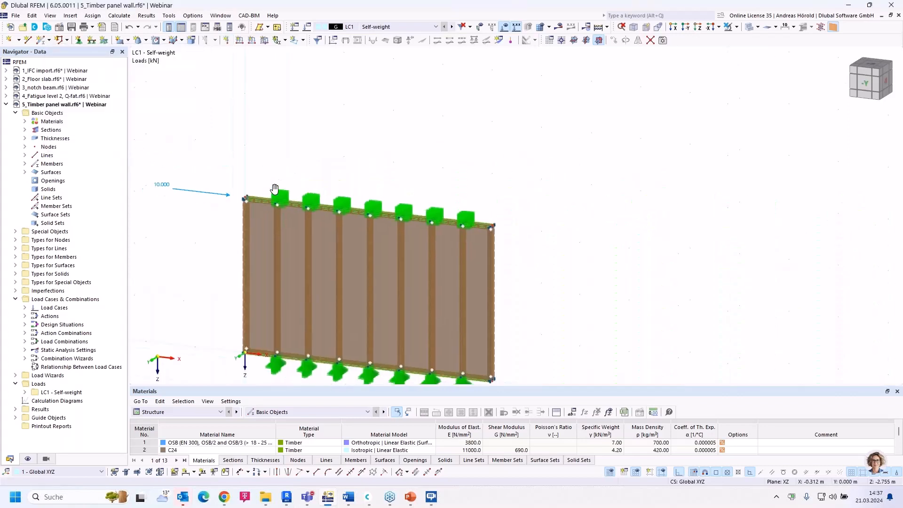
# Calculate LC1 and examine the global displacements |u| across the timber panel wall.
pyautogui.moveTo(275, 188); pyautogui.dragTo(337, 163, button='middle')
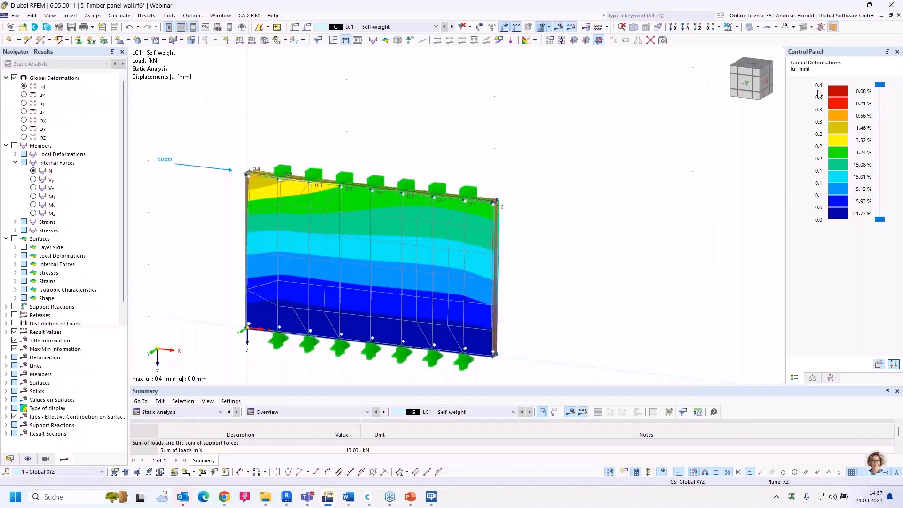
pyautogui.scroll(-1, 649, 193)
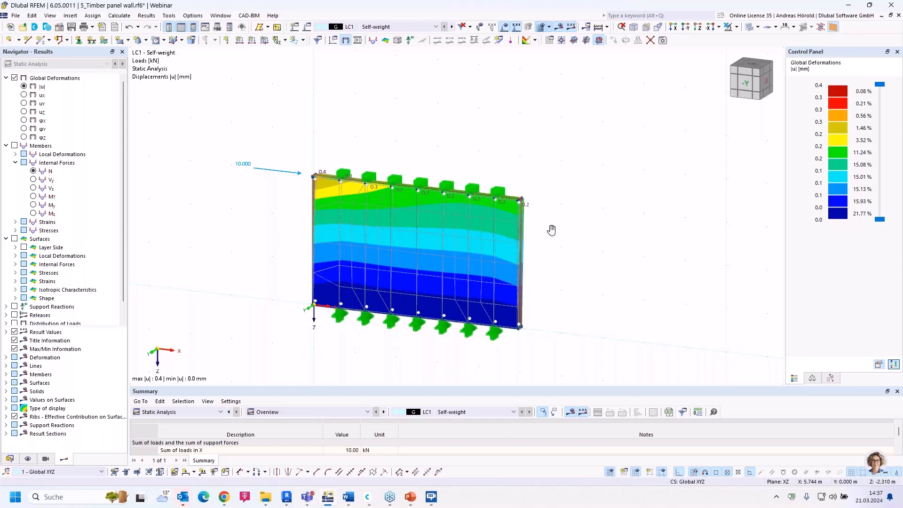
pyautogui.moveTo(552, 227); pyautogui.dragTo(588, 174, button='middle')
pyautogui.scroll(2, 588, 174)
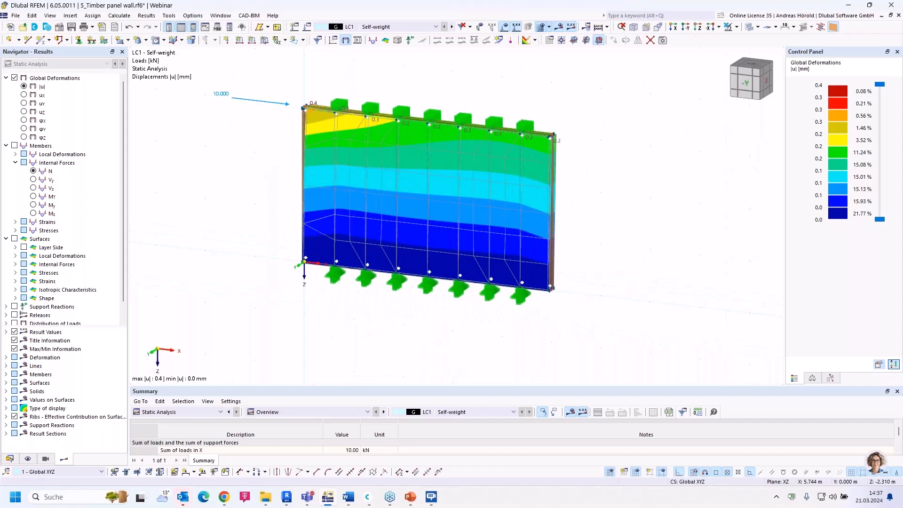
pyautogui.scroll(1, 588, 174)
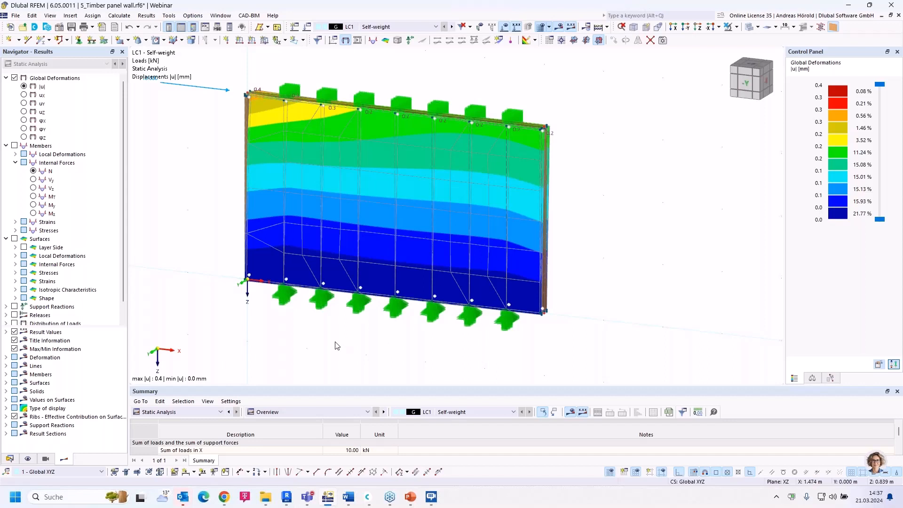
# Switch to the PowerPoint slide show and display the slide about booking a free online appointment.
pyautogui.moveTo(409, 497)
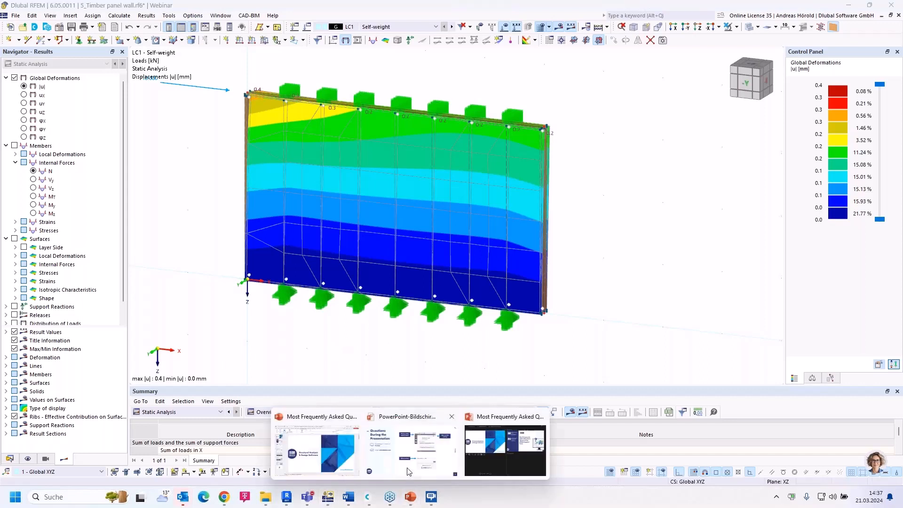
pyautogui.click(408, 462)
pyautogui.click(774, 368)
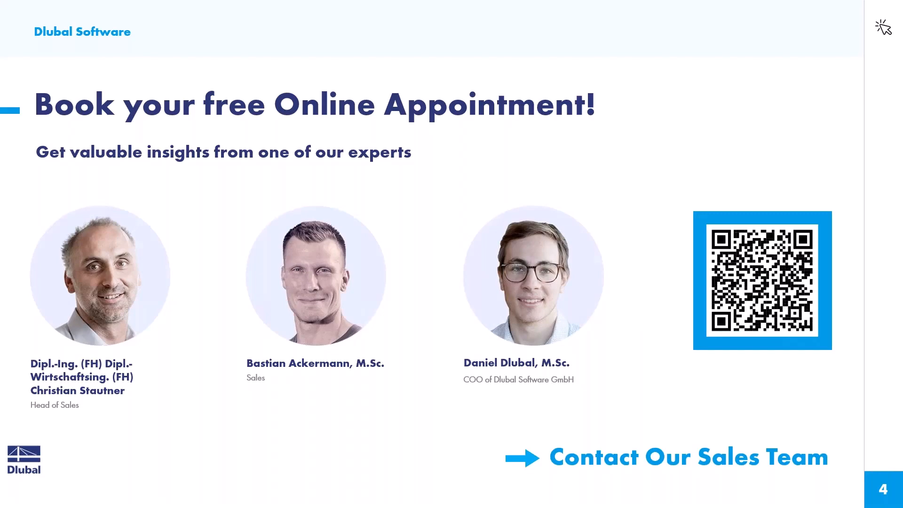
# Switch to the Chrome browser and open the webinars overview page on the Dlubal website.
pyautogui.hotkey('alt', 'Tab')
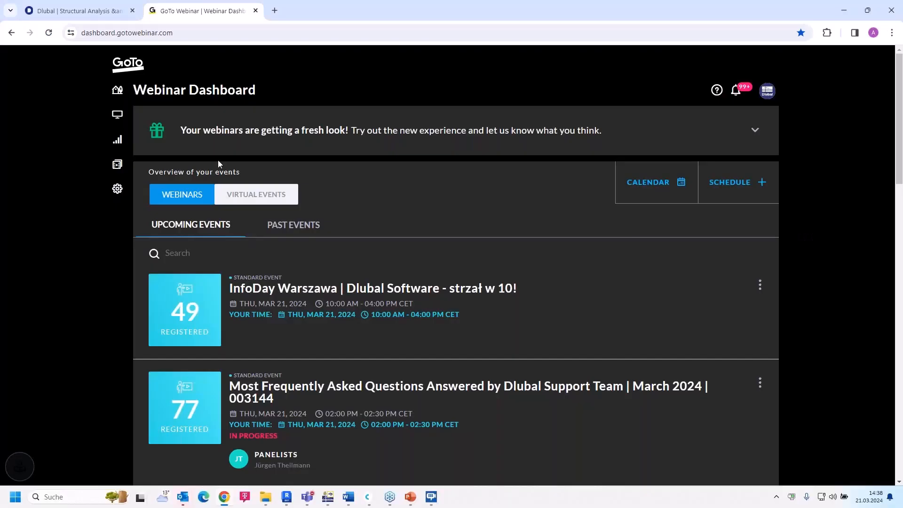
pyautogui.click(99, 10)
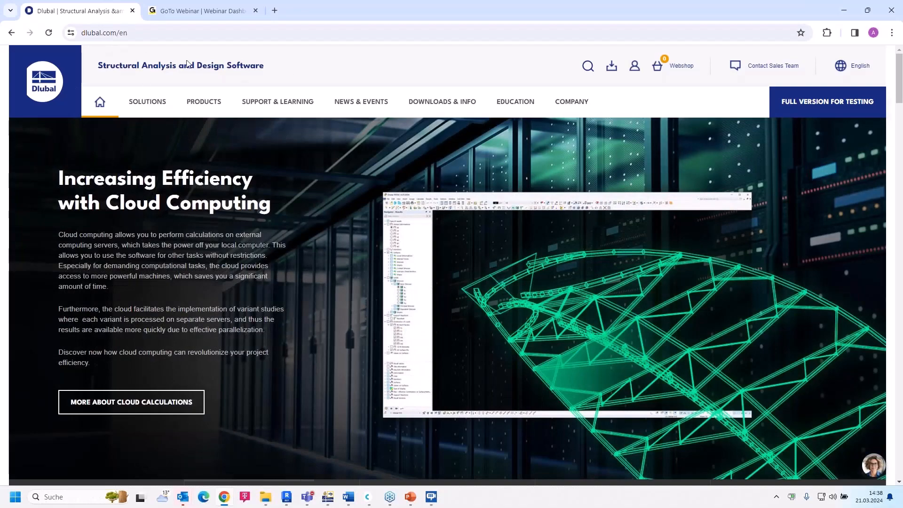
pyautogui.click(410, 111)
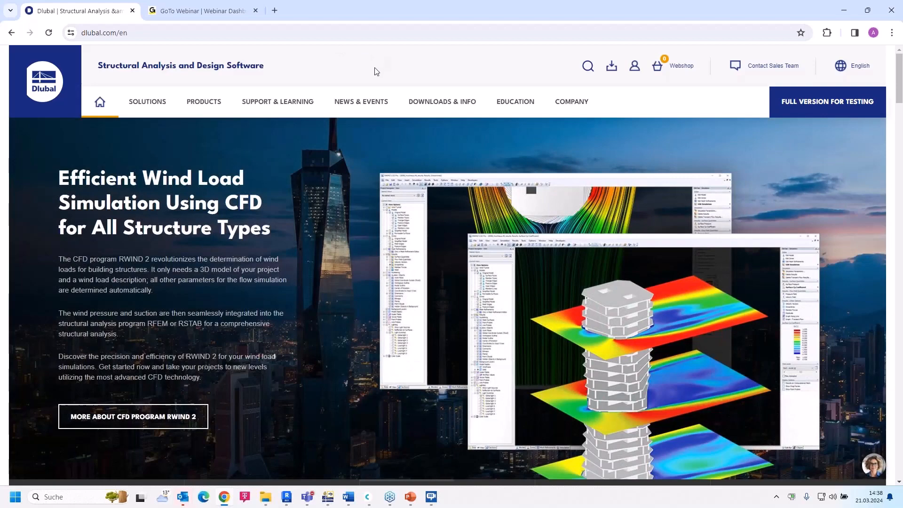
pyautogui.moveTo(363, 106)
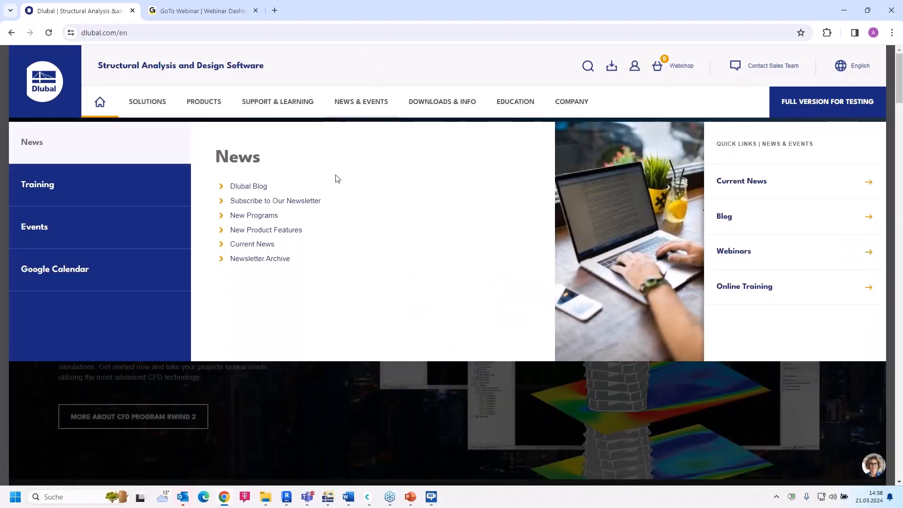
pyautogui.moveTo(111, 226)
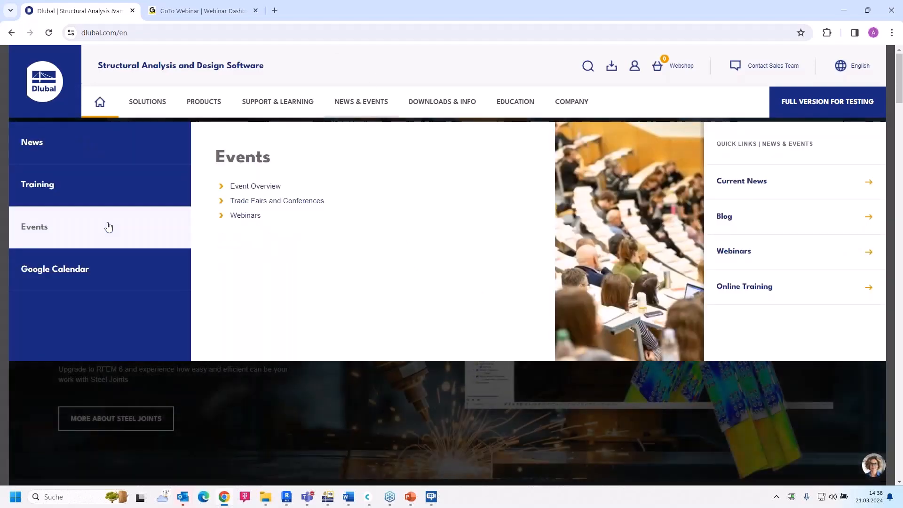
pyautogui.click(247, 217)
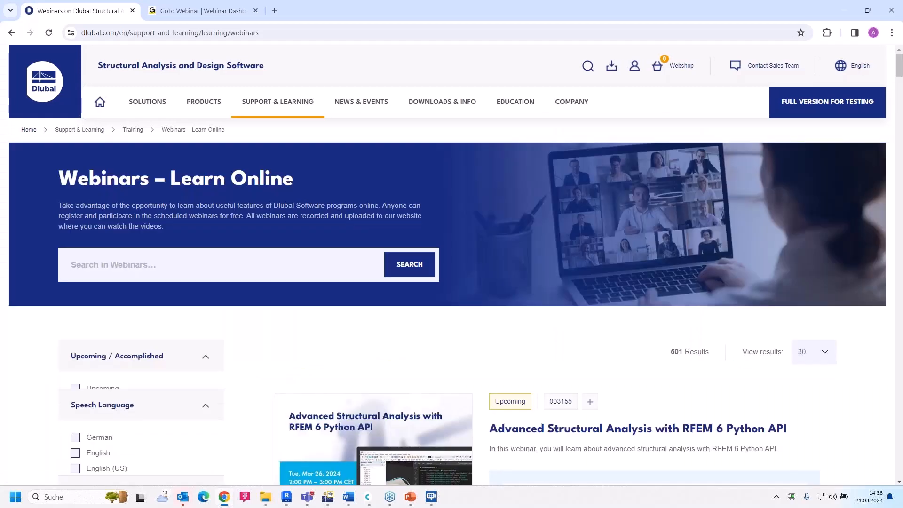
# Review the upcoming webinars with their topics and dates, down to the accomplished March 2024 support team webinar.
pyautogui.scroll(-5, 447, 265)
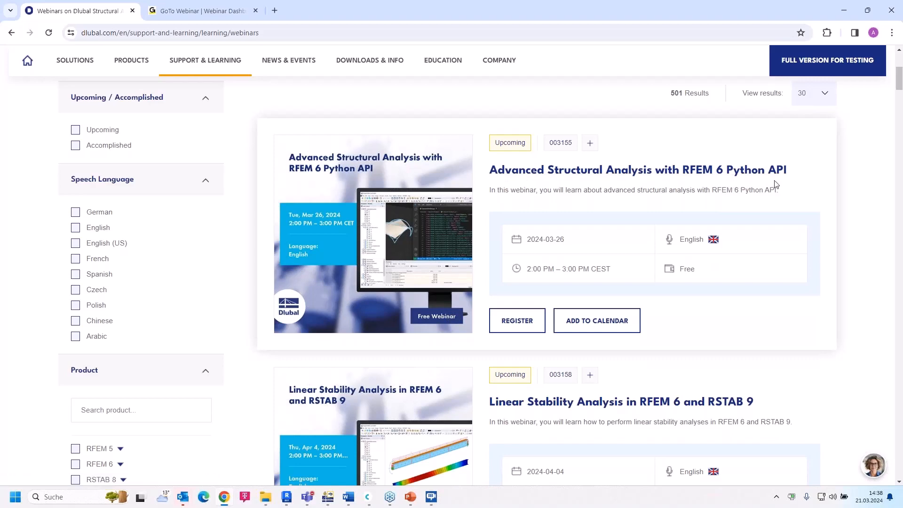
pyautogui.scroll(-1, 771, 188)
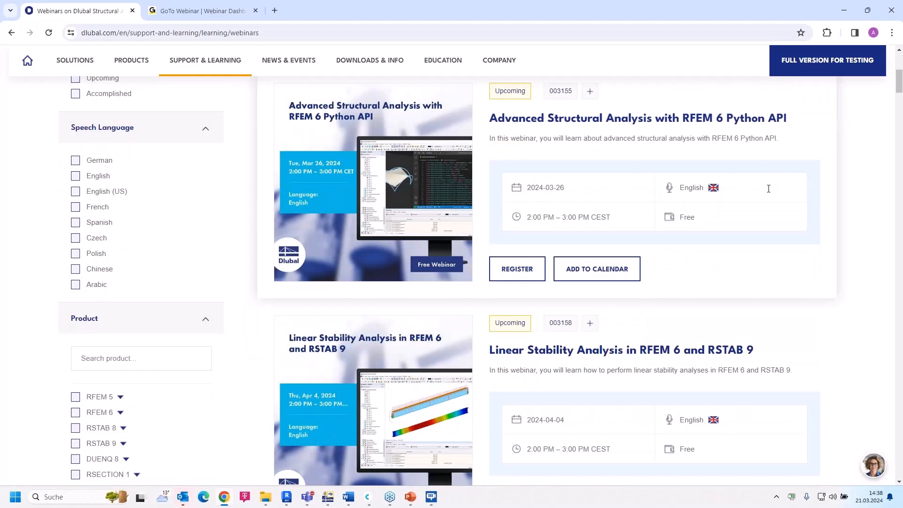
pyautogui.scroll(-3, 768, 188)
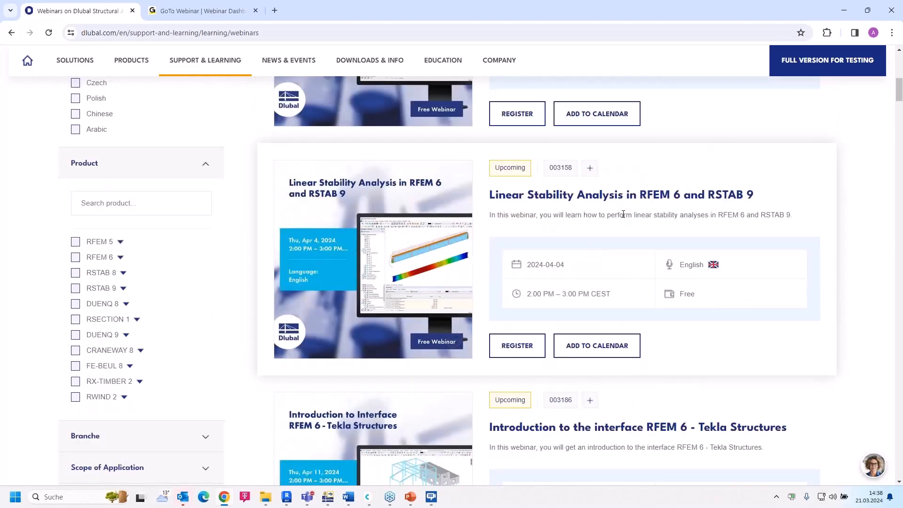
pyautogui.scroll(-2, 623, 211)
pyautogui.scroll(-3, 548, 281)
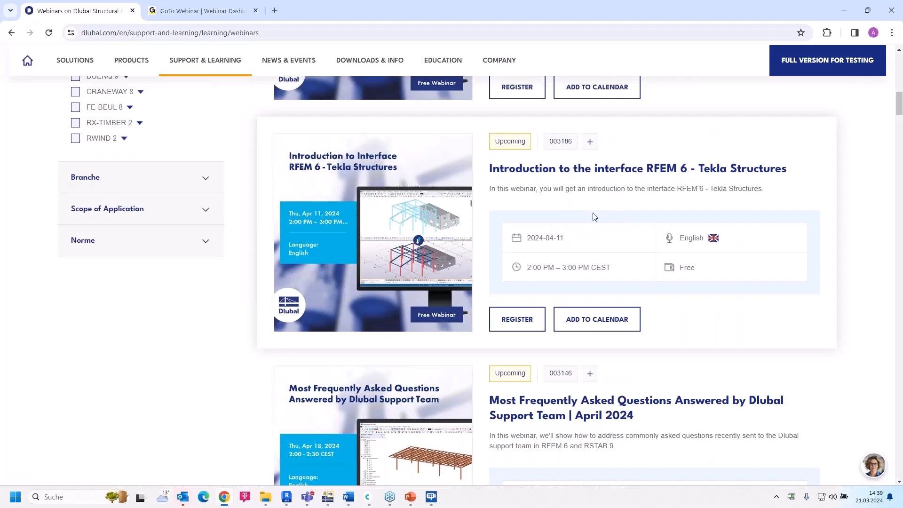
pyautogui.scroll(-5, 593, 216)
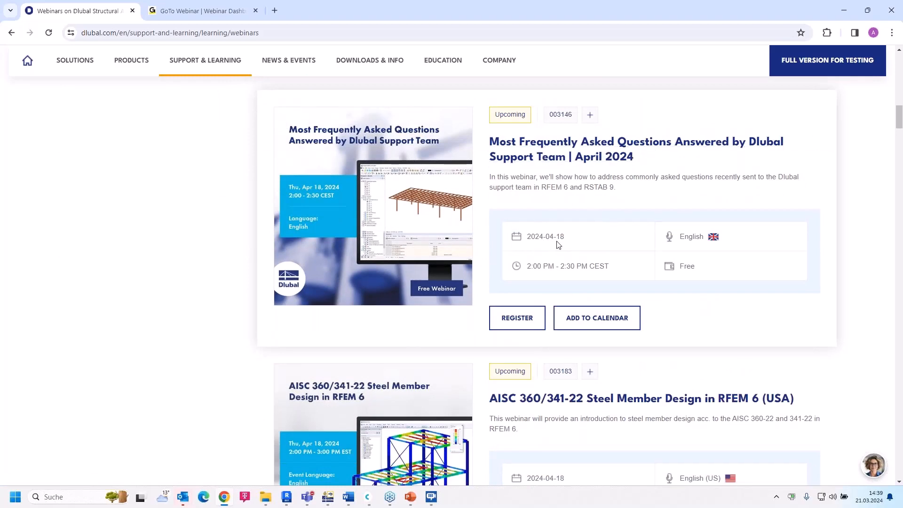
pyautogui.scroll(-10, 559, 244)
pyautogui.scroll(-11, 559, 243)
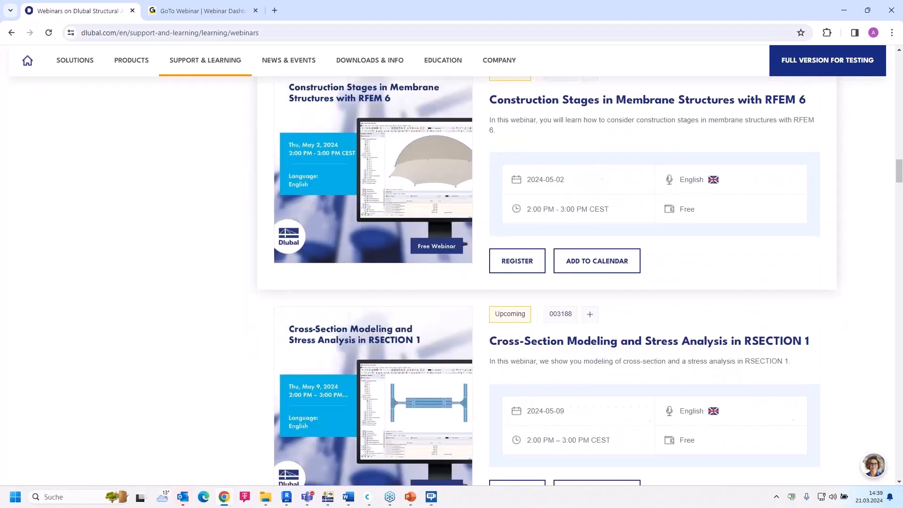
pyautogui.scroll(-9, 558, 244)
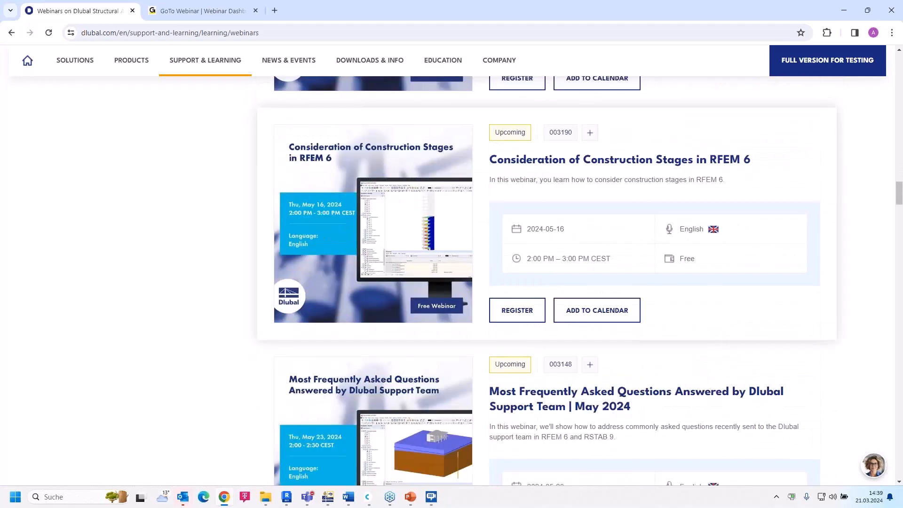
pyautogui.scroll(-3, 558, 244)
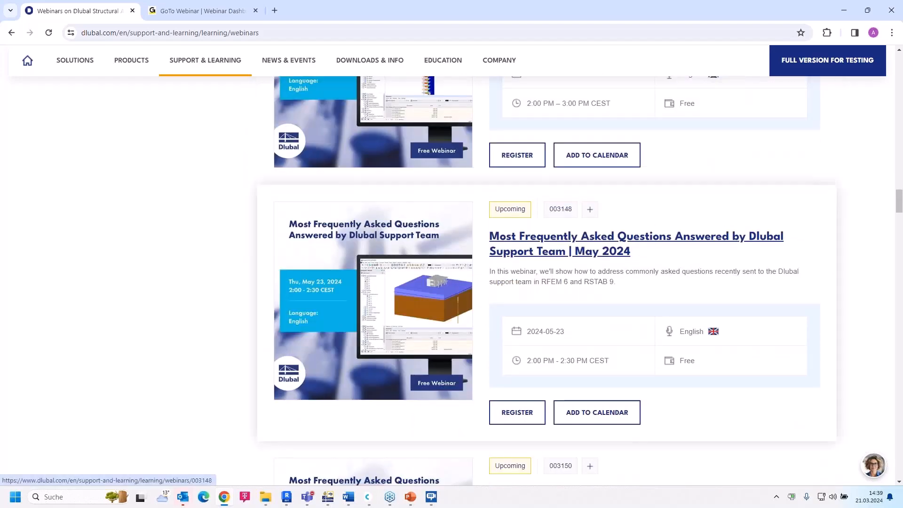
pyautogui.scroll(-11, 558, 244)
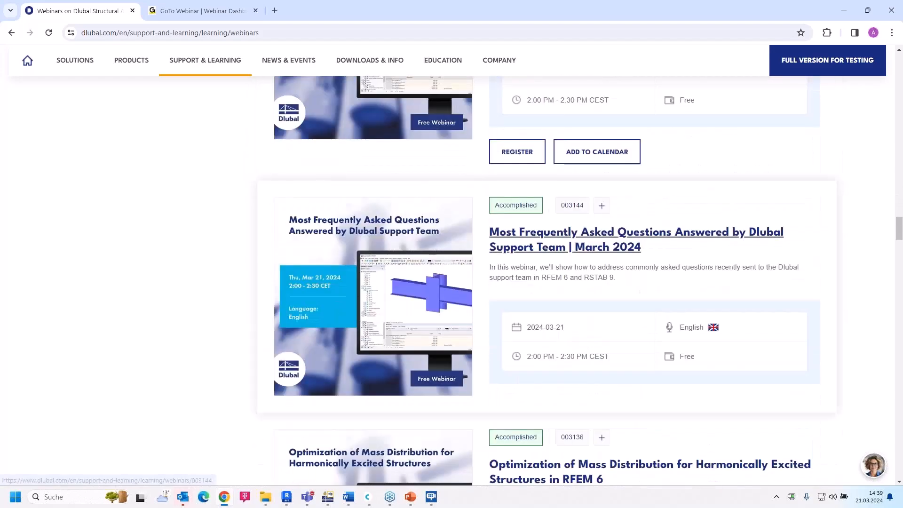
pyautogui.scroll(-1, 551, 257)
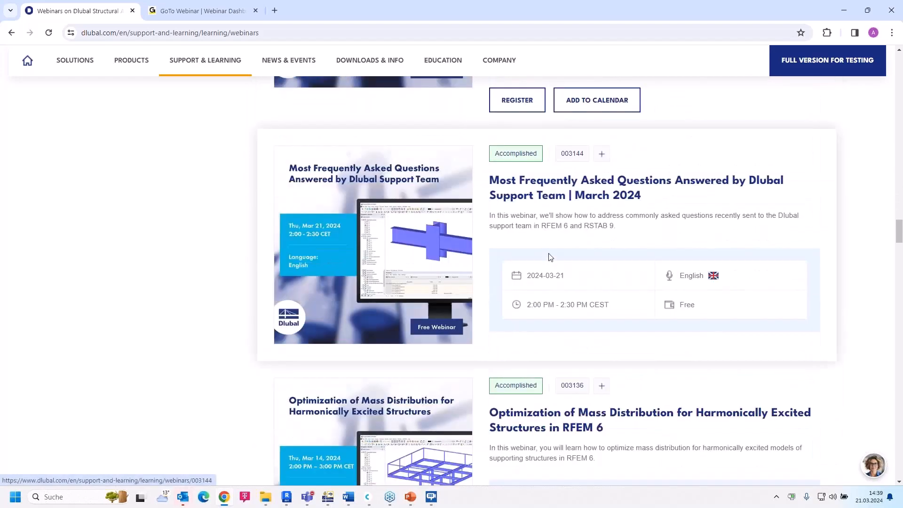
# Open the "Most Frequently Asked Questions Answered by Dlubal Support Team | March 2024" webinar page and review its introduction.
pyautogui.click(596, 199)
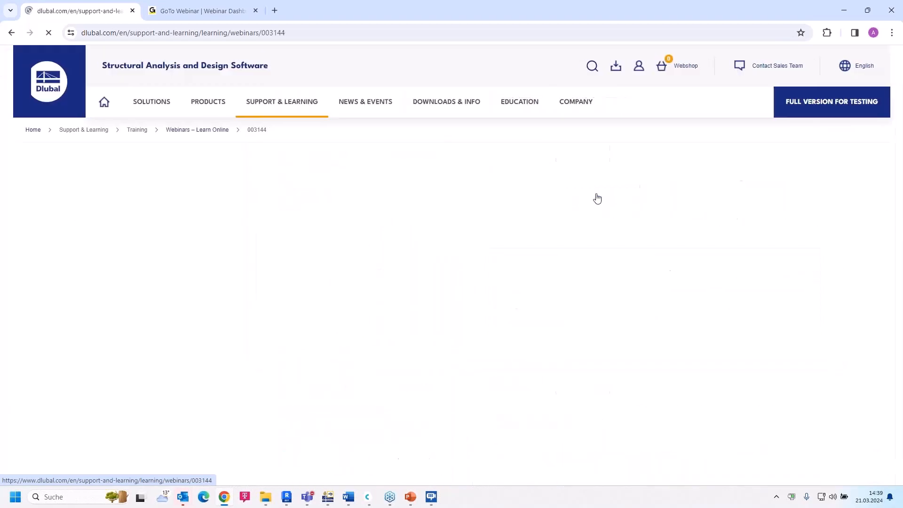
pyautogui.scroll(-1, 472, 208)
pyautogui.scroll(-2, 472, 208)
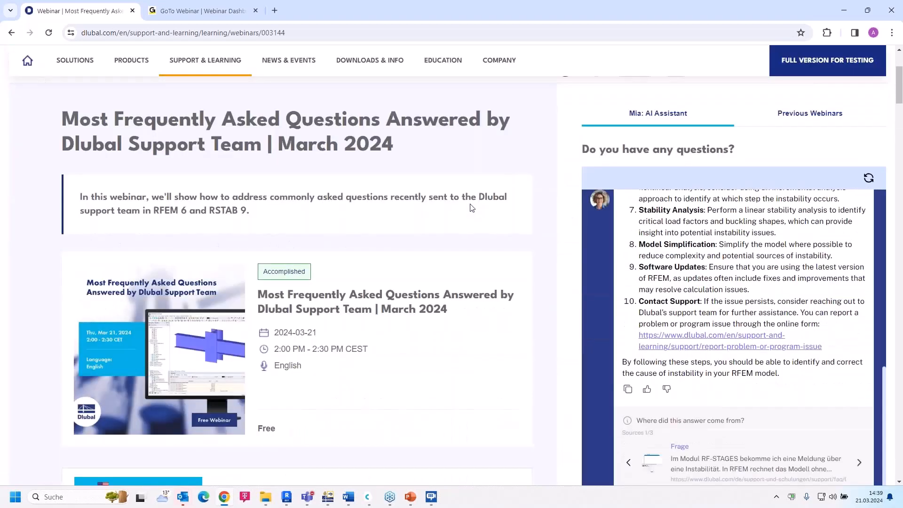
pyautogui.scroll(-1, 472, 208)
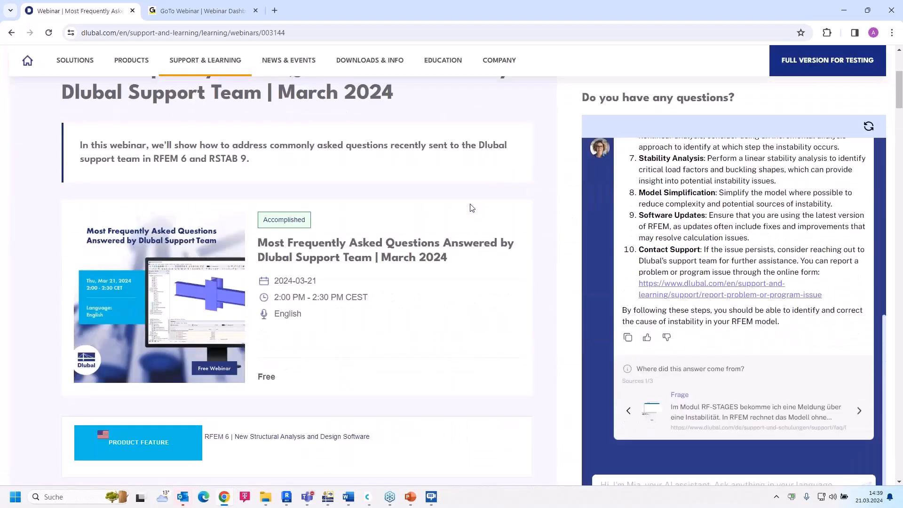
pyautogui.scroll(1, 470, 206)
pyautogui.scroll(2, 469, 204)
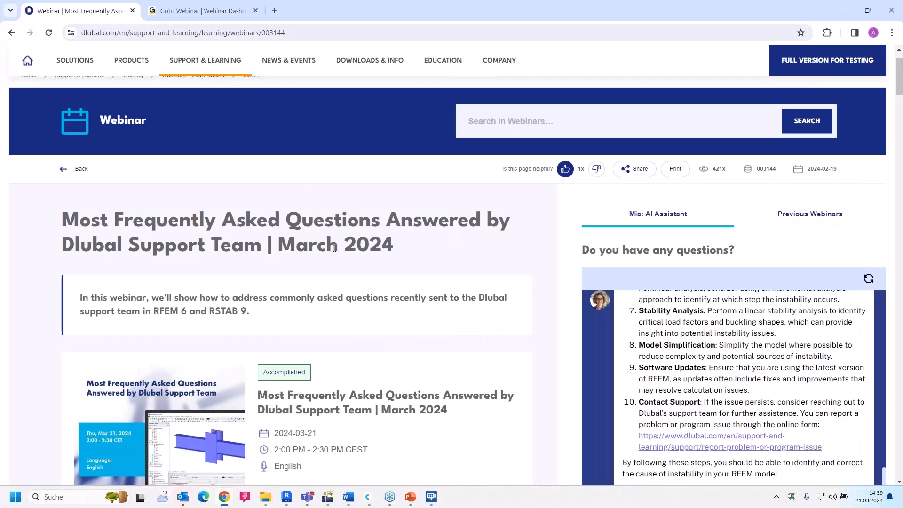
# Examine the webinar page's details, speakers, links, events and videos down to the downloadable models.
pyautogui.scroll(-5, 418, 362)
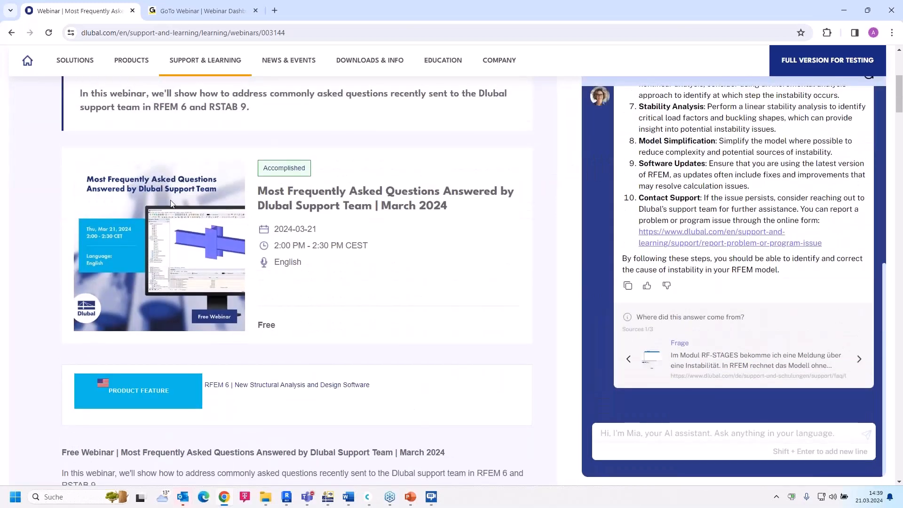
pyautogui.scroll(-3, 229, 213)
pyautogui.scroll(-12, 229, 212)
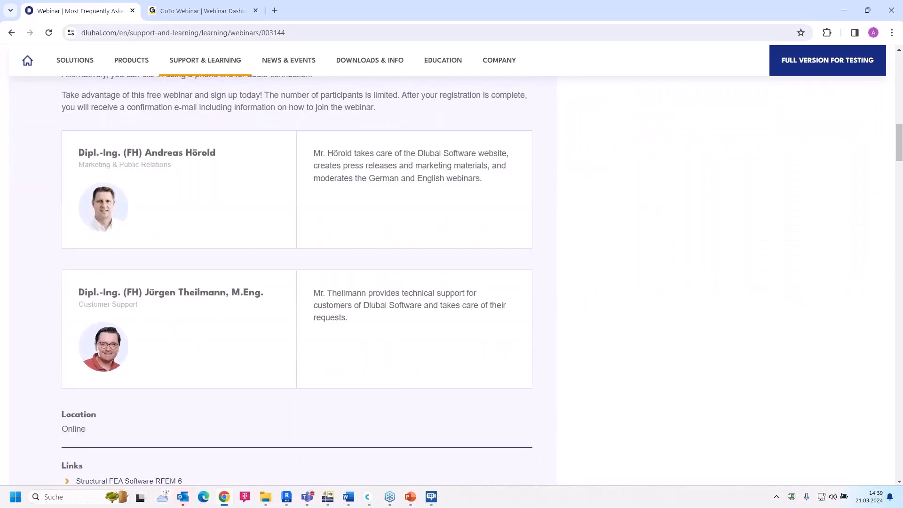
pyautogui.scroll(-1, 198, 252)
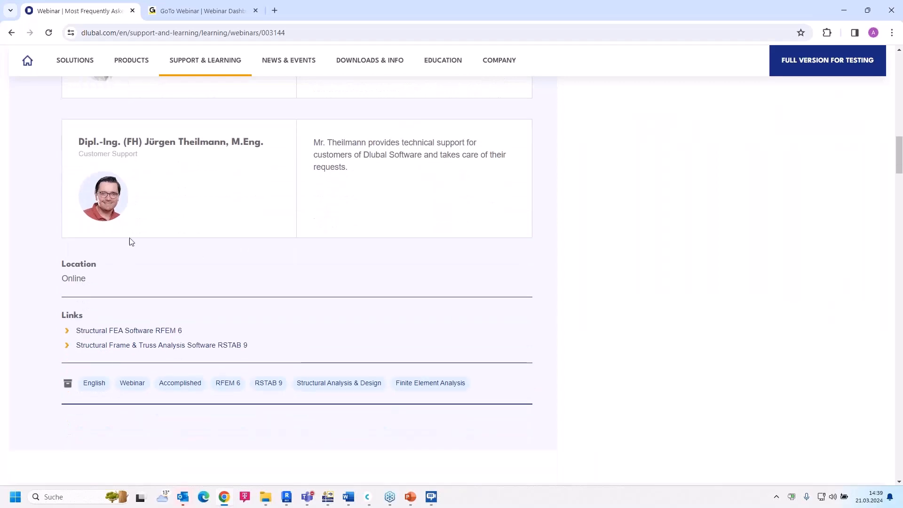
pyautogui.scroll(-15, 208, 263)
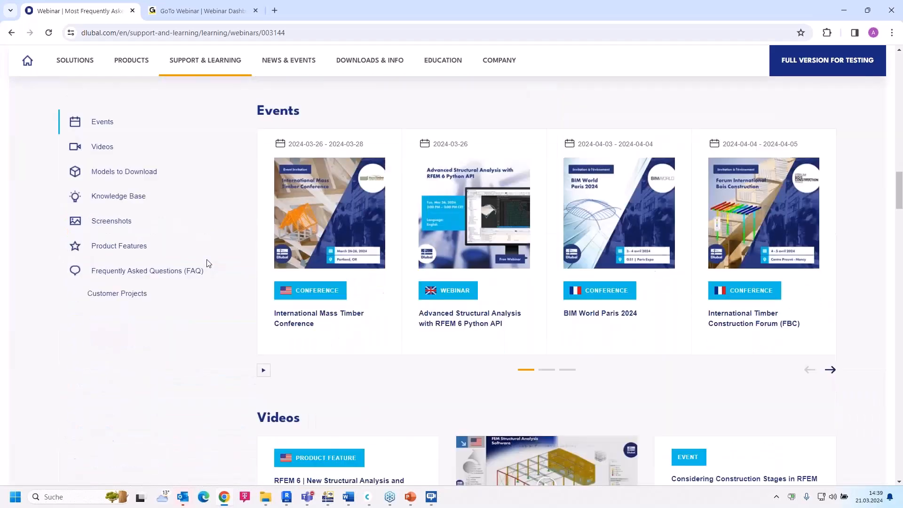
pyautogui.scroll(-1, 209, 263)
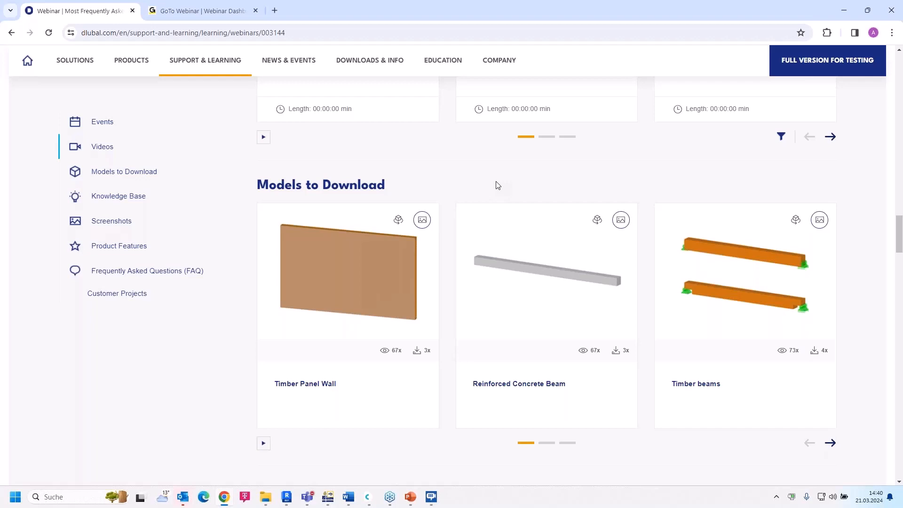
pyautogui.scroll(3, 498, 185)
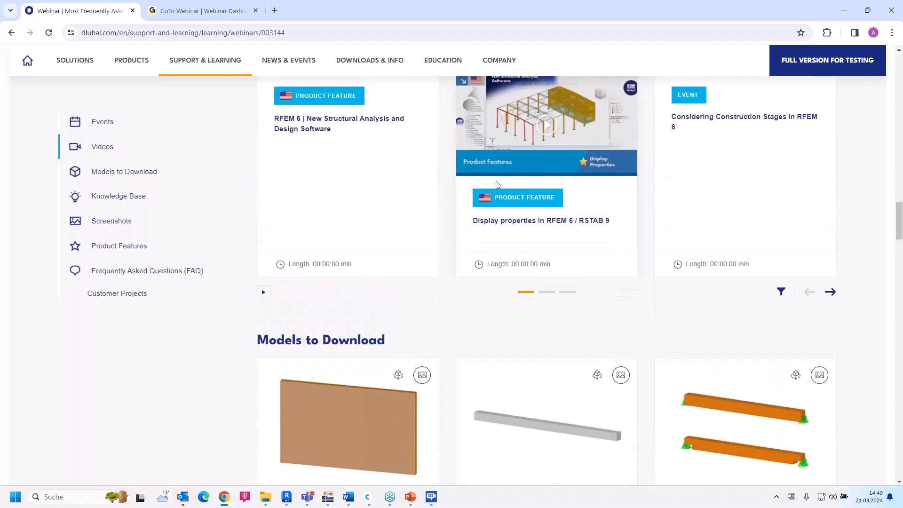